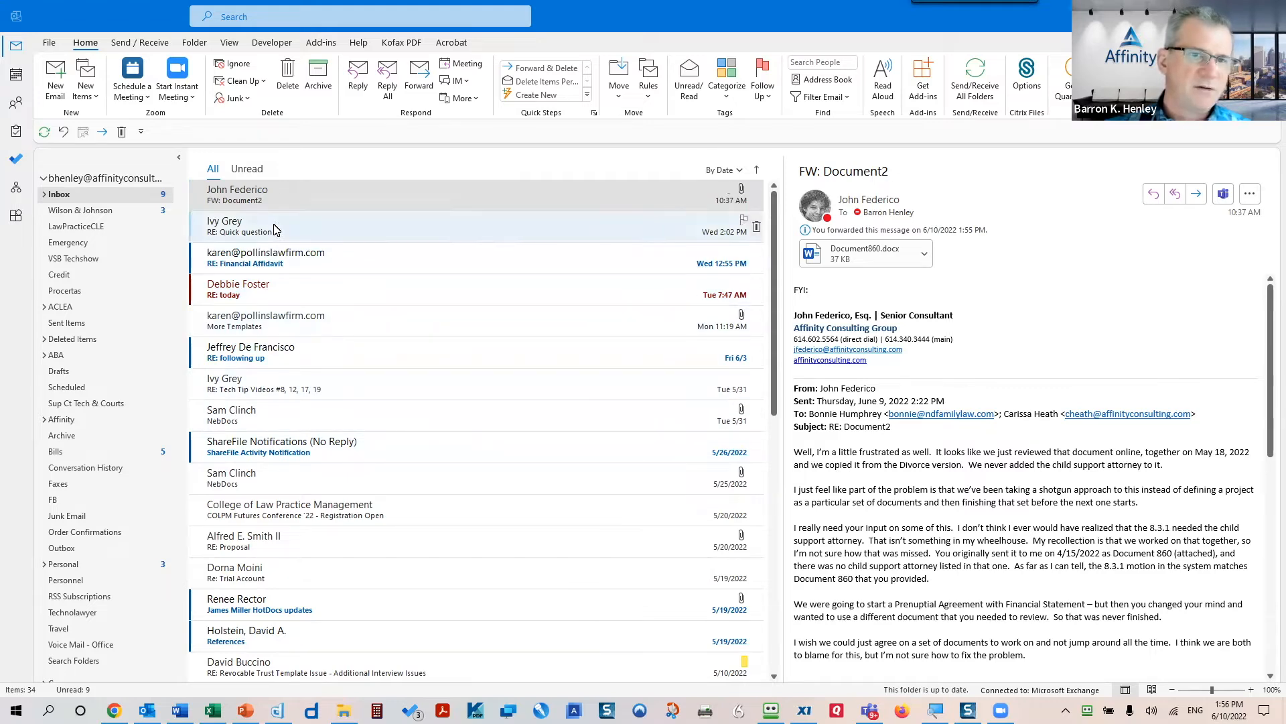
- Look over the message filter and arrange options, then scroll through the inbox list
click(740, 172)
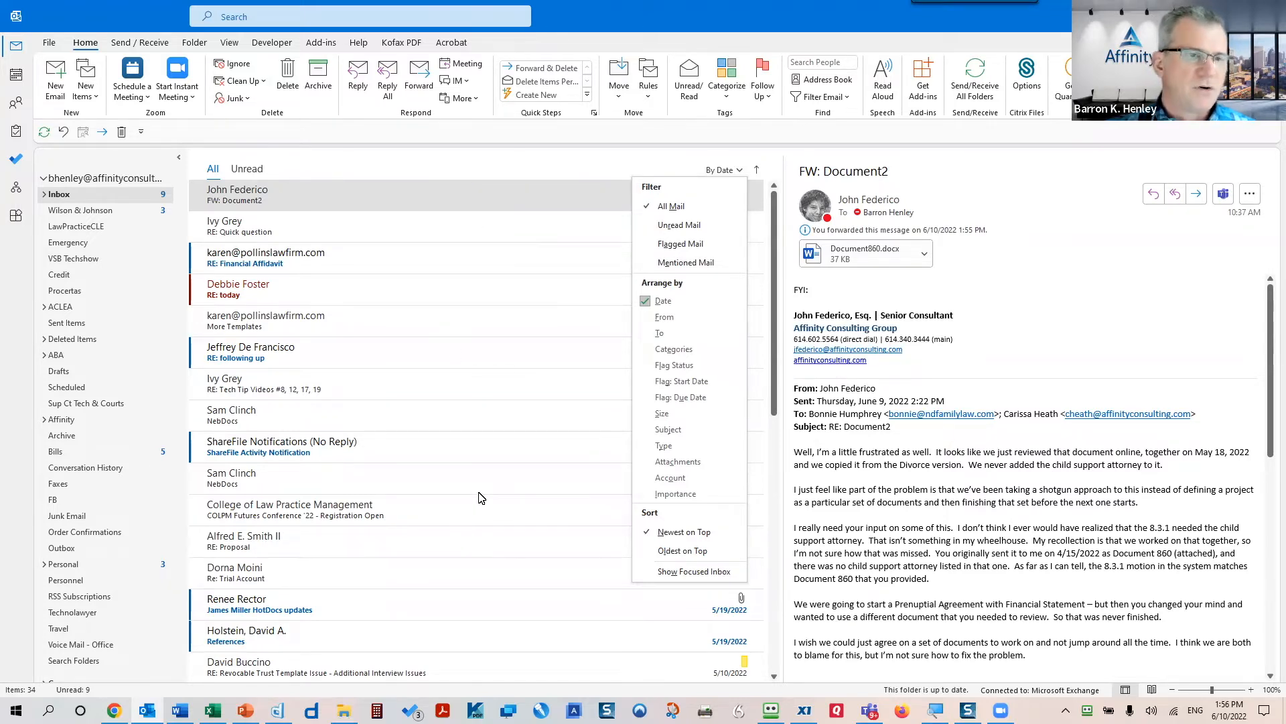
click(528, 155)
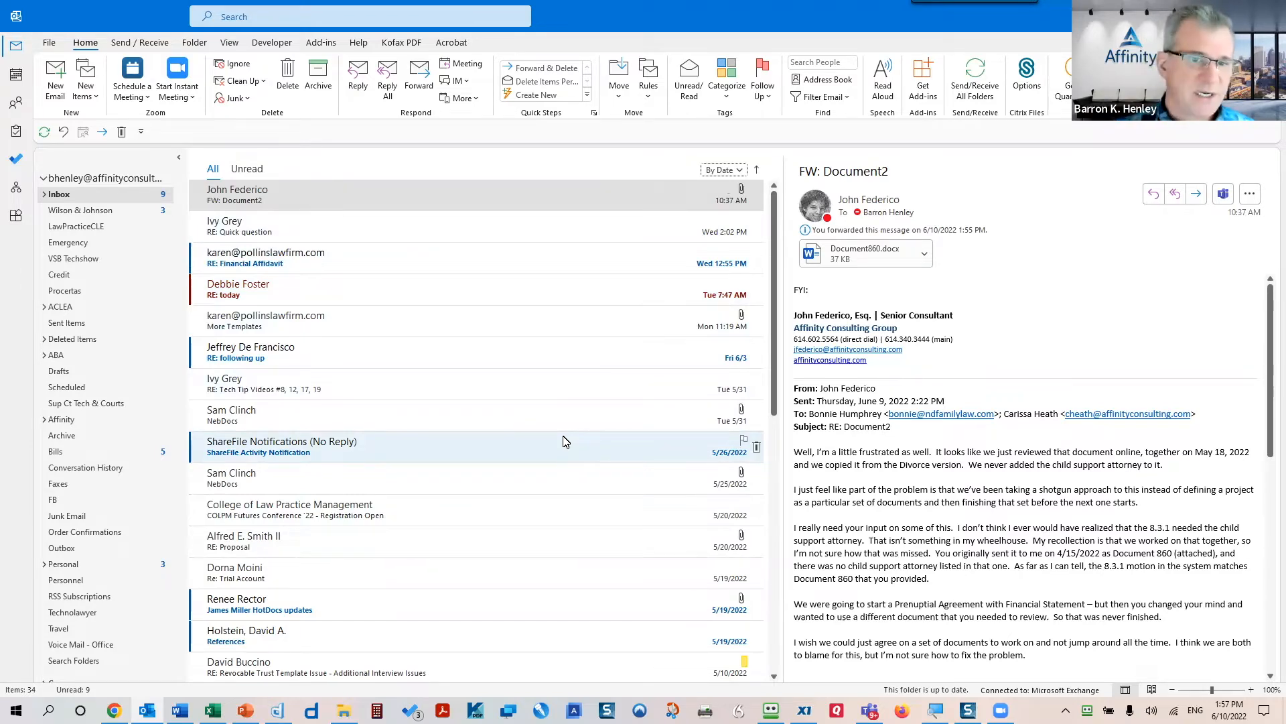
drag(777, 406, 777, 647)
drag(775, 435, 777, 192)
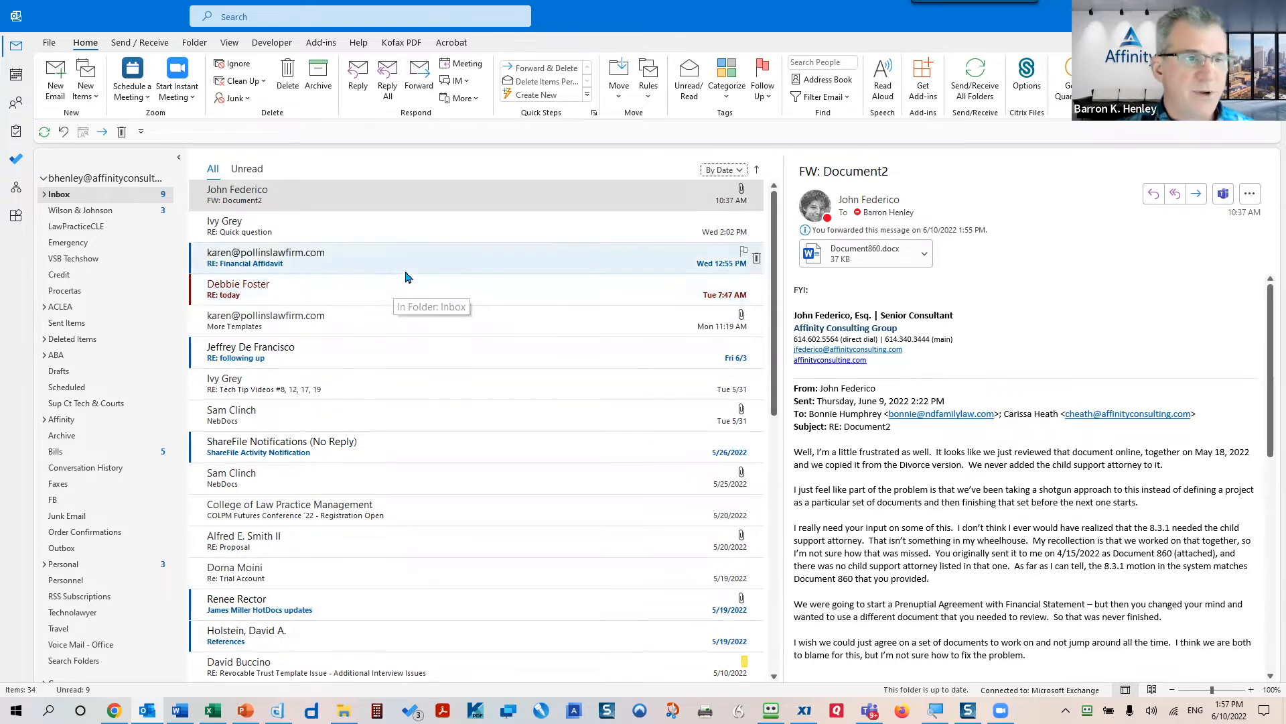
- Enable Always use single-line layout in the view's Other Settings and apply it to the inbox
click(234, 44)
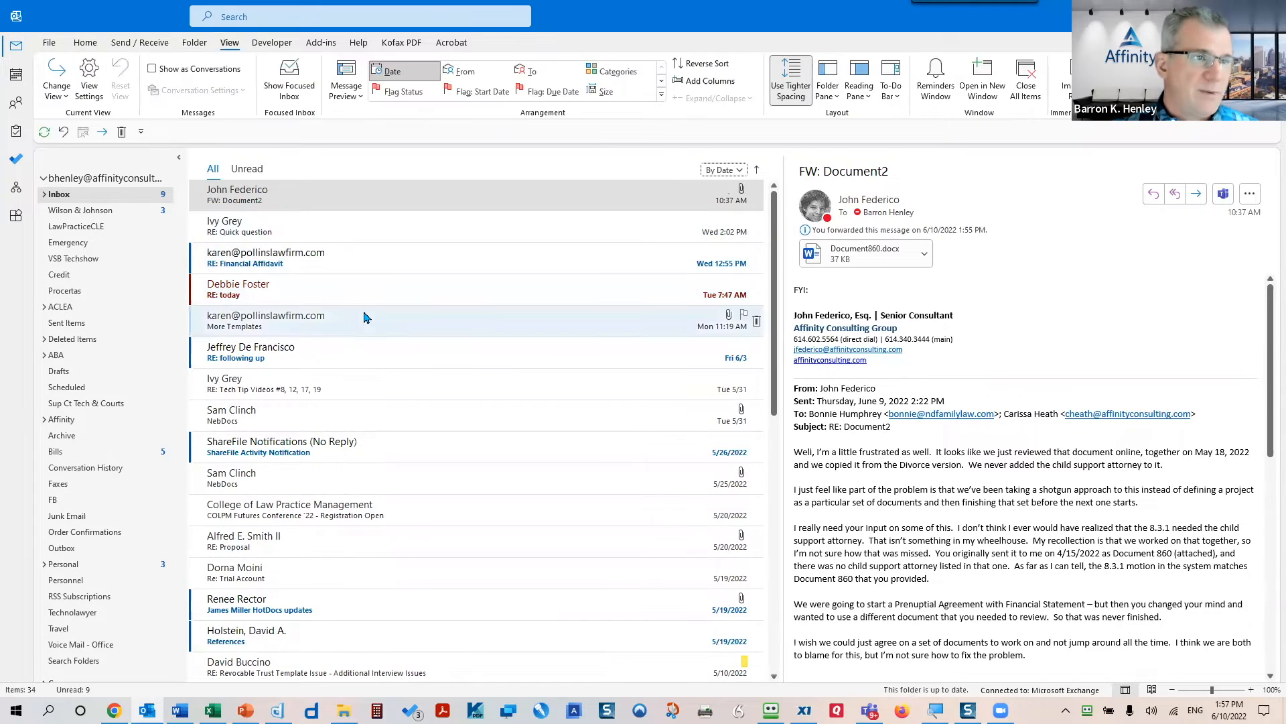
click(89, 75)
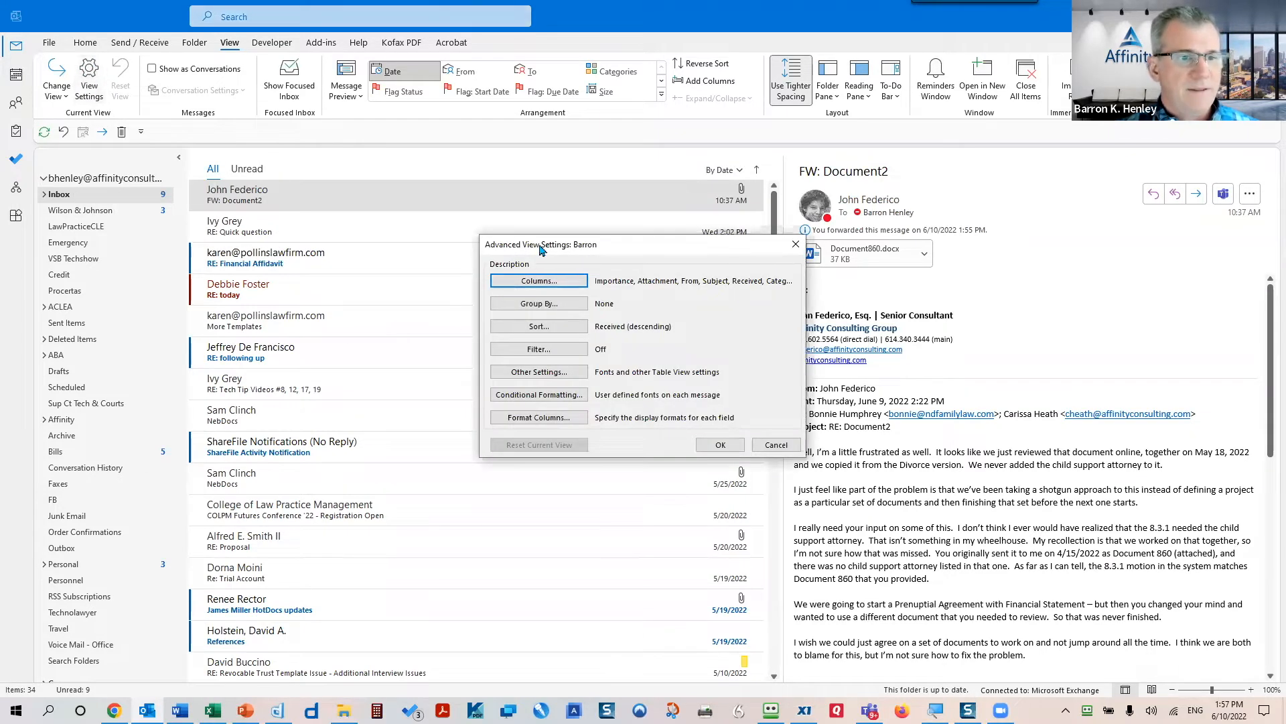
drag(541, 244, 400, 148)
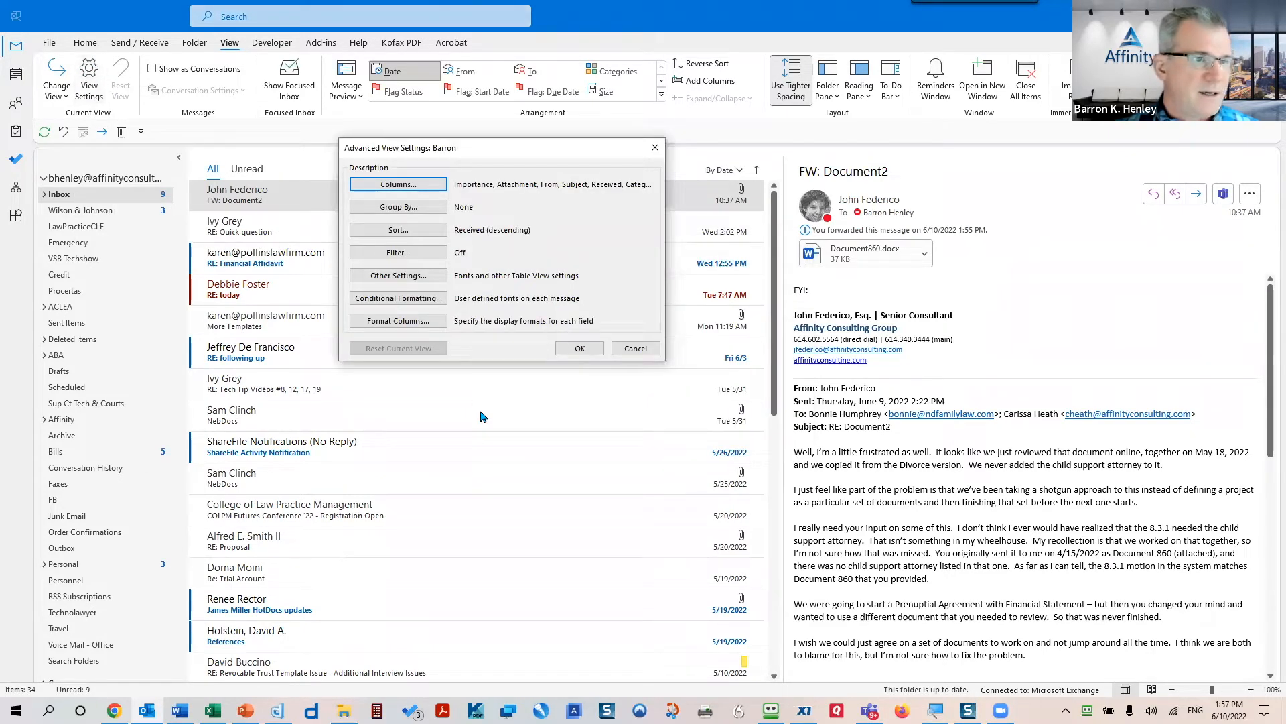
click(429, 280)
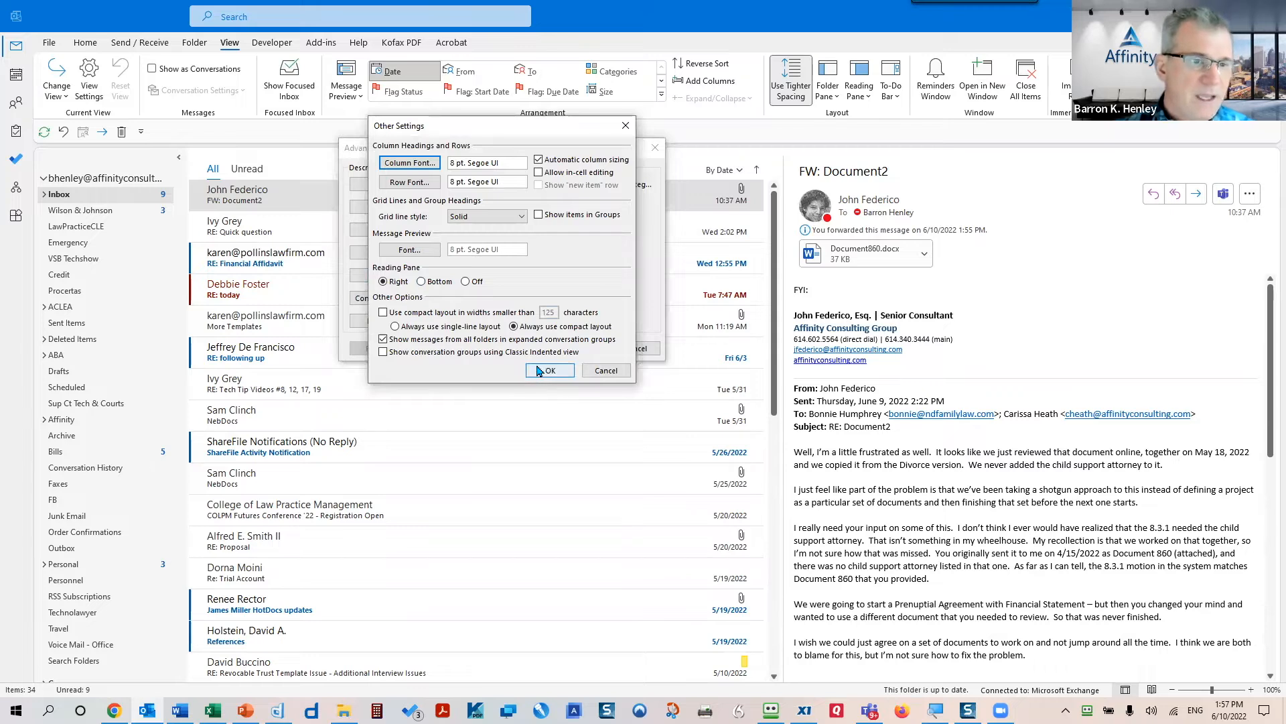
click(383, 313)
click(384, 313)
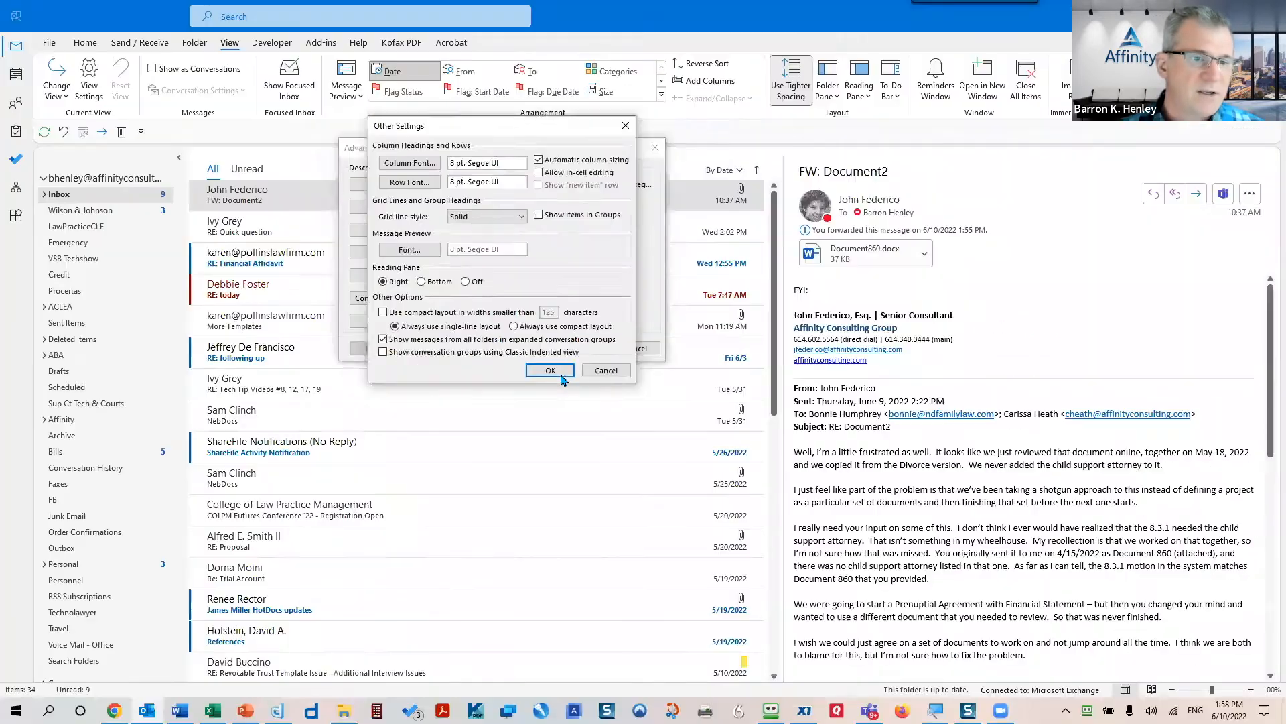
click(707, 415)
click(578, 349)
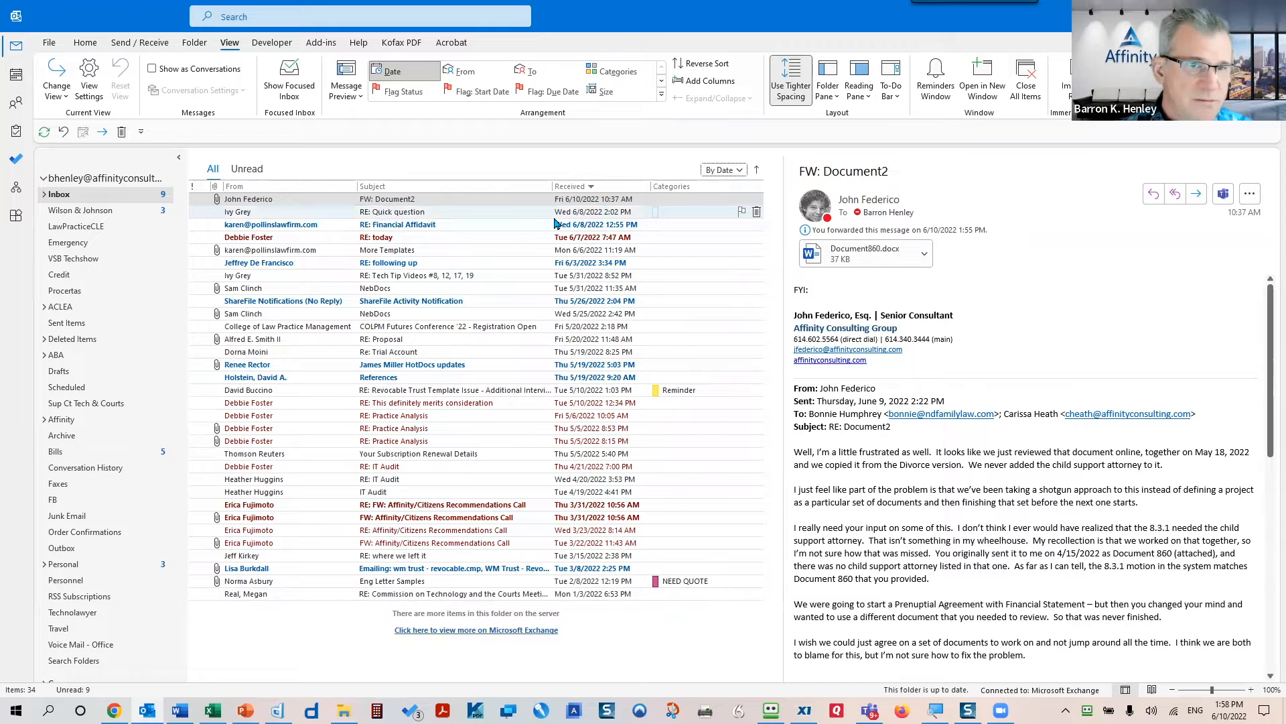
- Add Cc to the view's shown columns, moved up to sit between Subject and Received
click(685, 197)
drag(675, 192, 724, 190)
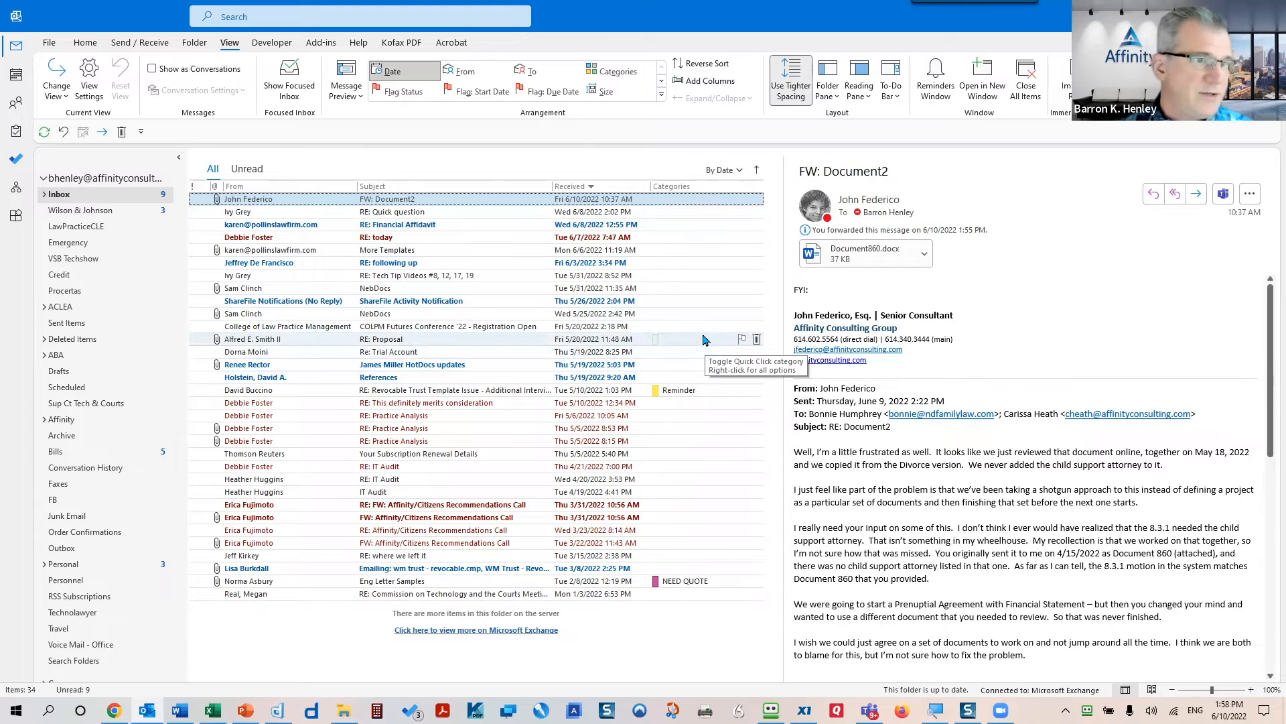
click(89, 79)
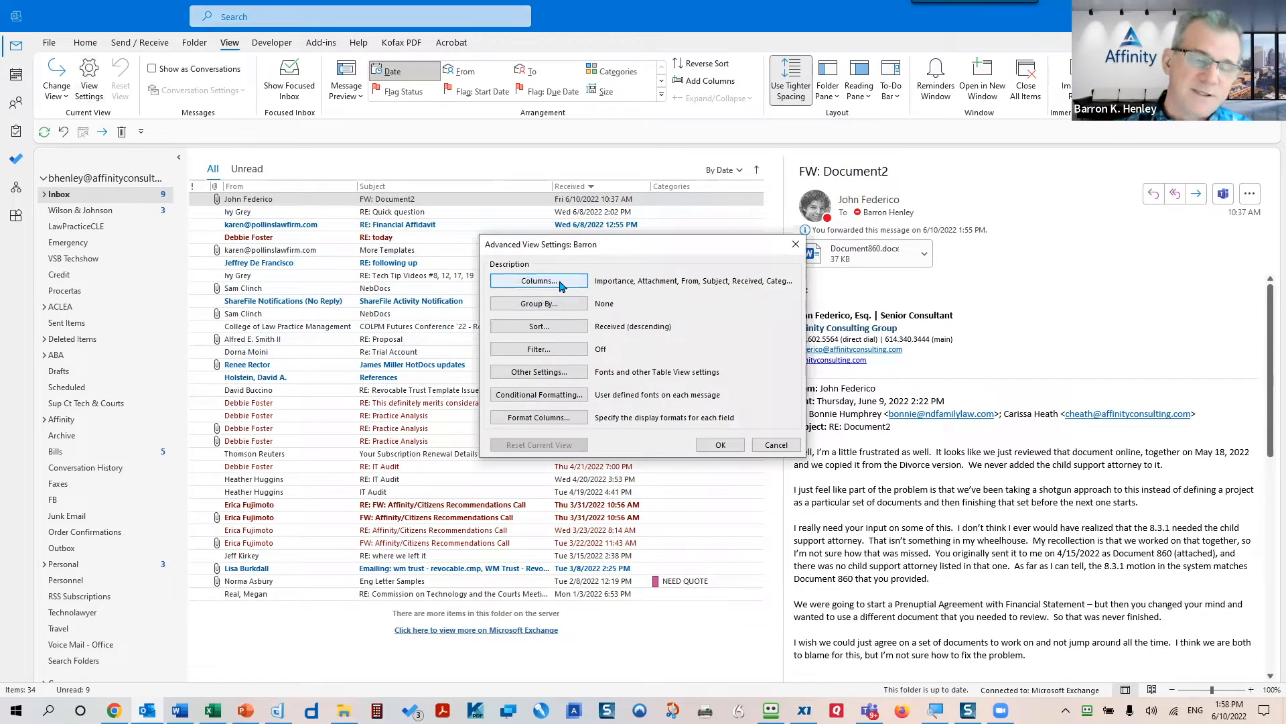
click(561, 285)
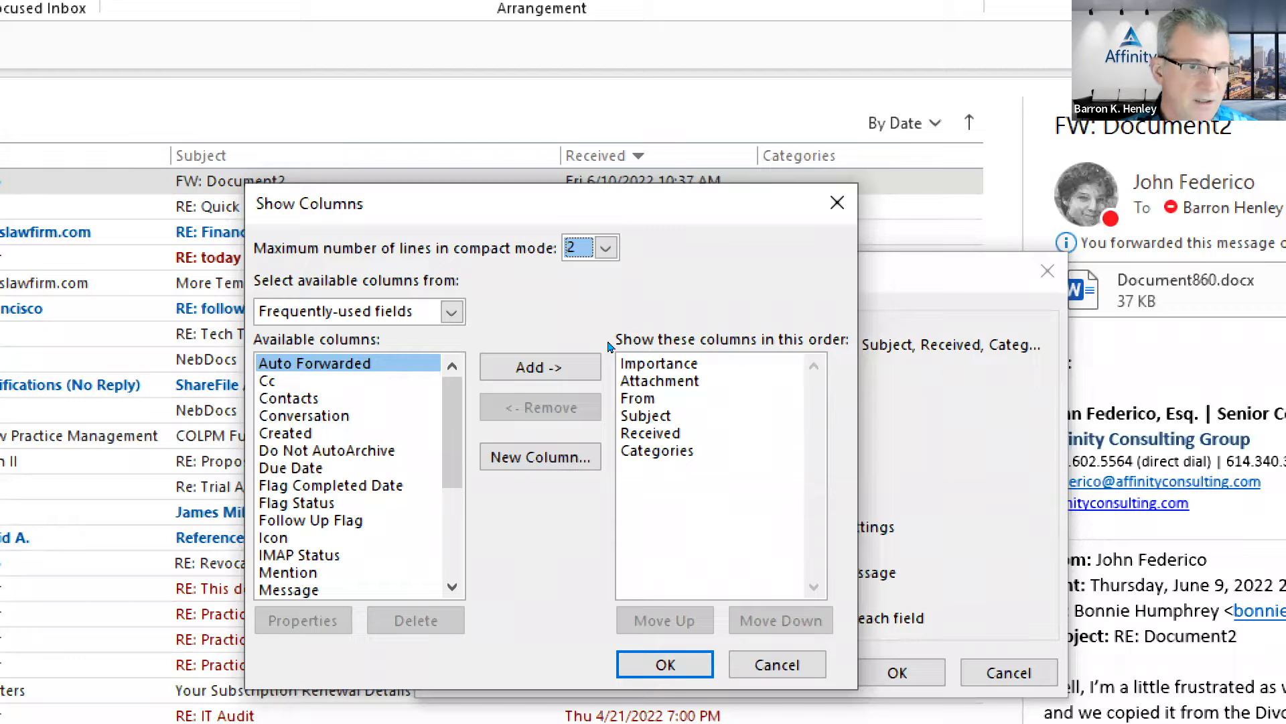
click(409, 380)
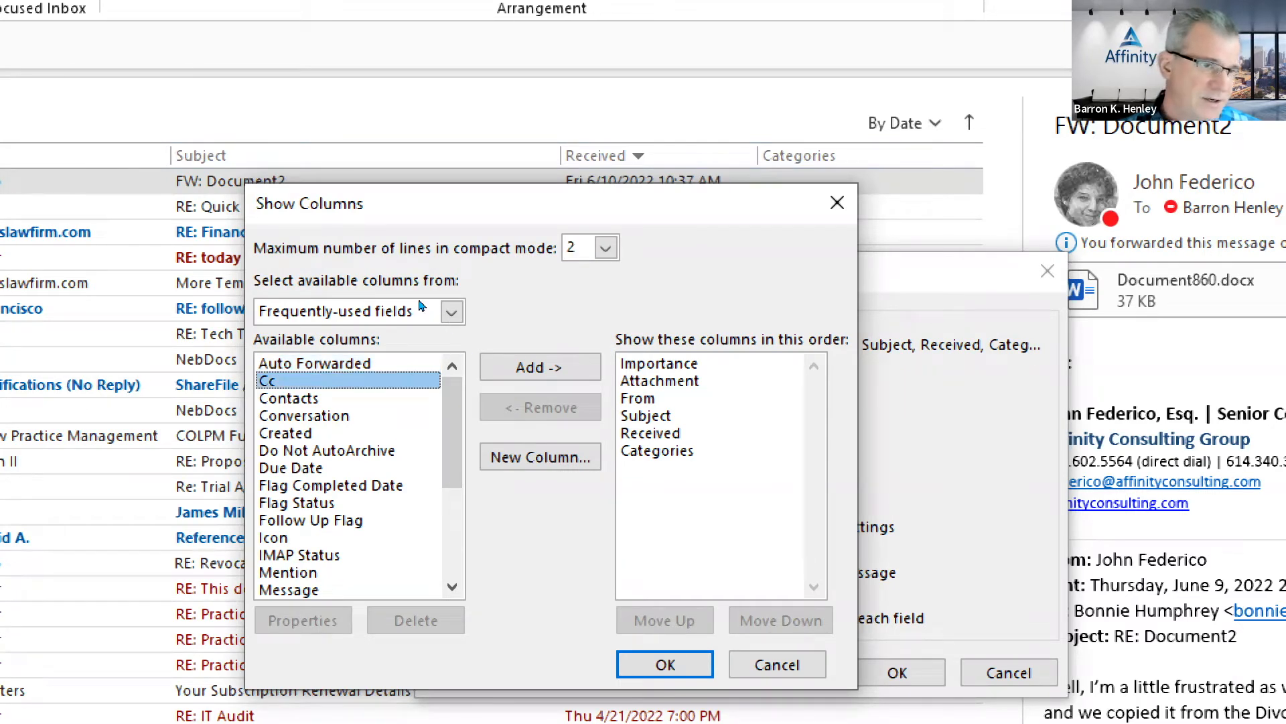
click(540, 367)
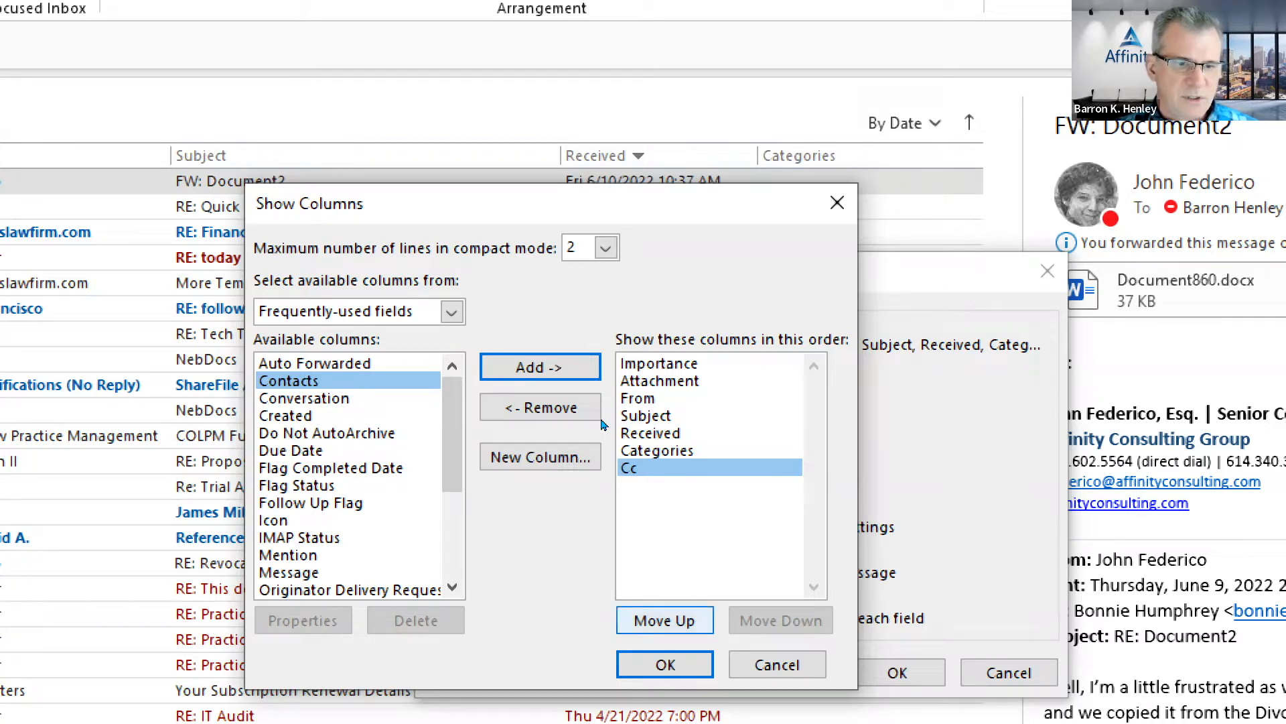
key(space)
key(space)
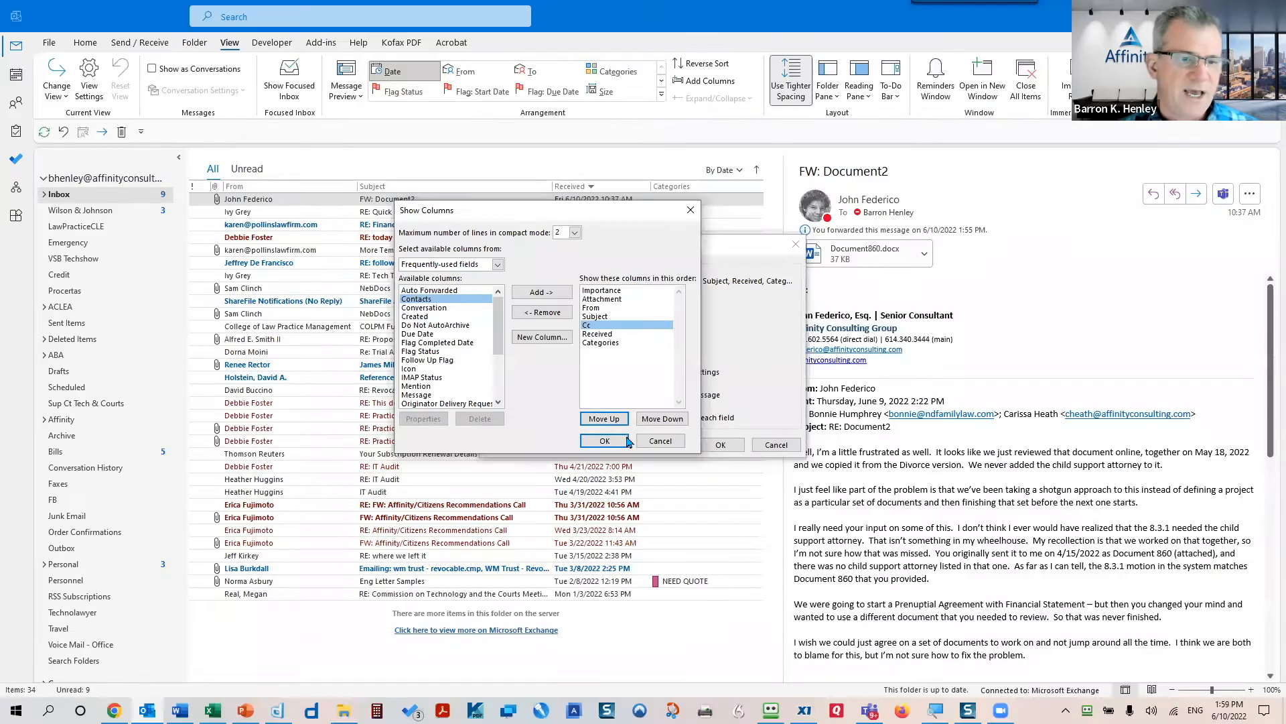
click(665, 664)
- Apply the Cc column, widen it to show full names, then drag it off the header row
click(724, 448)
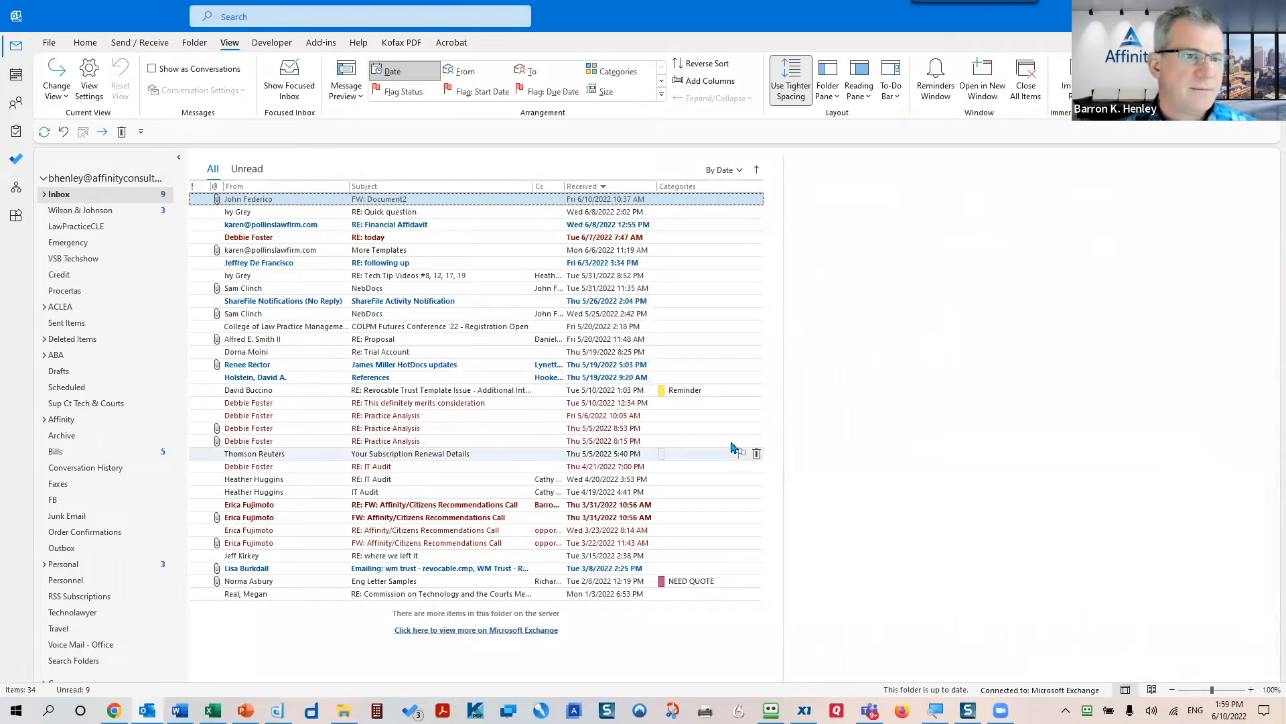
drag(563, 184, 614, 185)
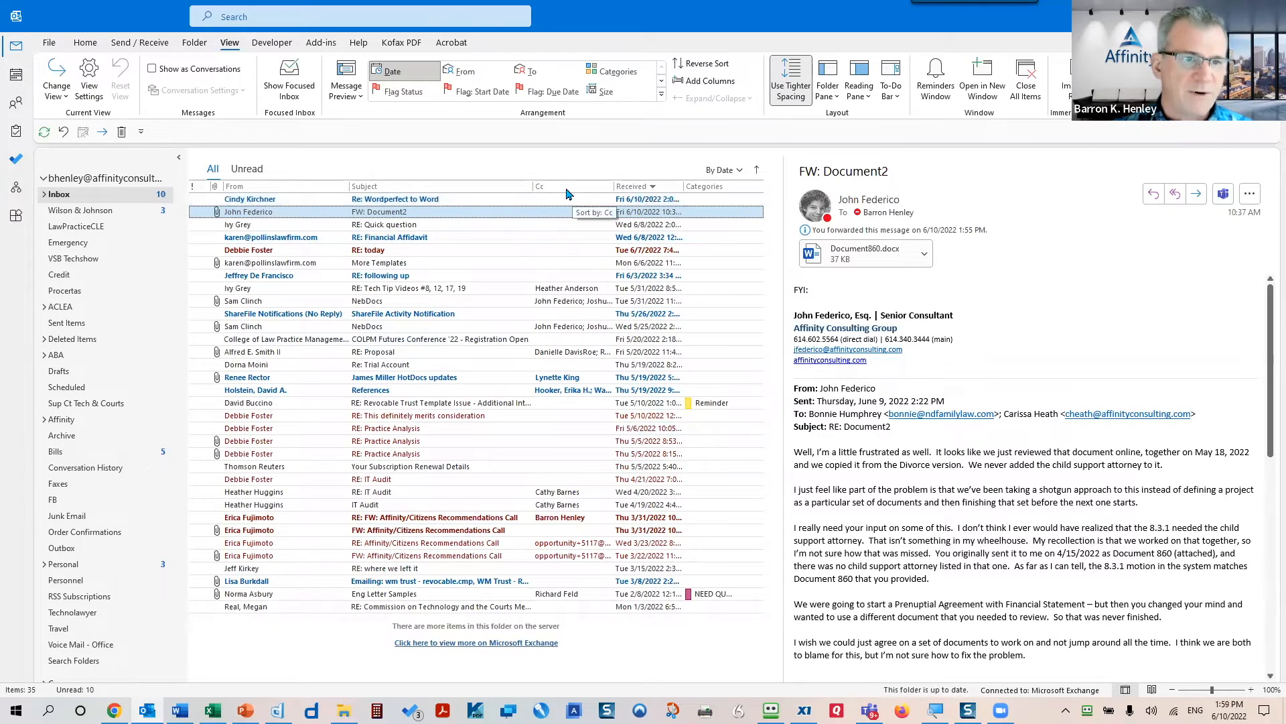
drag(566, 194, 567, 278)
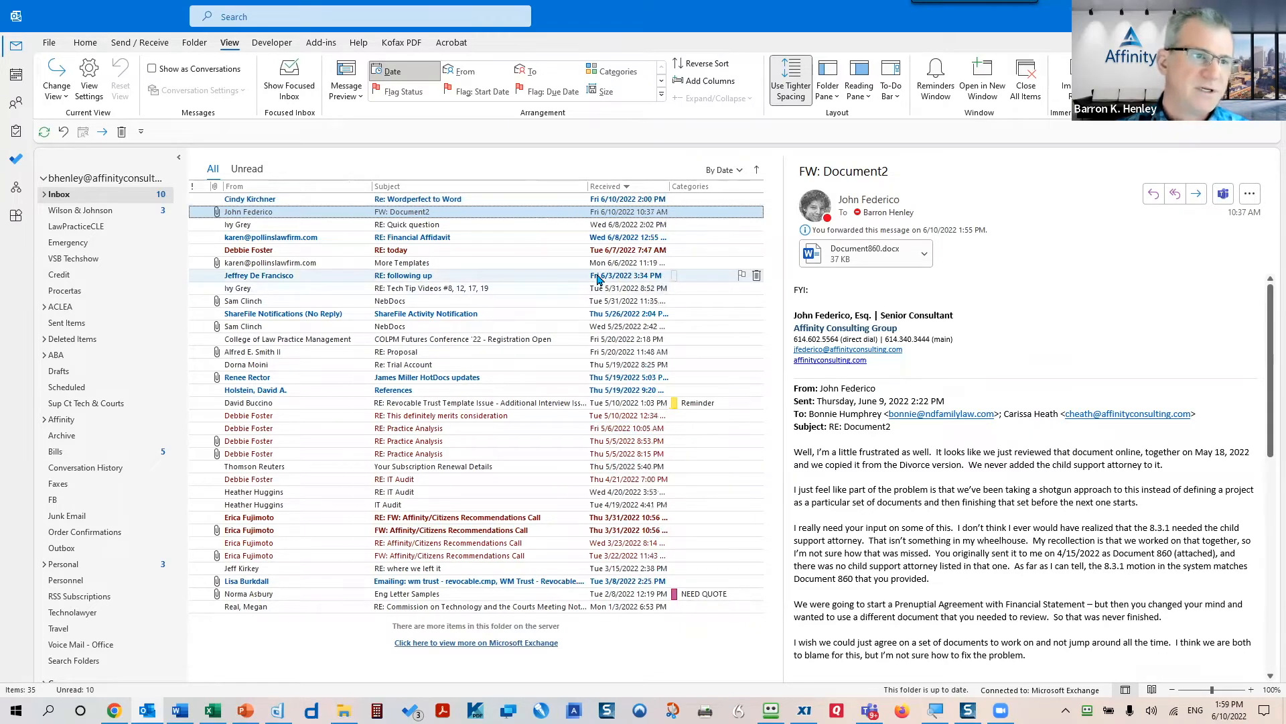
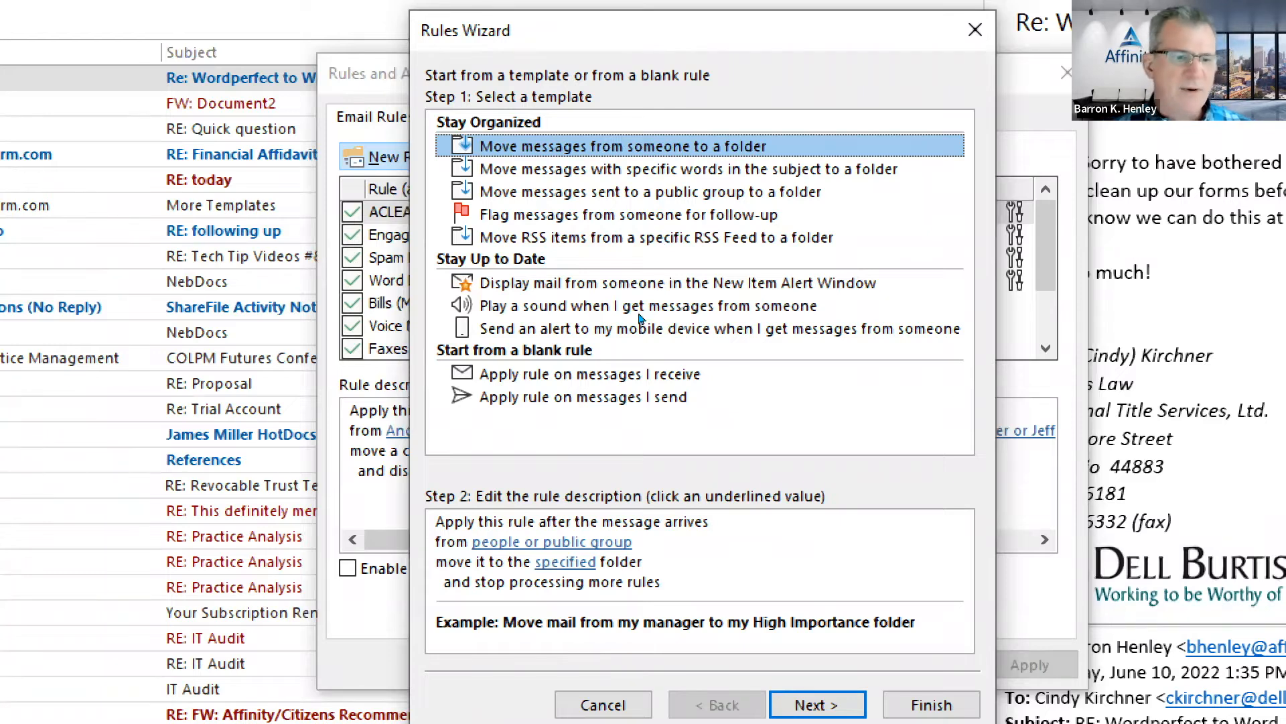
- Start a blank rule for received messages and tick the 'from people or public group' condition
click(600, 362)
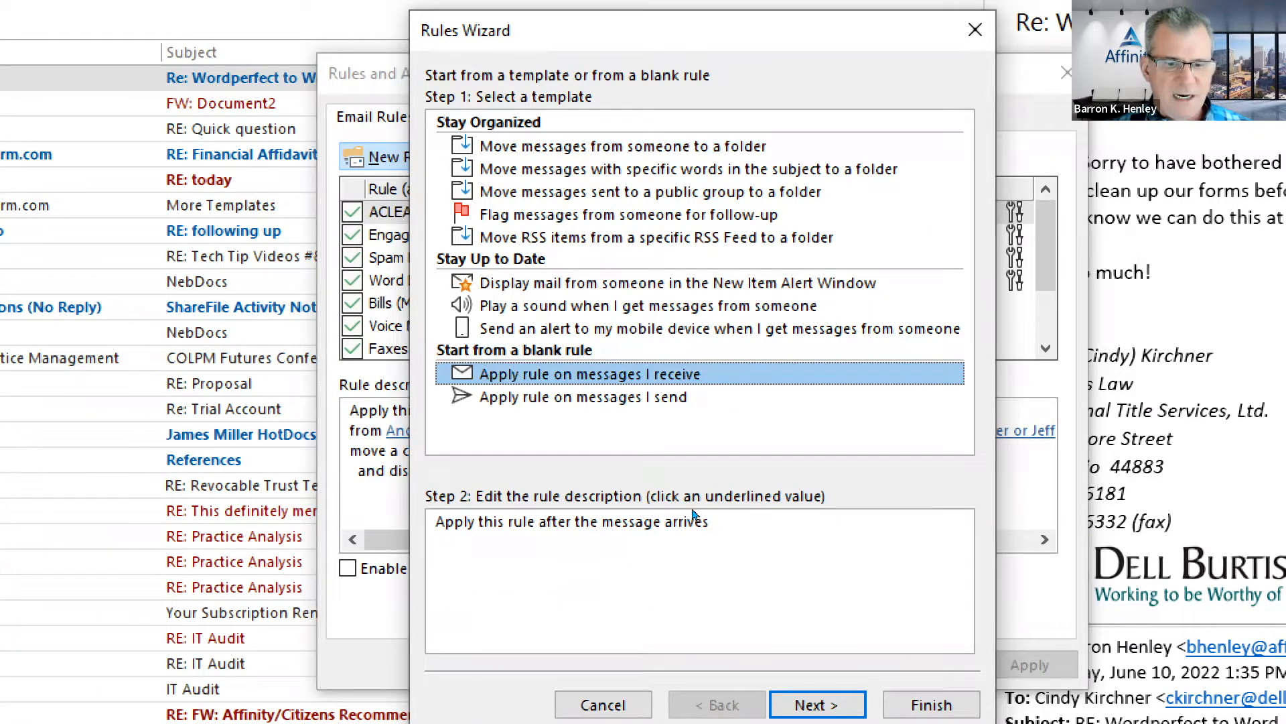
key(Return)
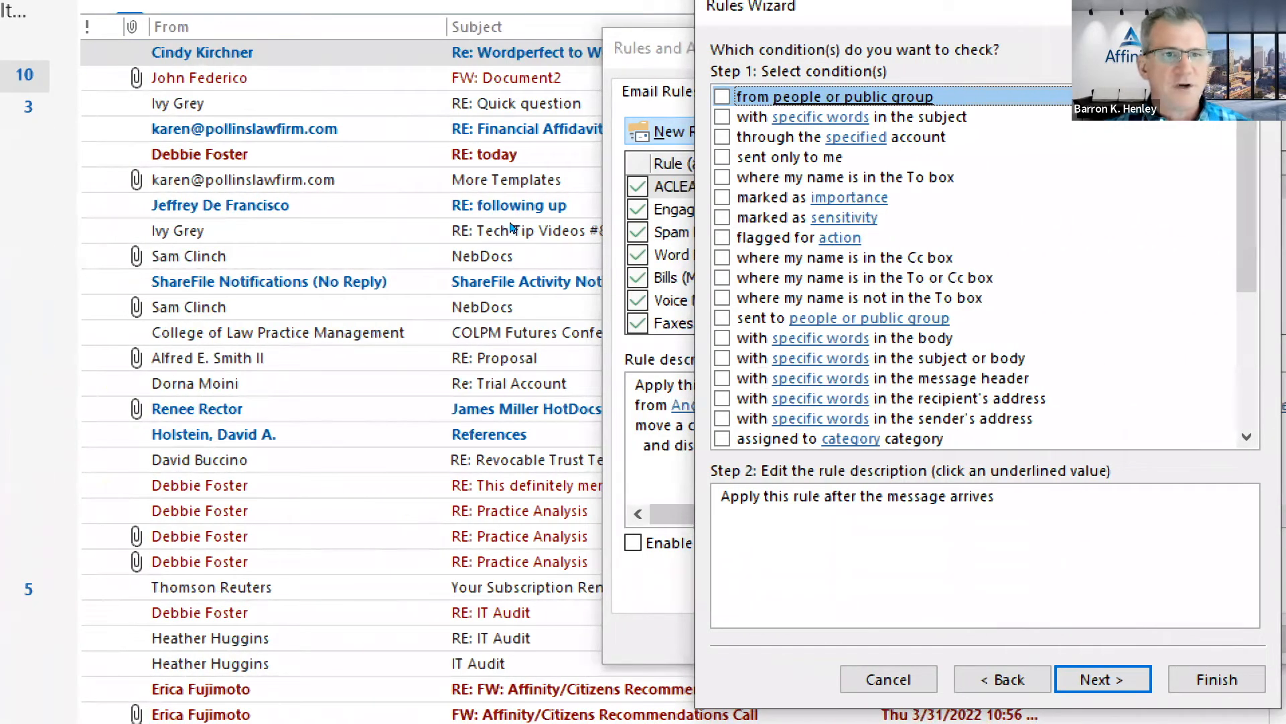
click(722, 97)
drag(1248, 163, 1247, 206)
scroll(779, 283, down, 3)
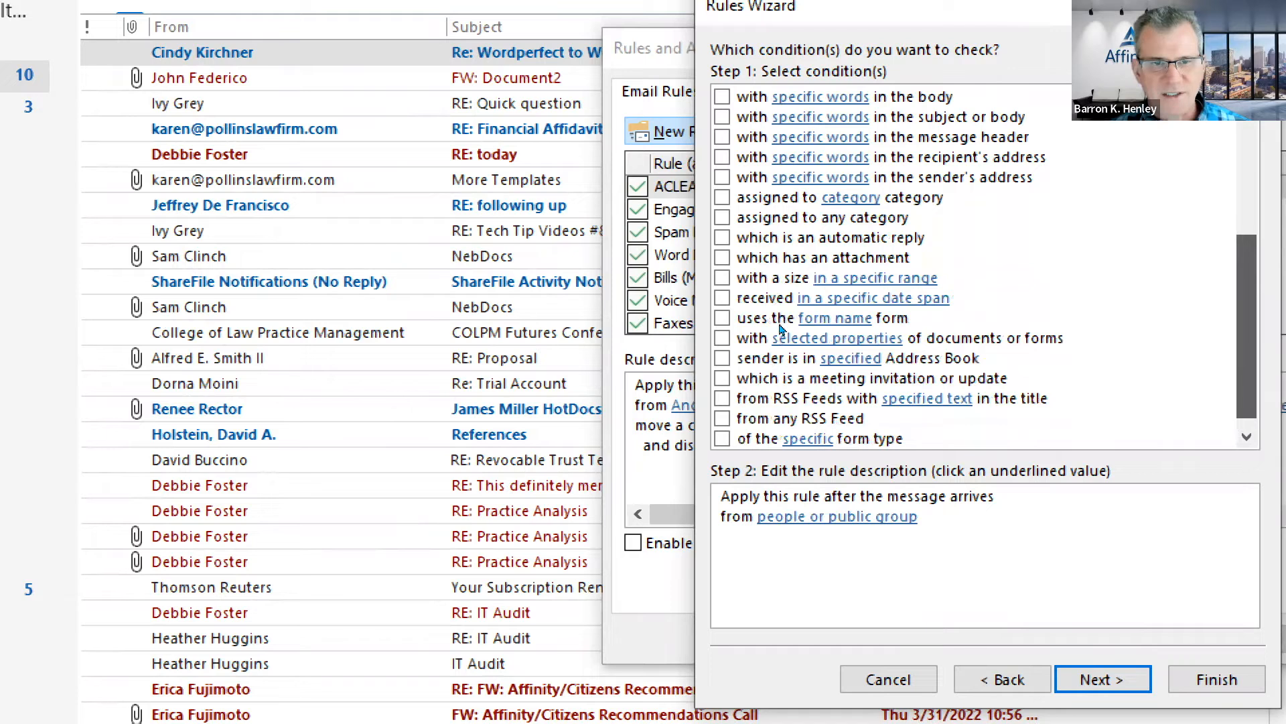
scroll(777, 258, up, 1)
scroll(777, 258, up, 4)
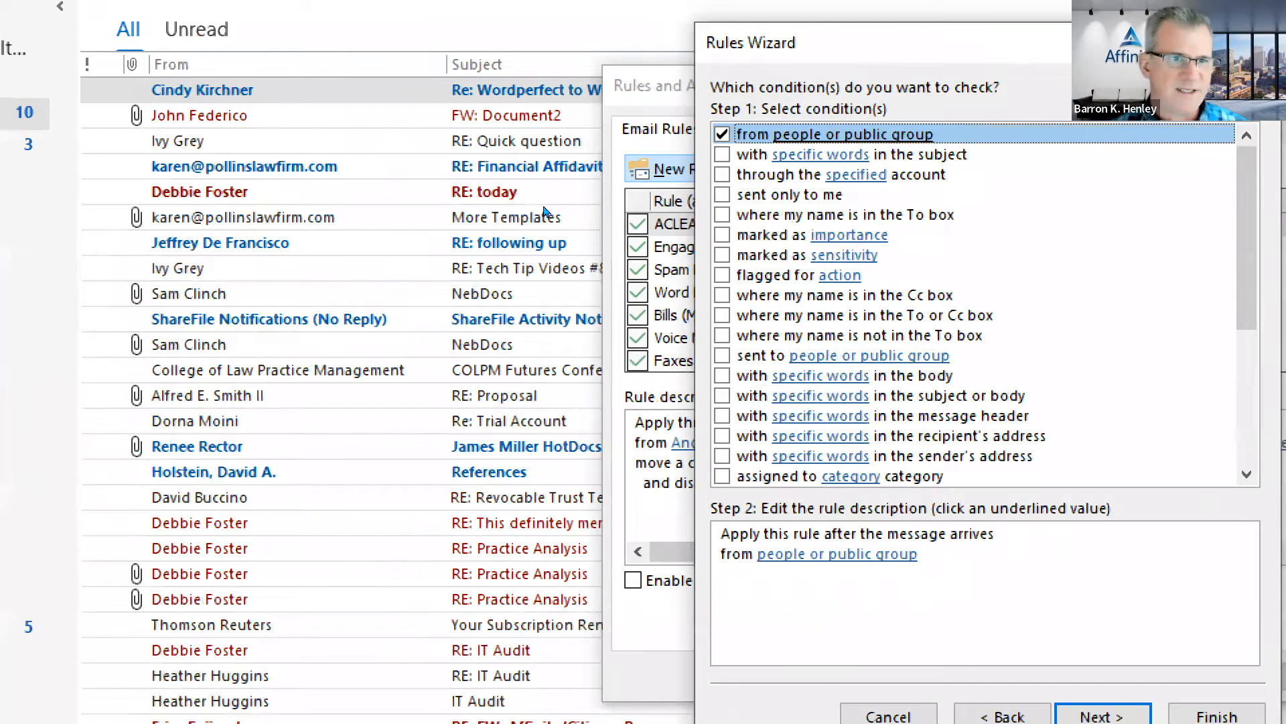
drag(784, 43, 450, 39)
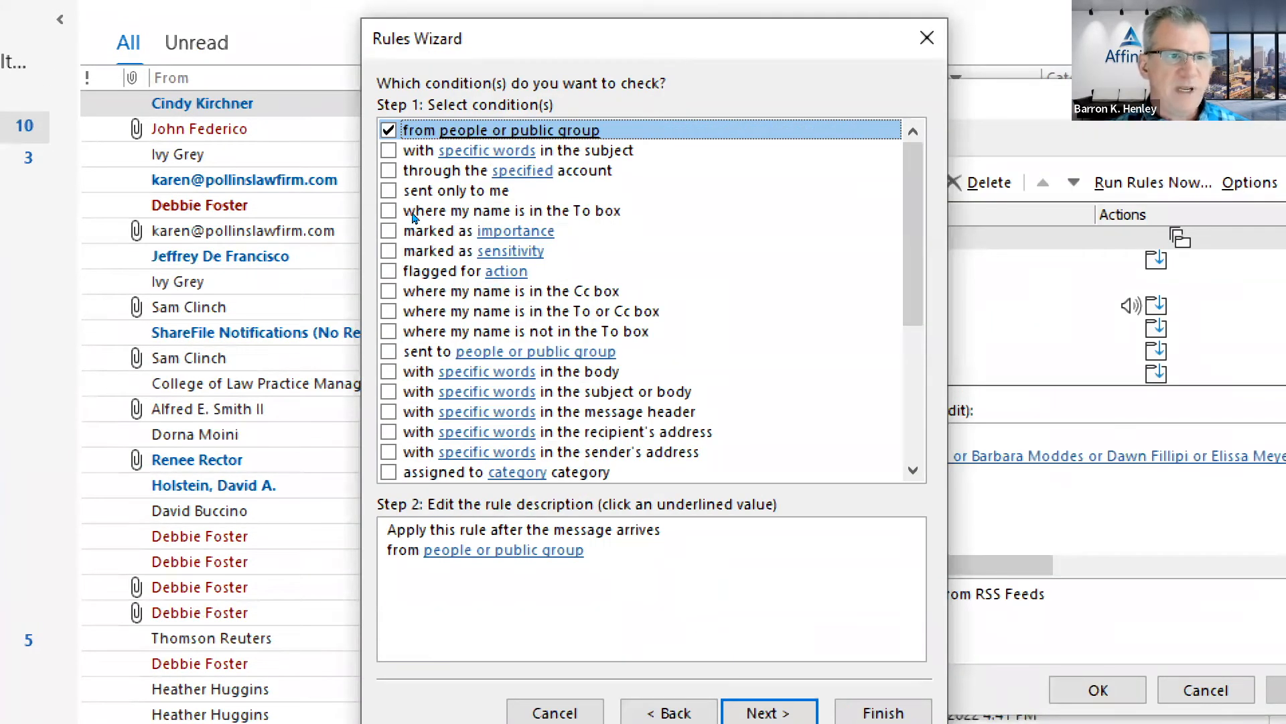
- Replace the 'people or public group' placeholder with the pasted sender's bare e-mail address
key(Tab)
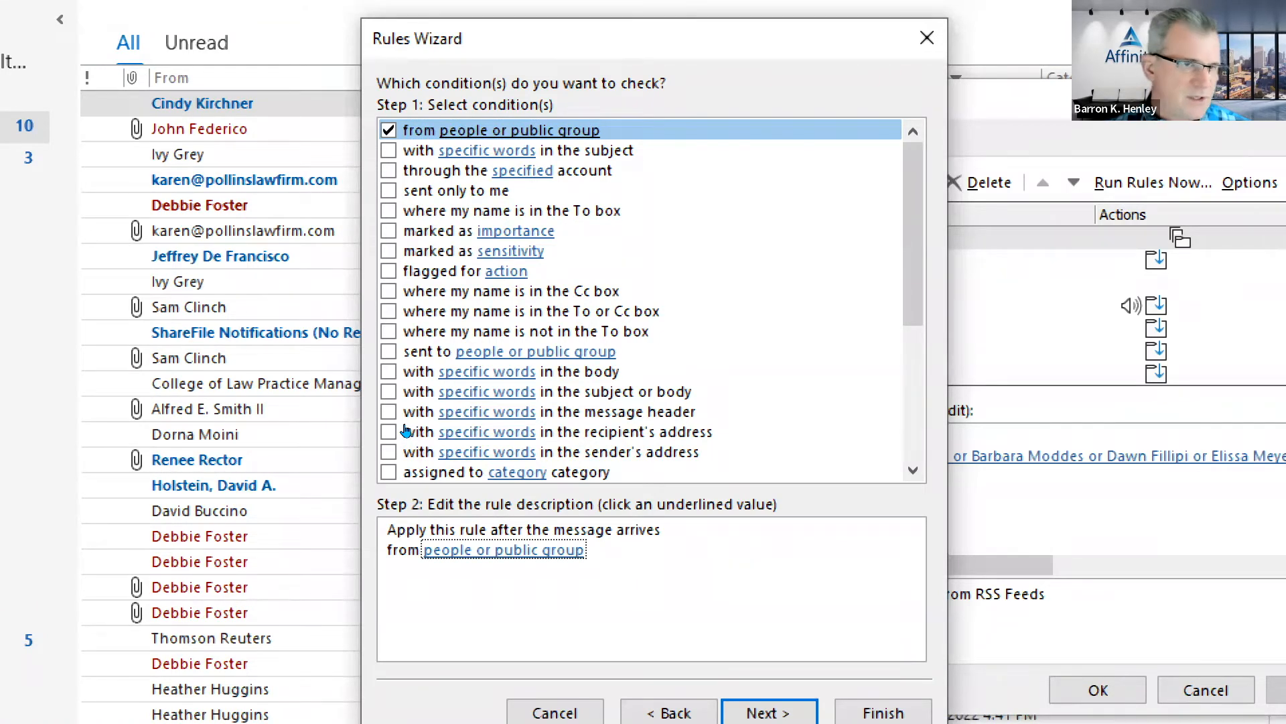
key(Return)
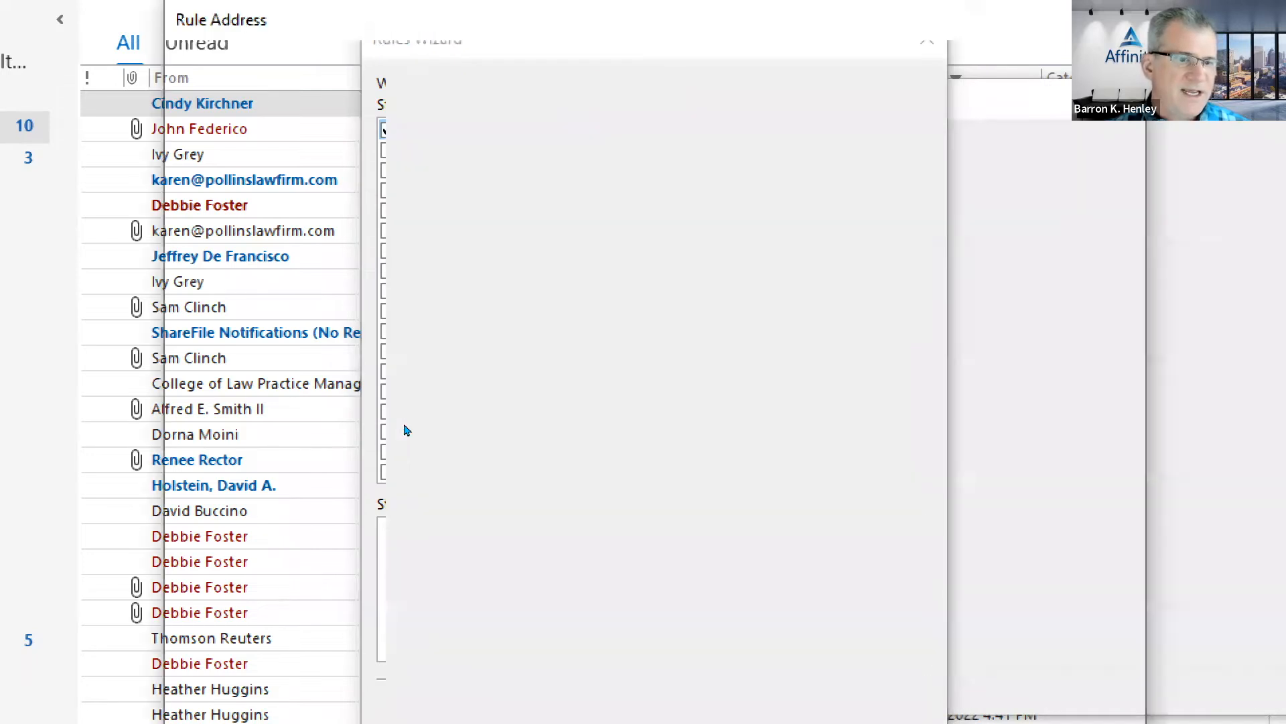
scroll(376, 469, down, 1)
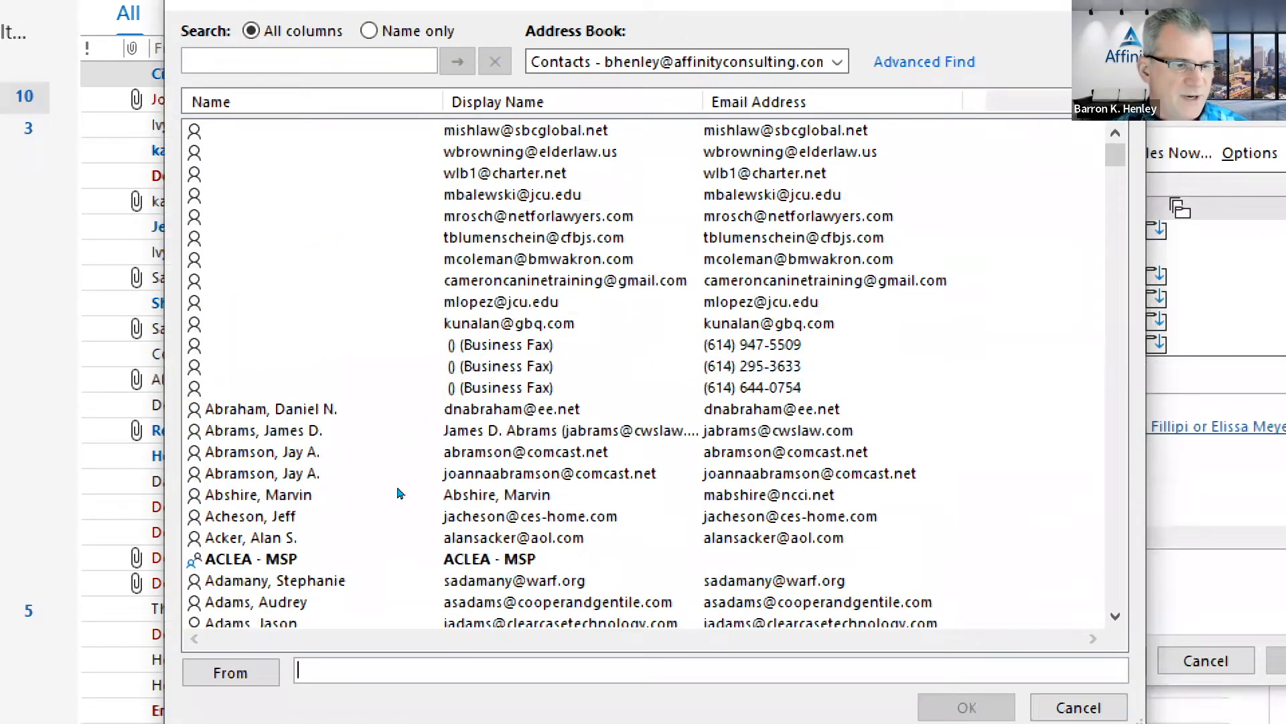
key(ctrl+v)
key(BackSpace)
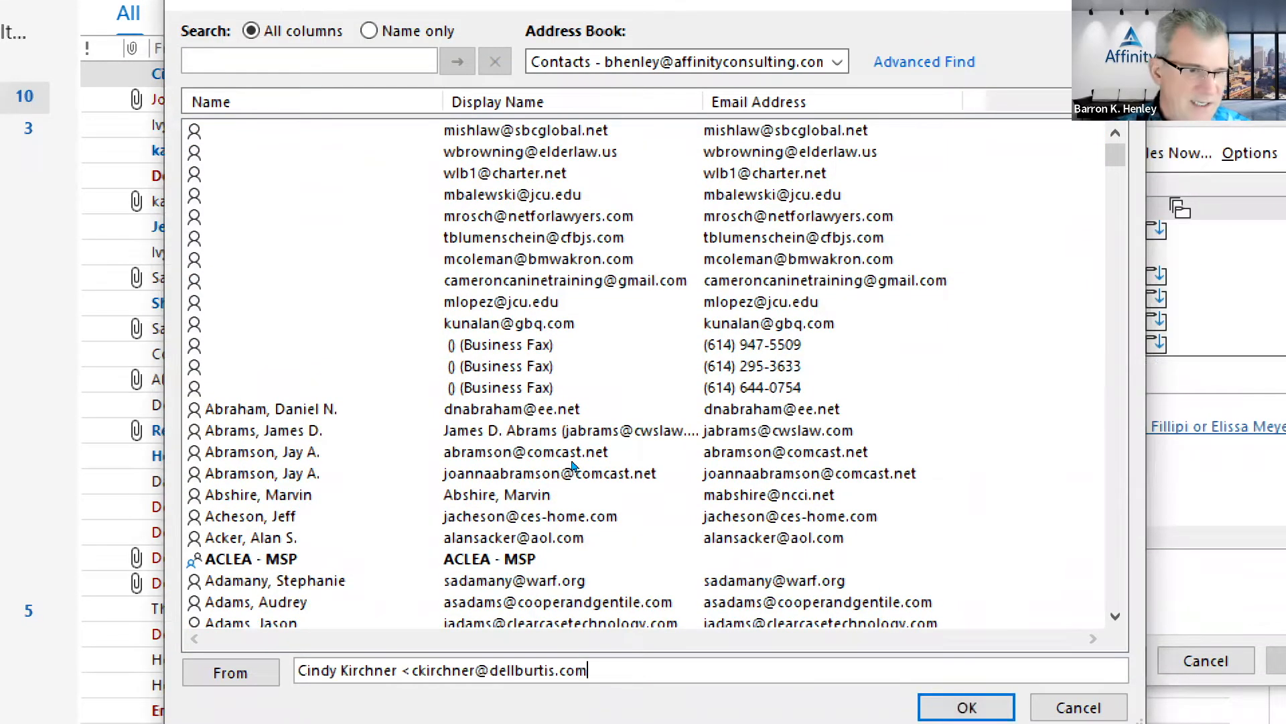
key(ctrl+shift+Right)
key(ctrl+shift+Right)
key(ctrl+shift+Right)
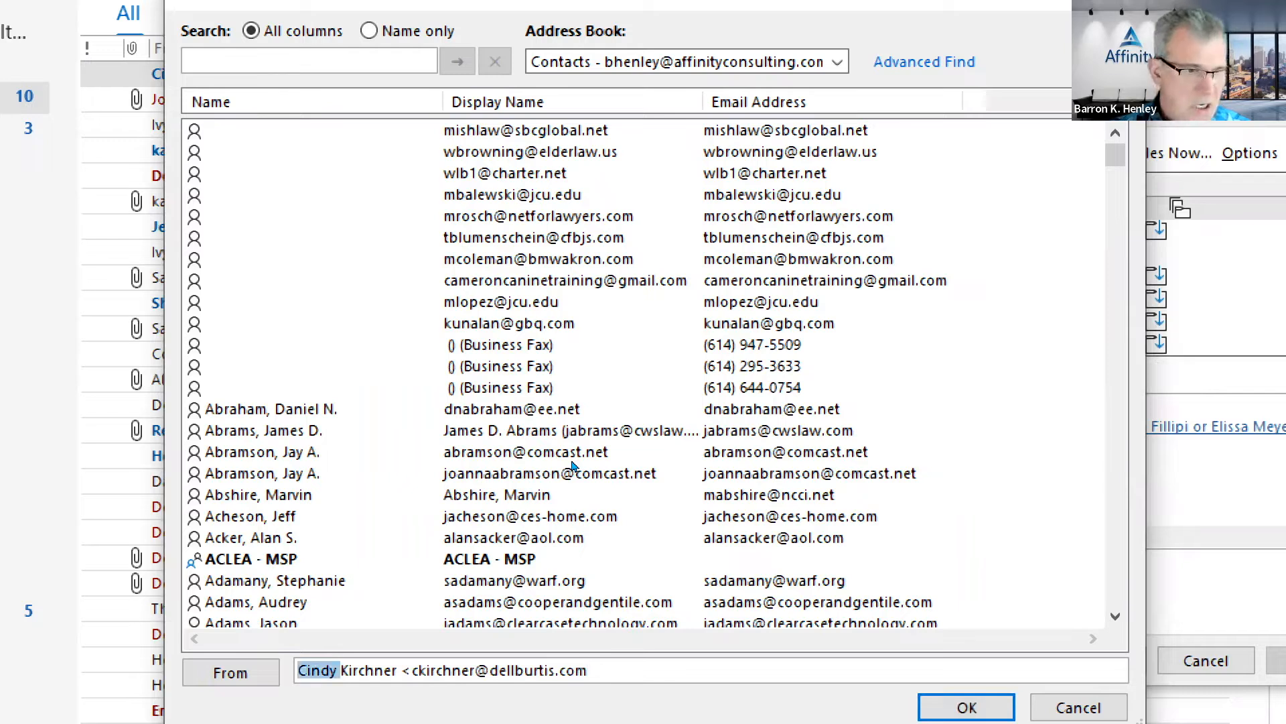
key(Delete)
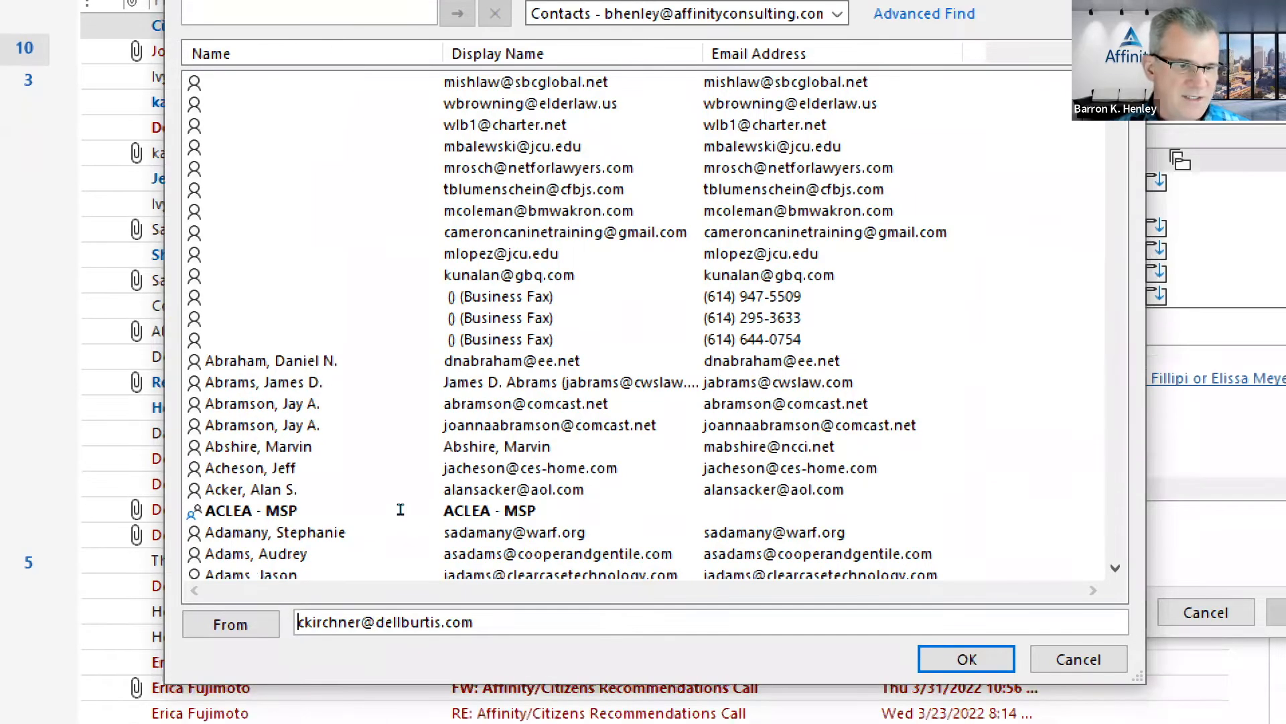
text(;)
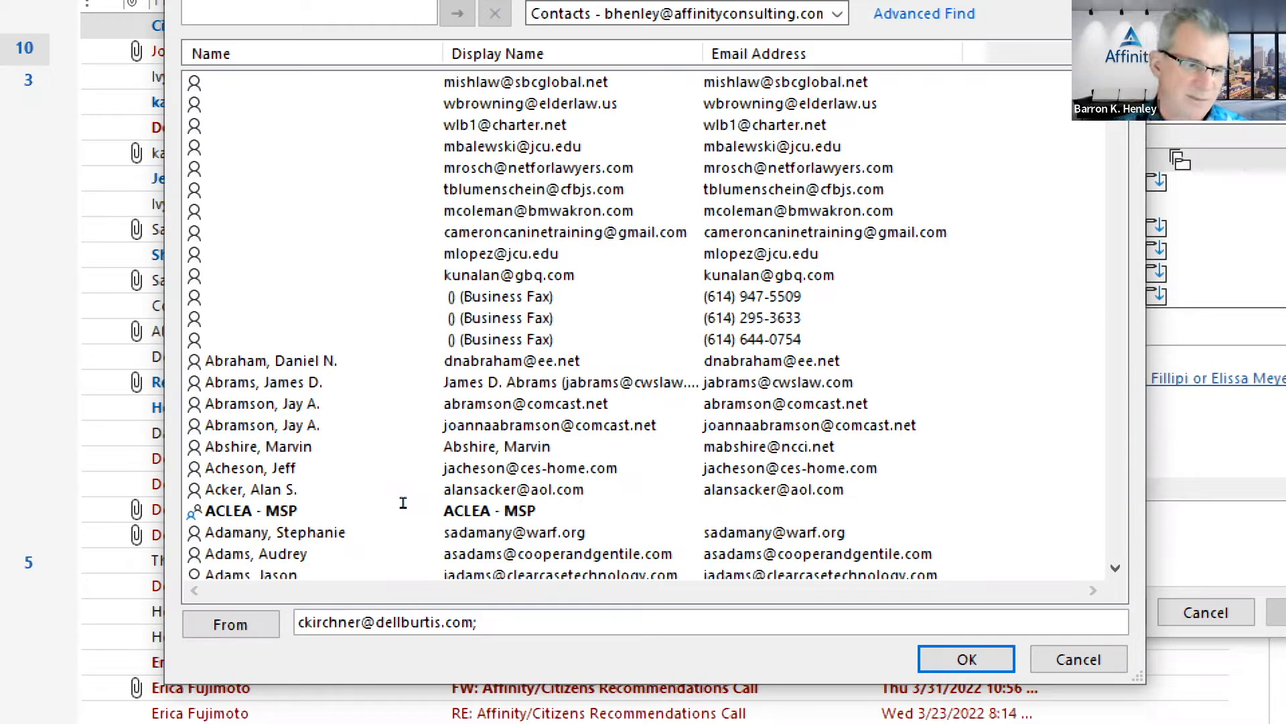
key(BackSpace)
key(BackSpace)
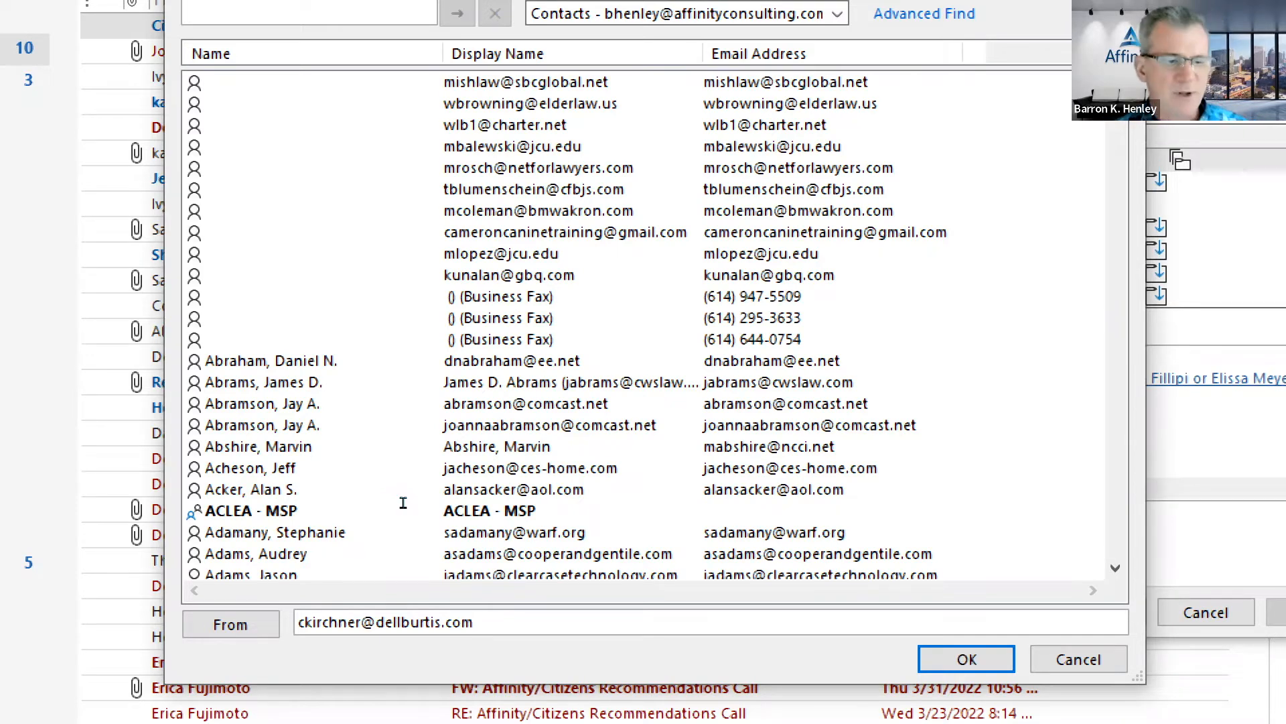
key(Return)
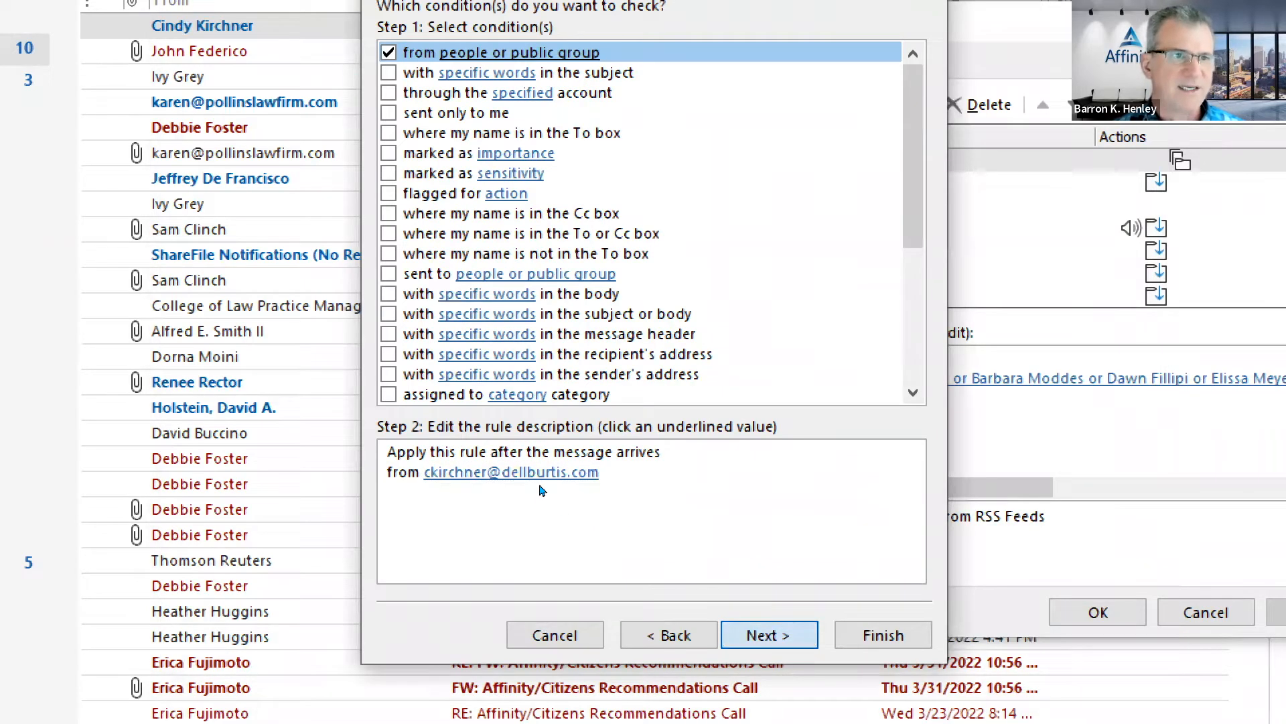
key(Return)
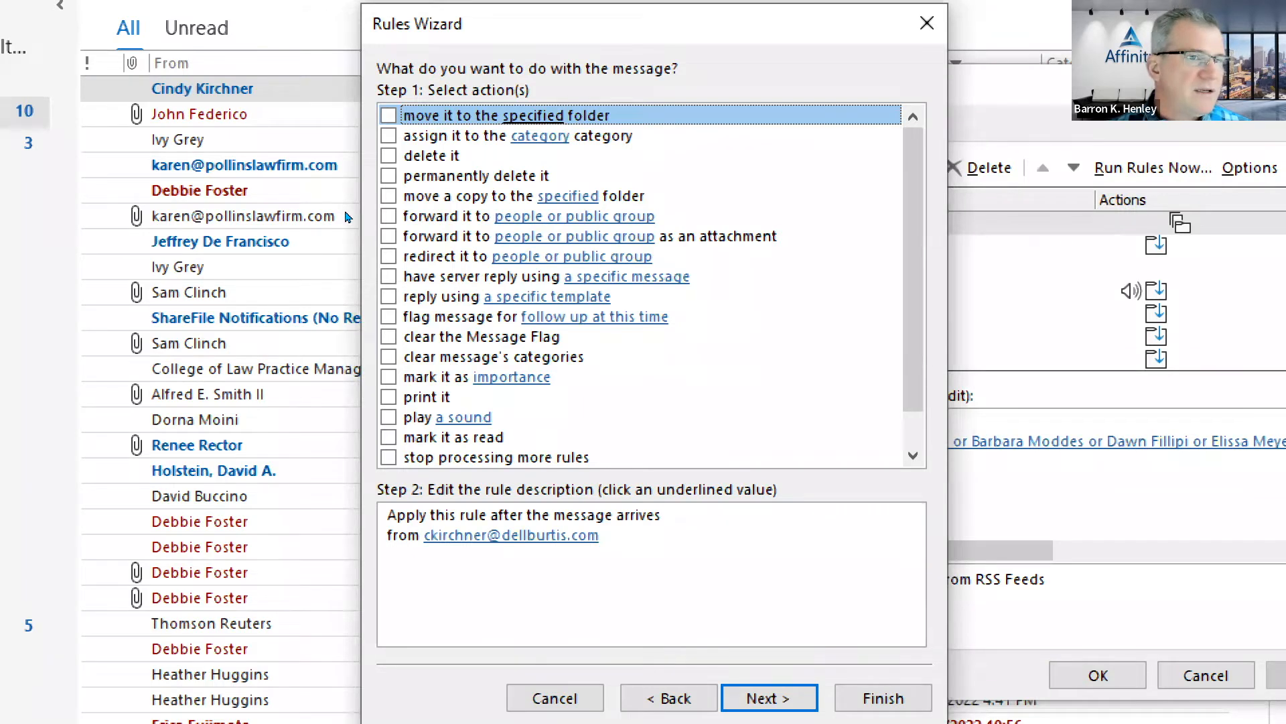
click(389, 195)
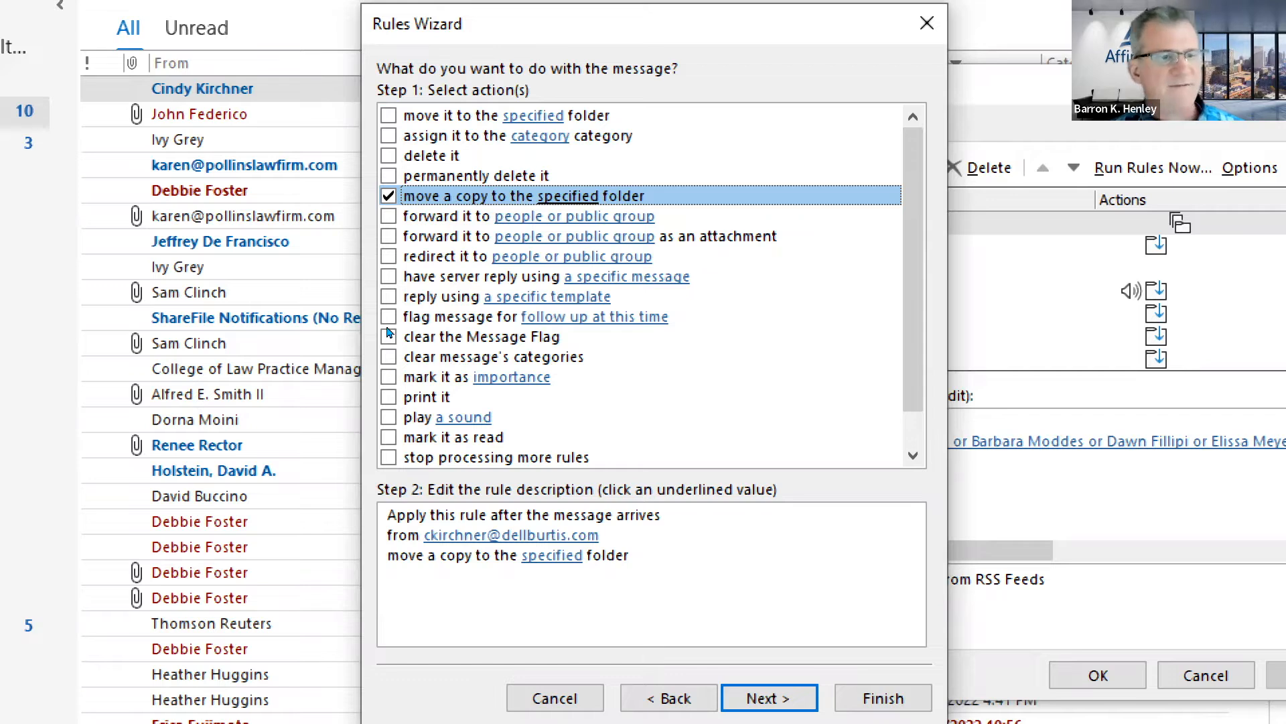
scroll(394, 334, down, 1)
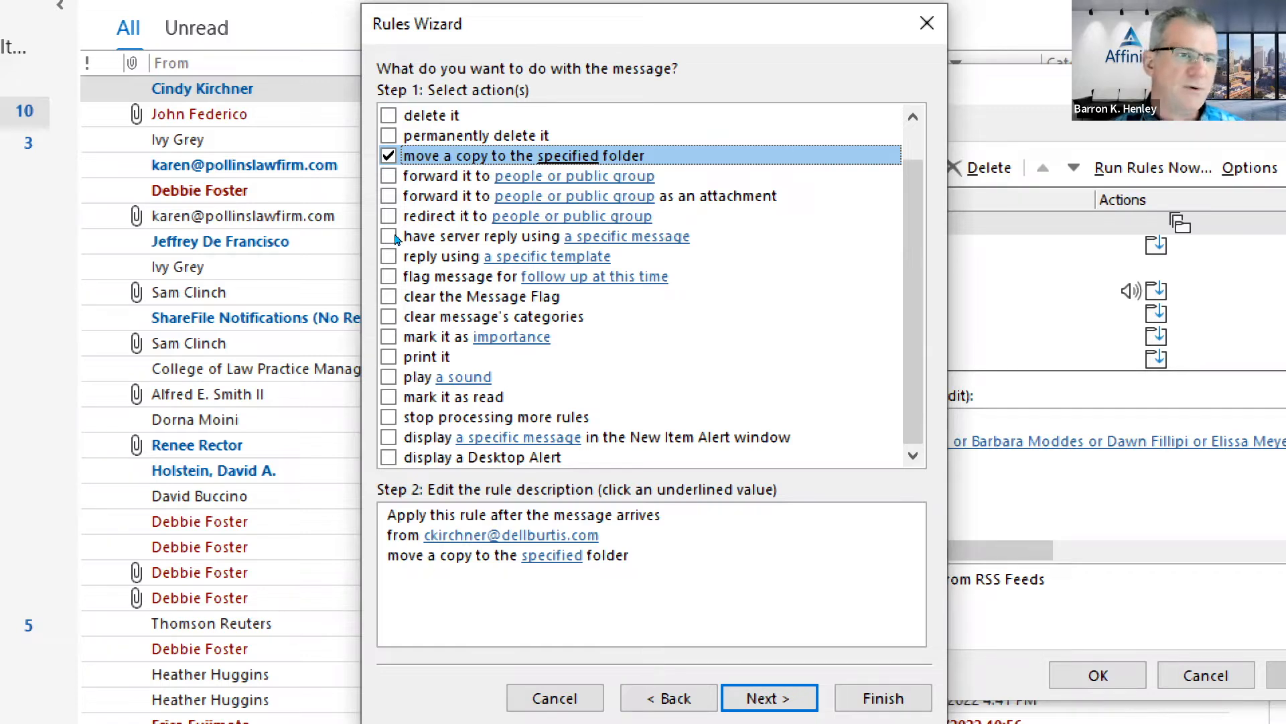
key(Tab)
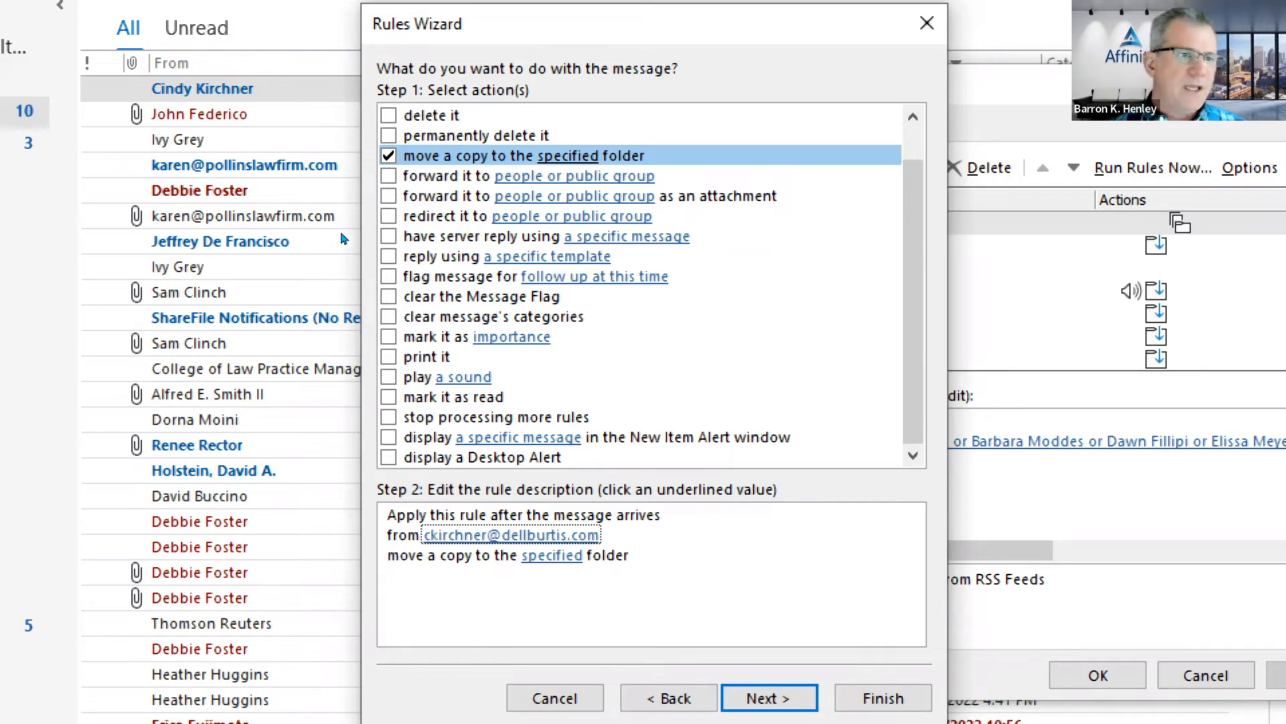
key(Tab)
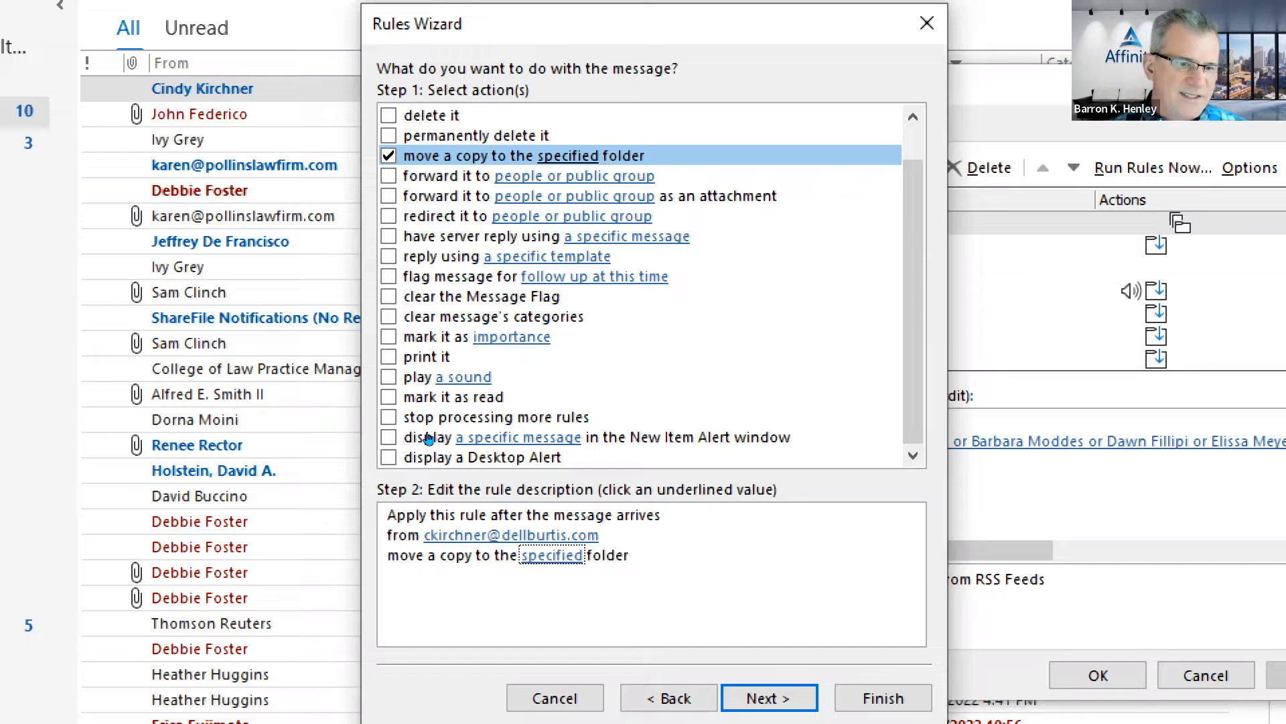
key(Return)
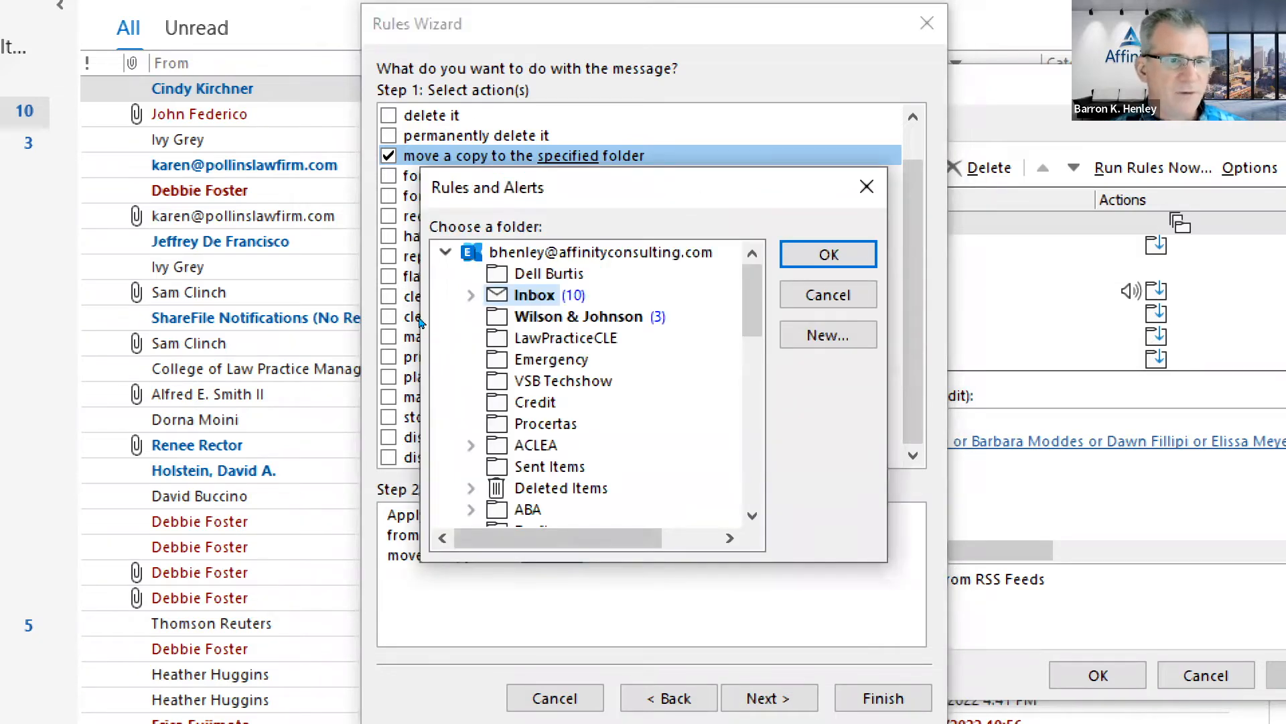
key(Up)
key(Return)
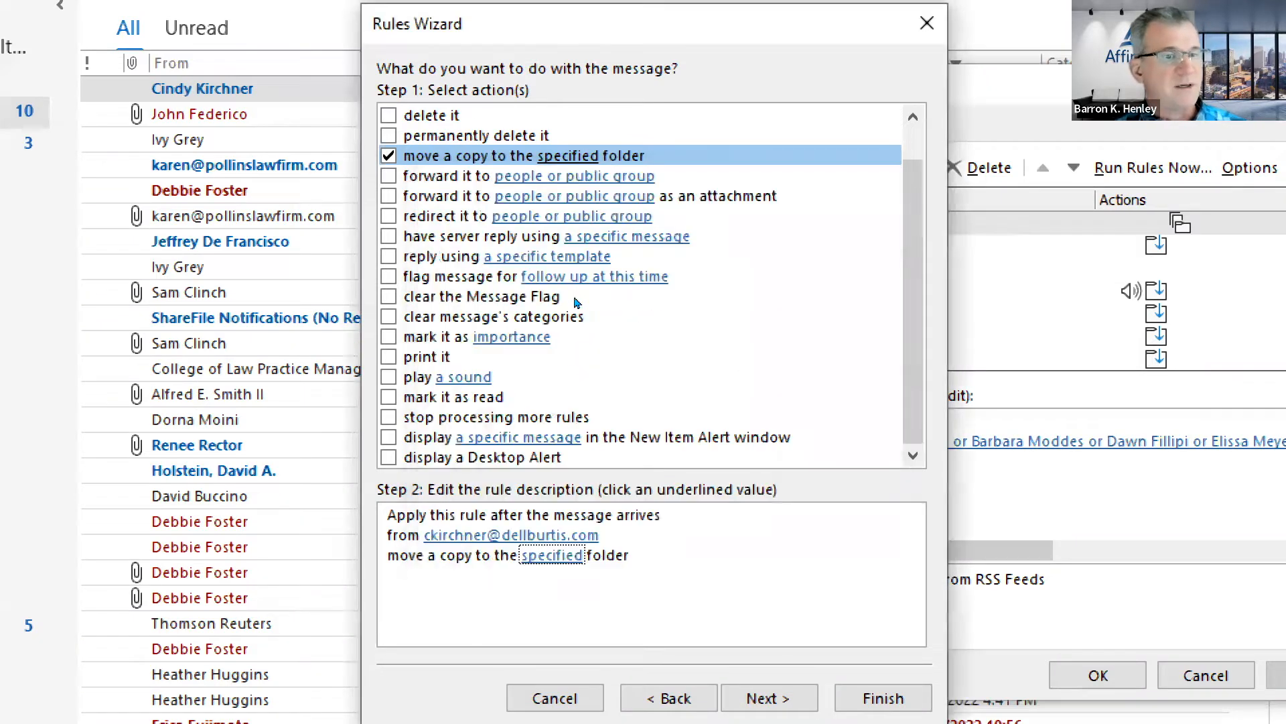
key(Return)
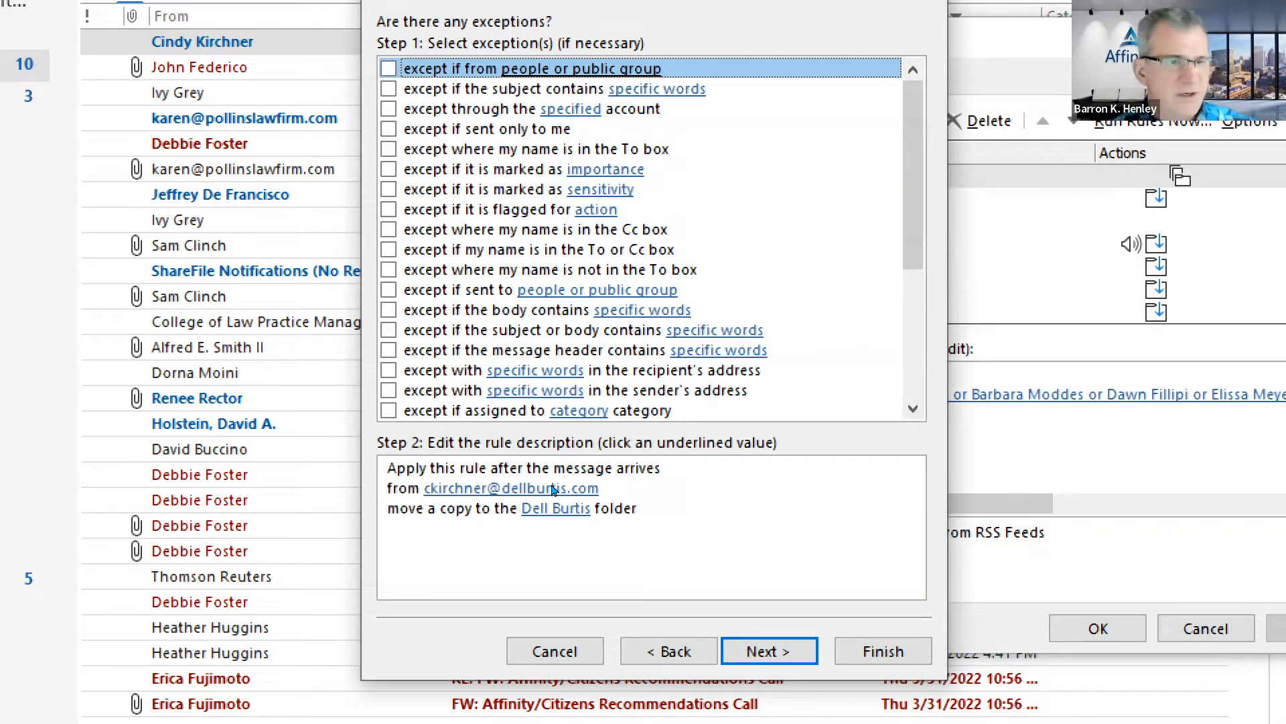
key(Return)
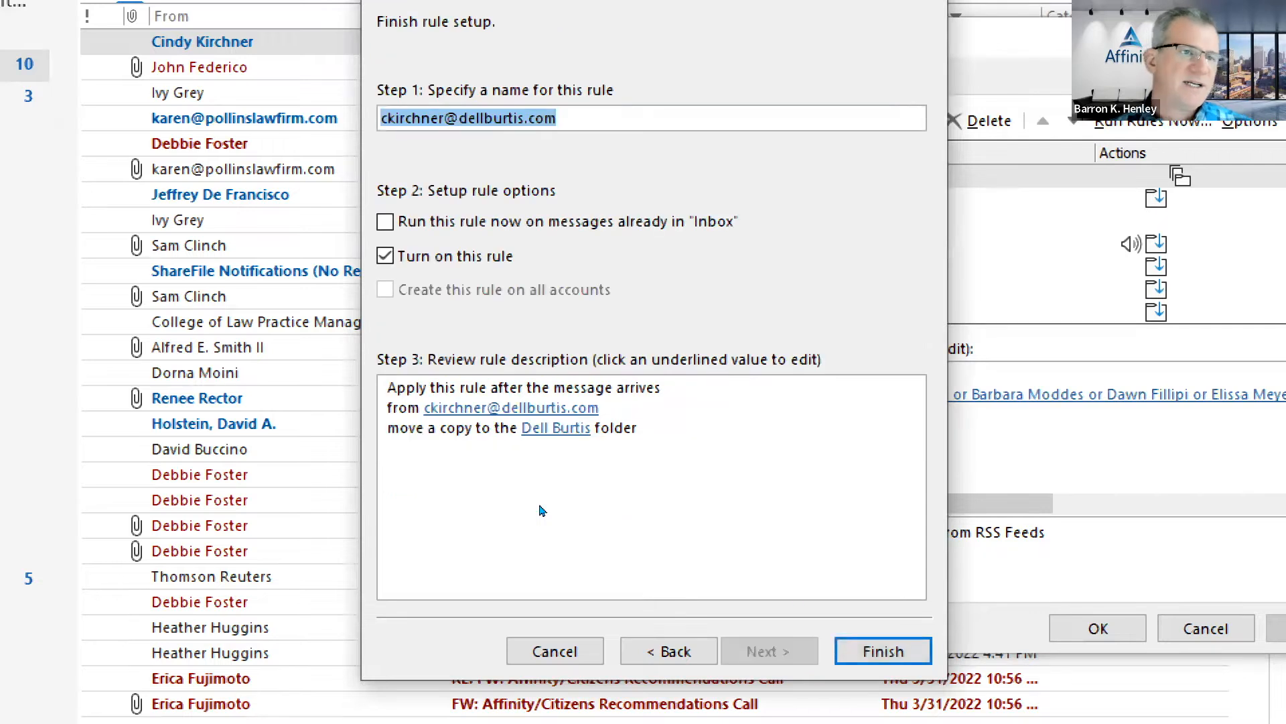
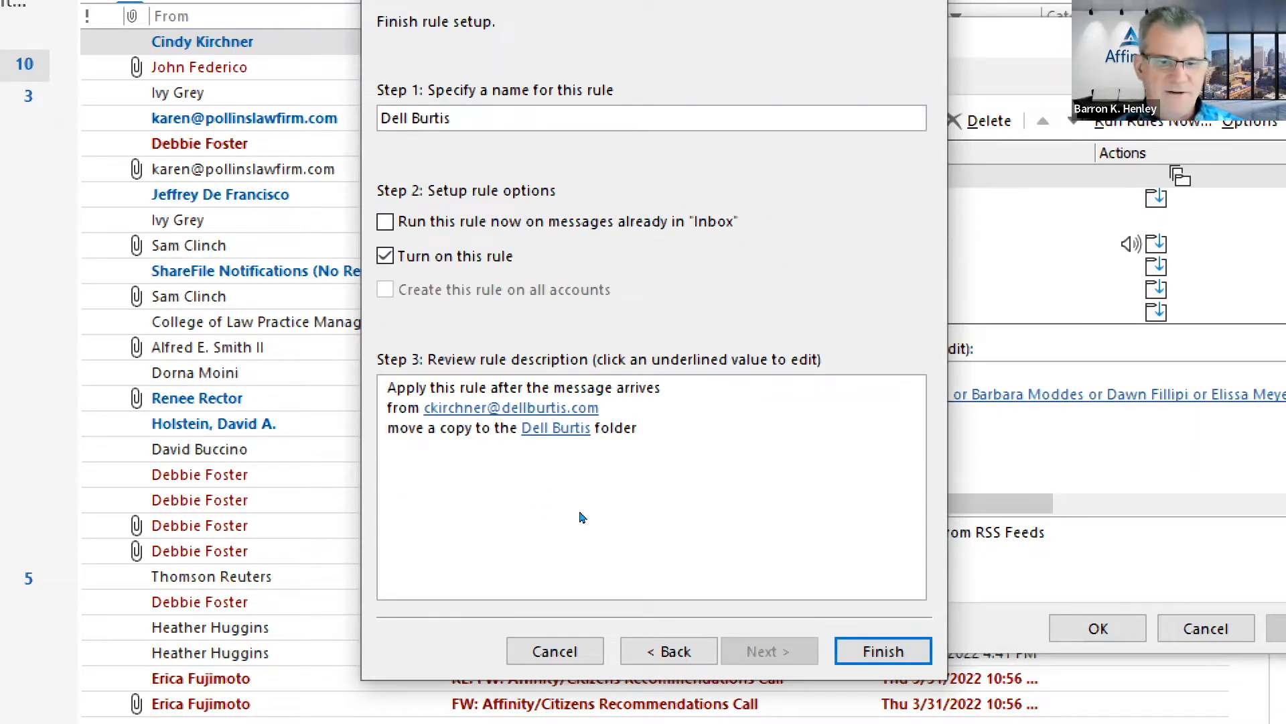
key(Return)
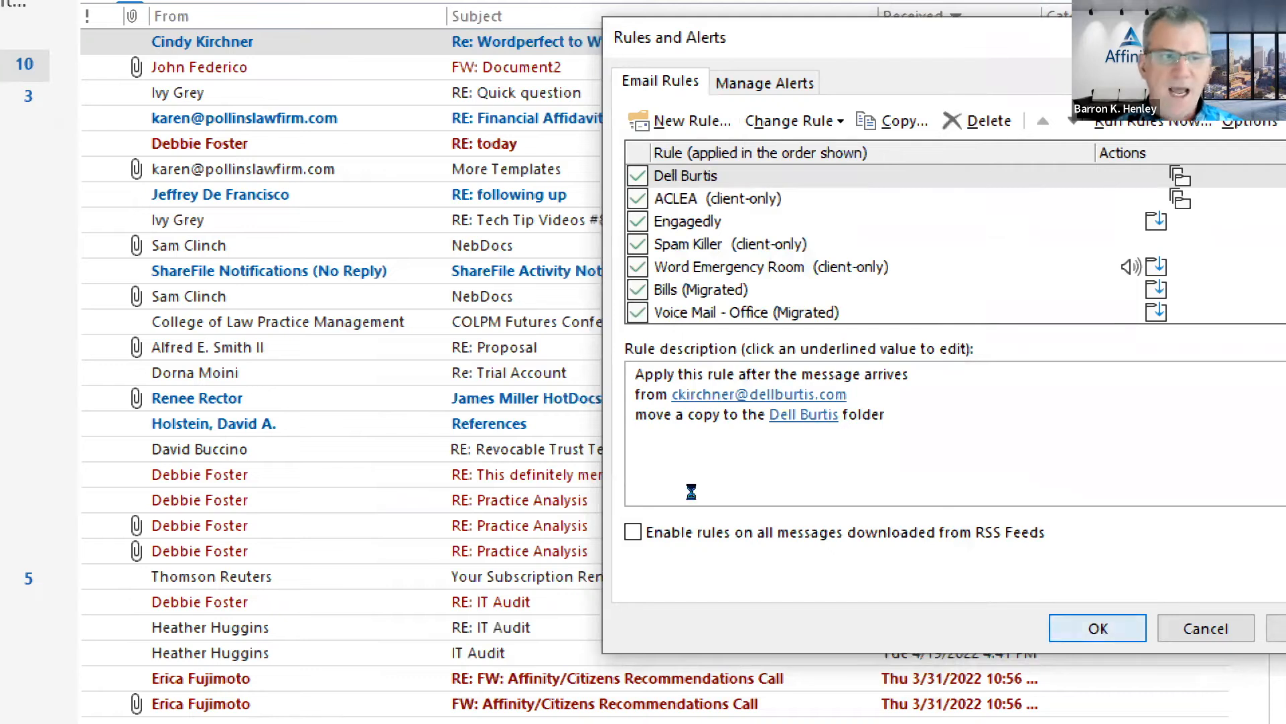
key(Return)
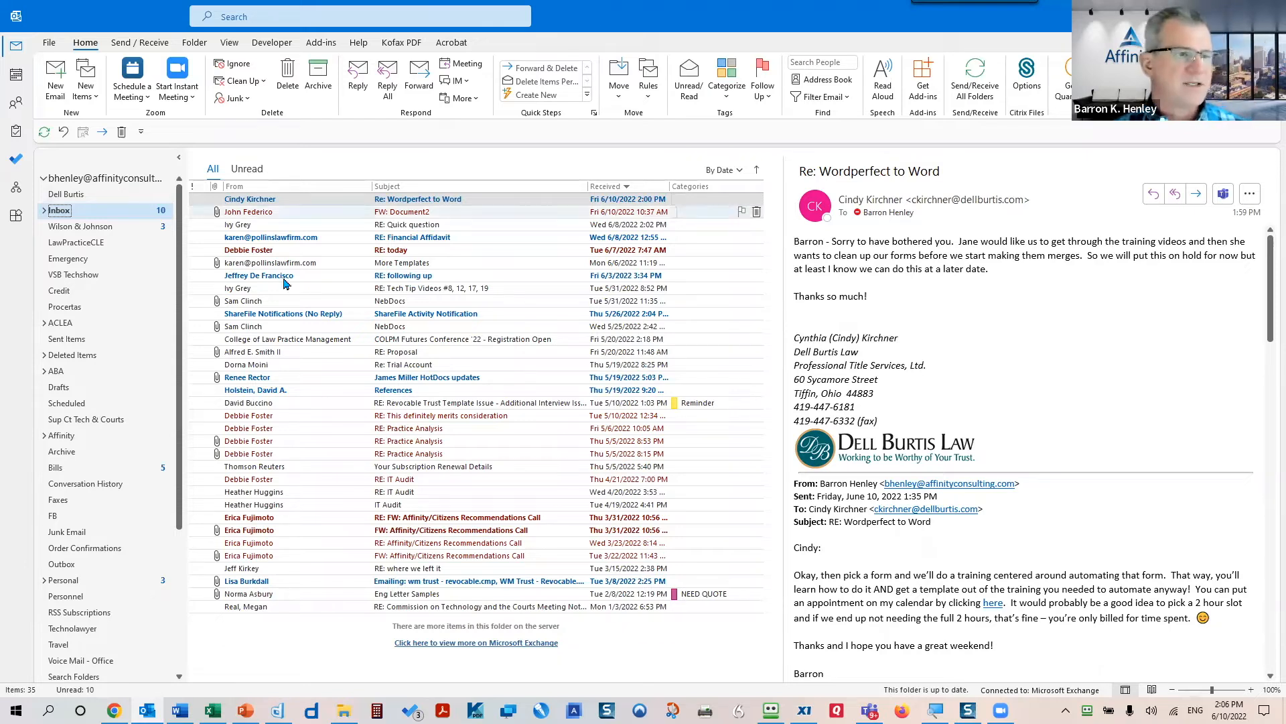
- Open the NebDocs message with its Word form-list attachment and drag its window into view
click(295, 303)
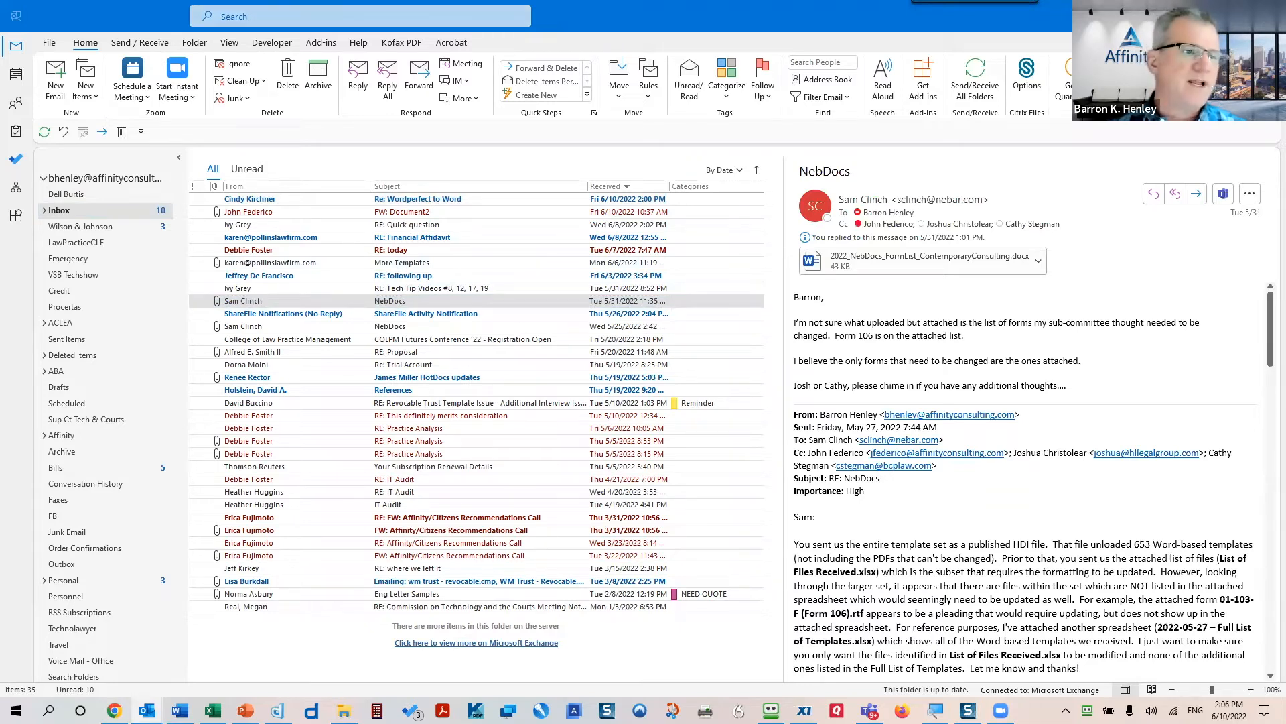
drag(0, 92, 308, 92)
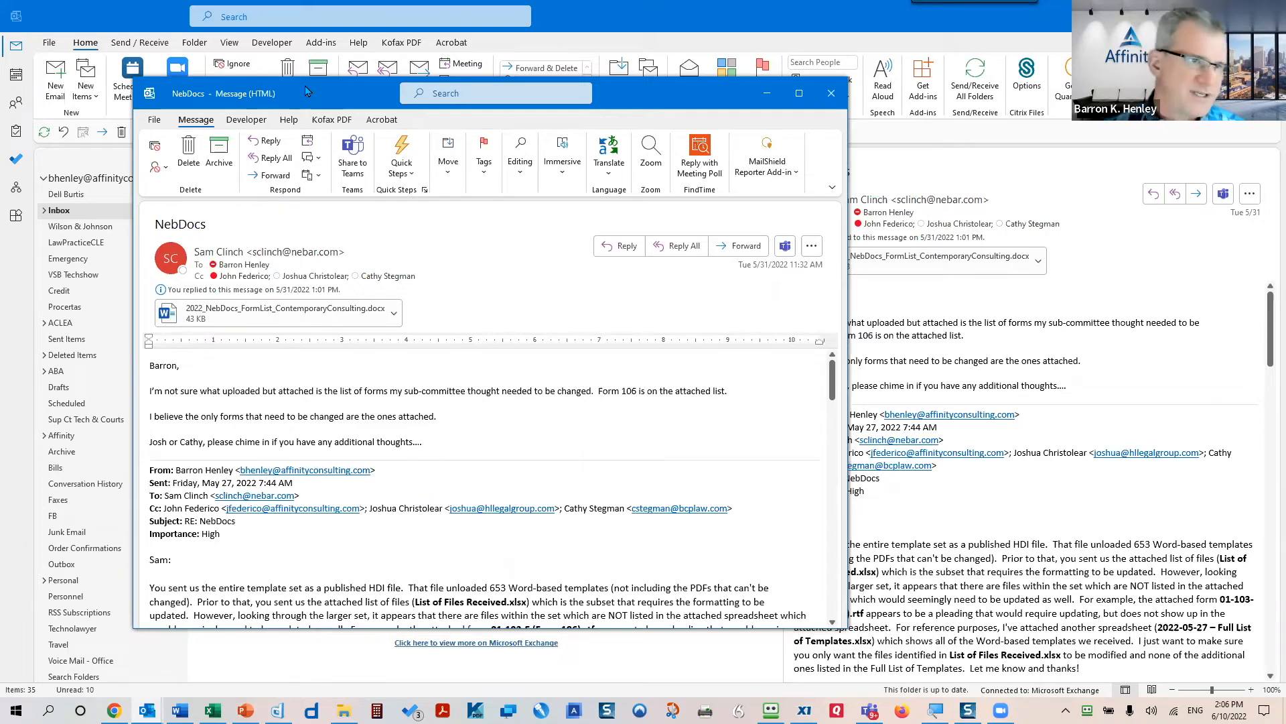
- Go to the message's File info page, then leave it to bring up Save As for NebDocs.msg
click(158, 126)
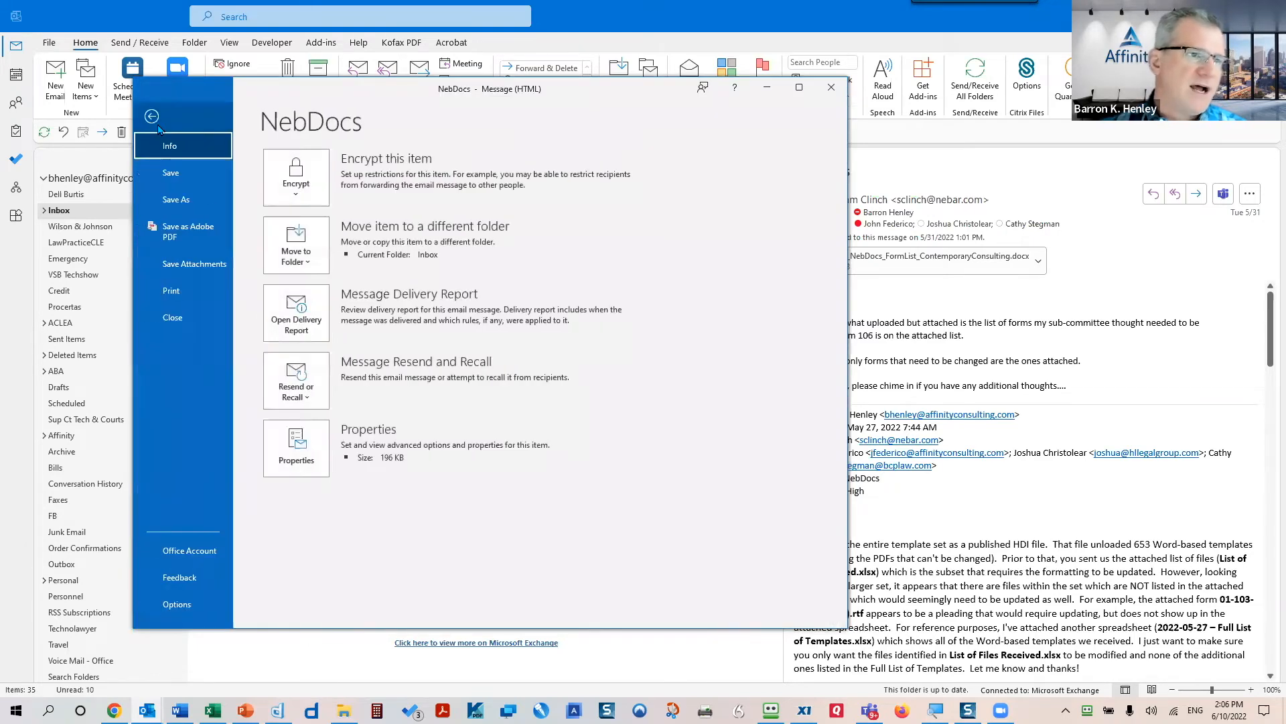
key(Escape)
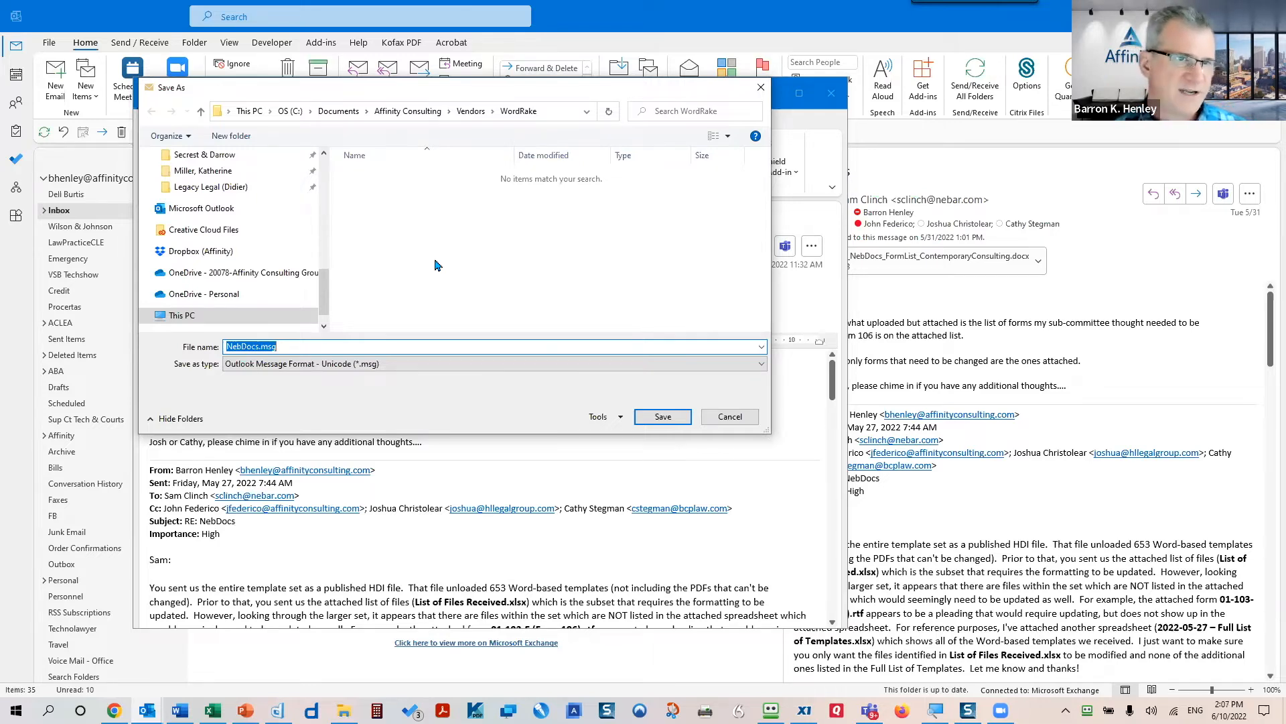
- Replace 'NebDocs' in the file name with 'Email from Sam', keeping the .msg extension
click(287, 346)
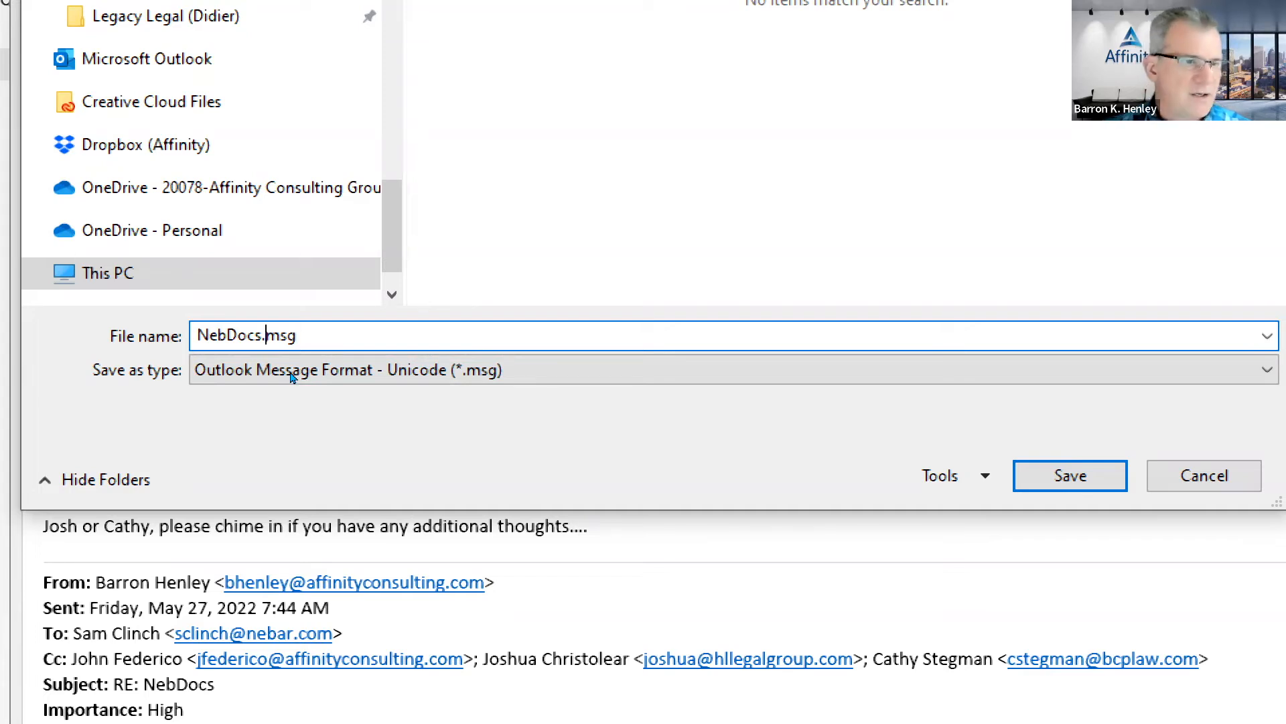
key(shift+Home)
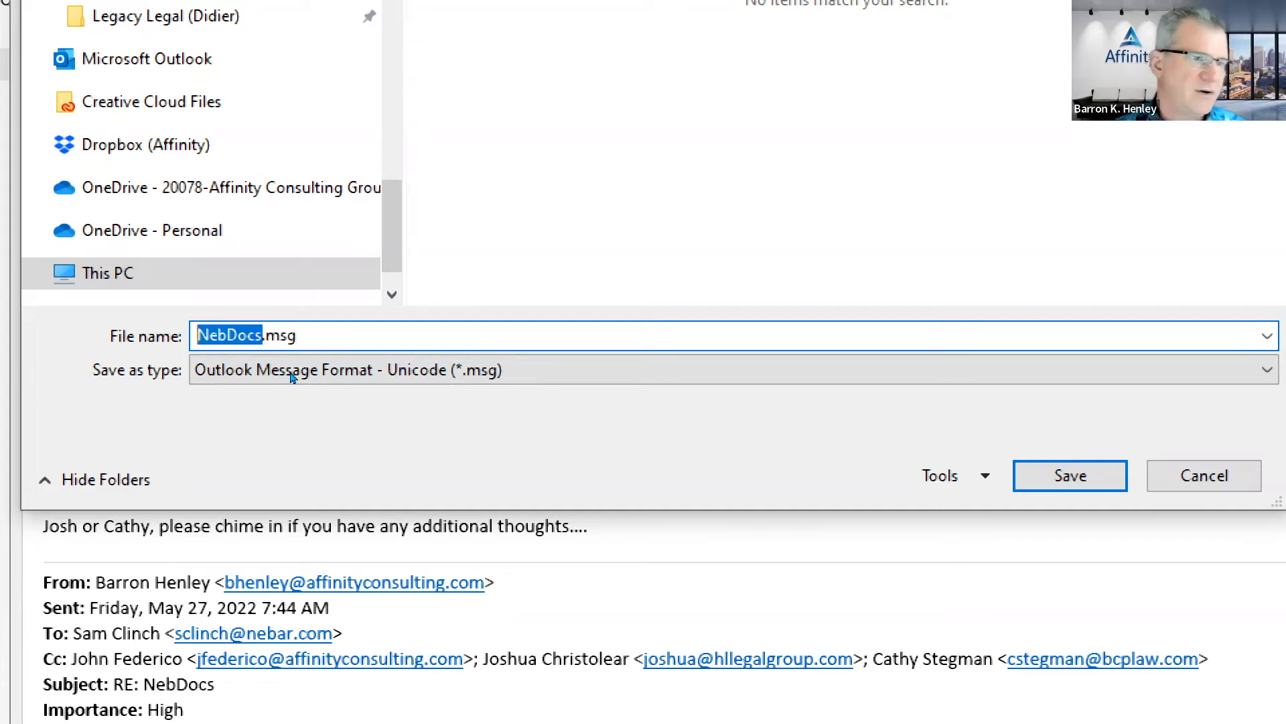
text(Email from Sam)
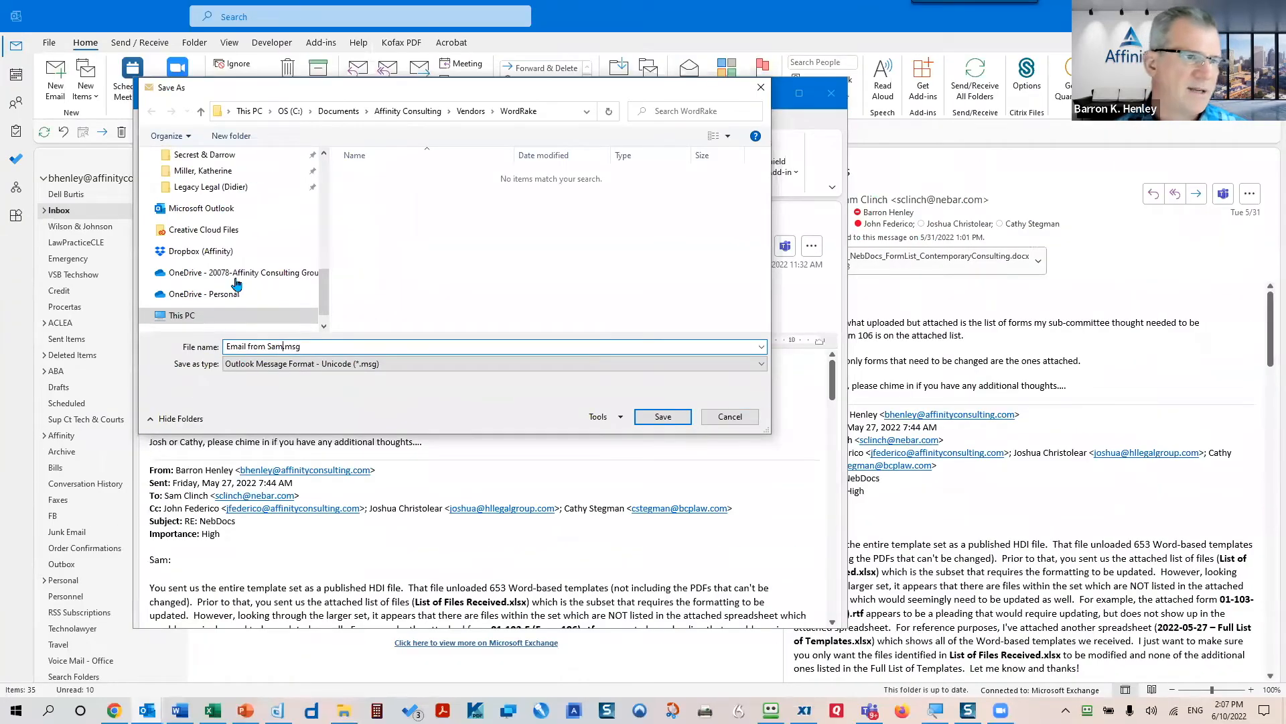
- Scroll the Save As folder list up to Desktop, then close the save window without saving
scroll(234, 285, up, 3)
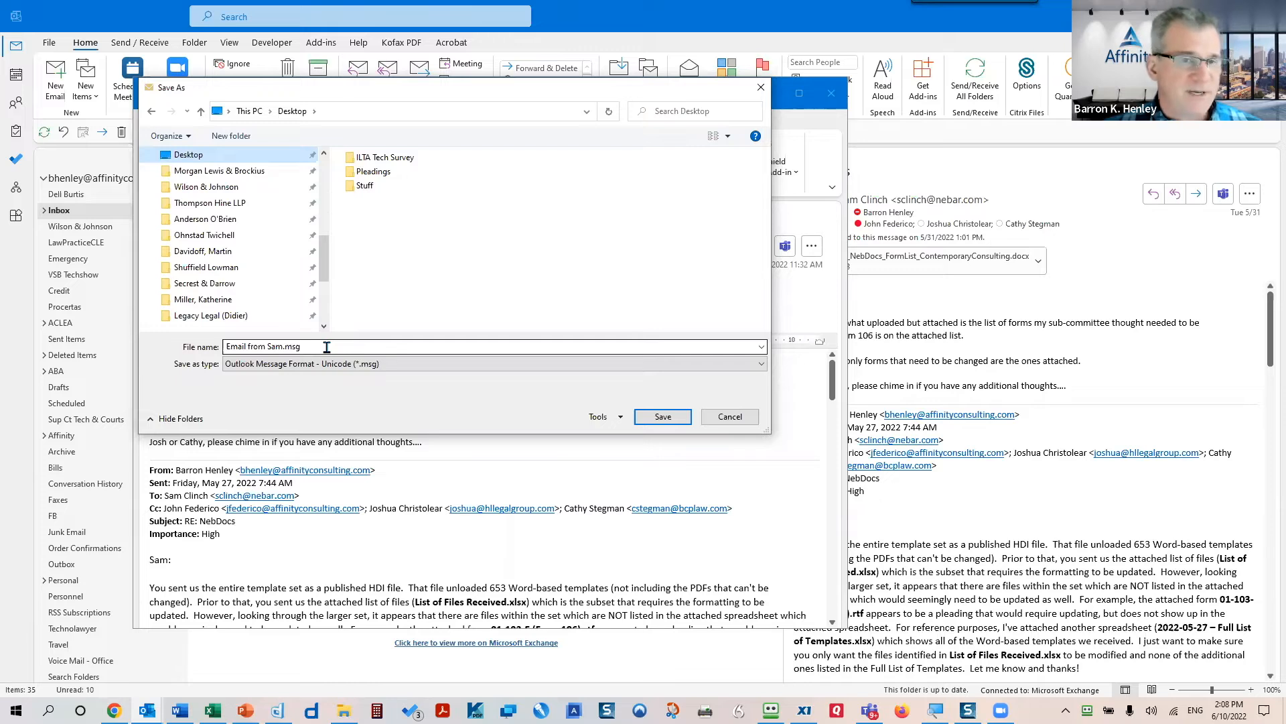
click(736, 418)
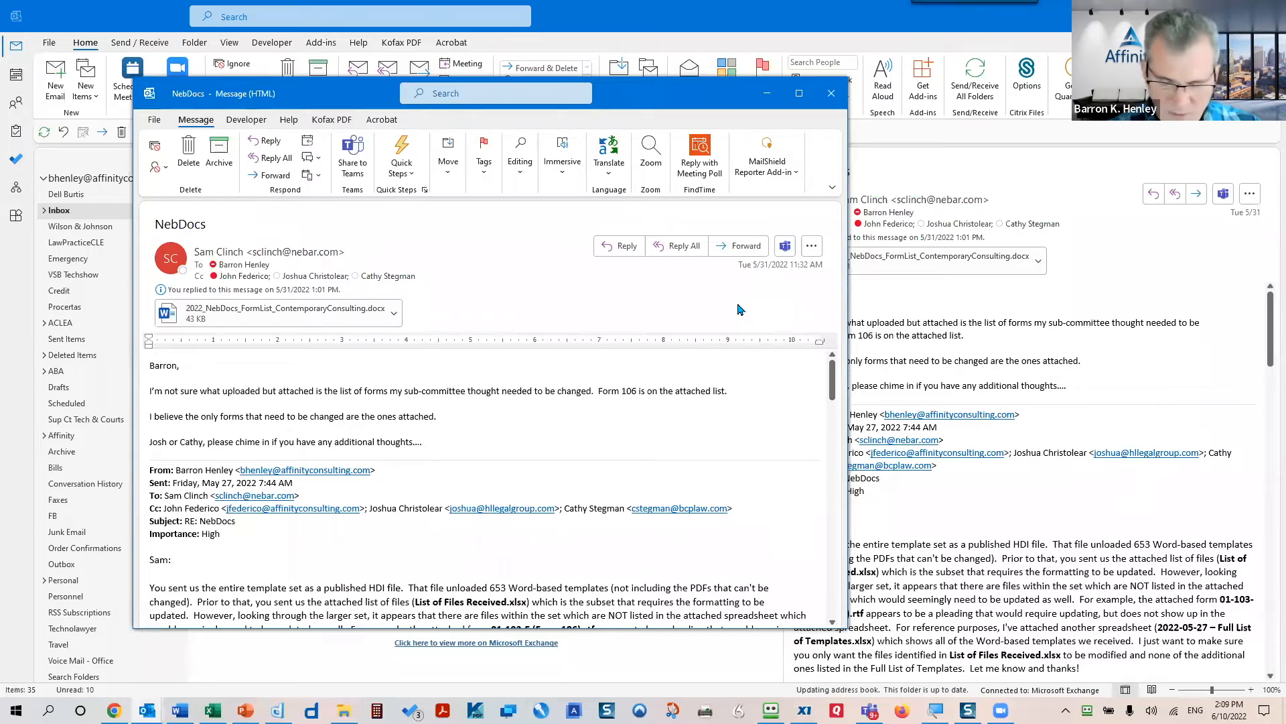
- Print the message to the Adobe PDF printer as Desktop\Memo Style.pdf, replacing the existing file
key(ctrl+p)
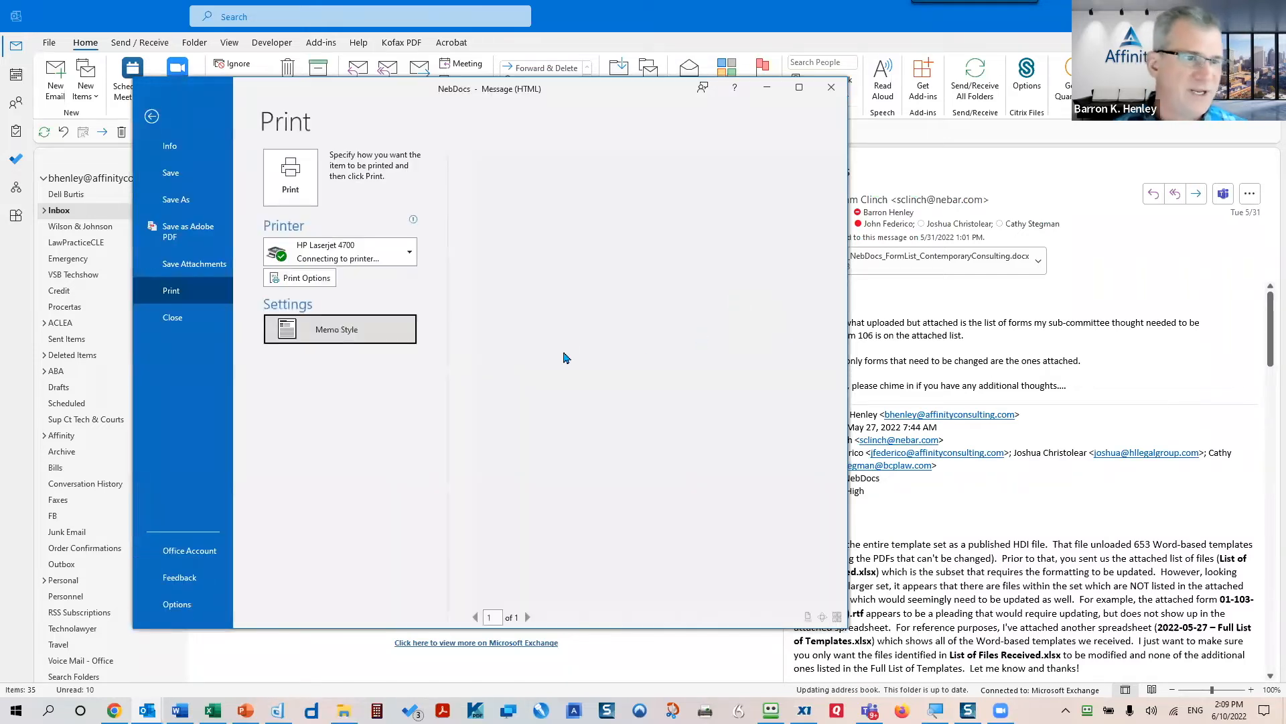
click(391, 257)
click(467, 297)
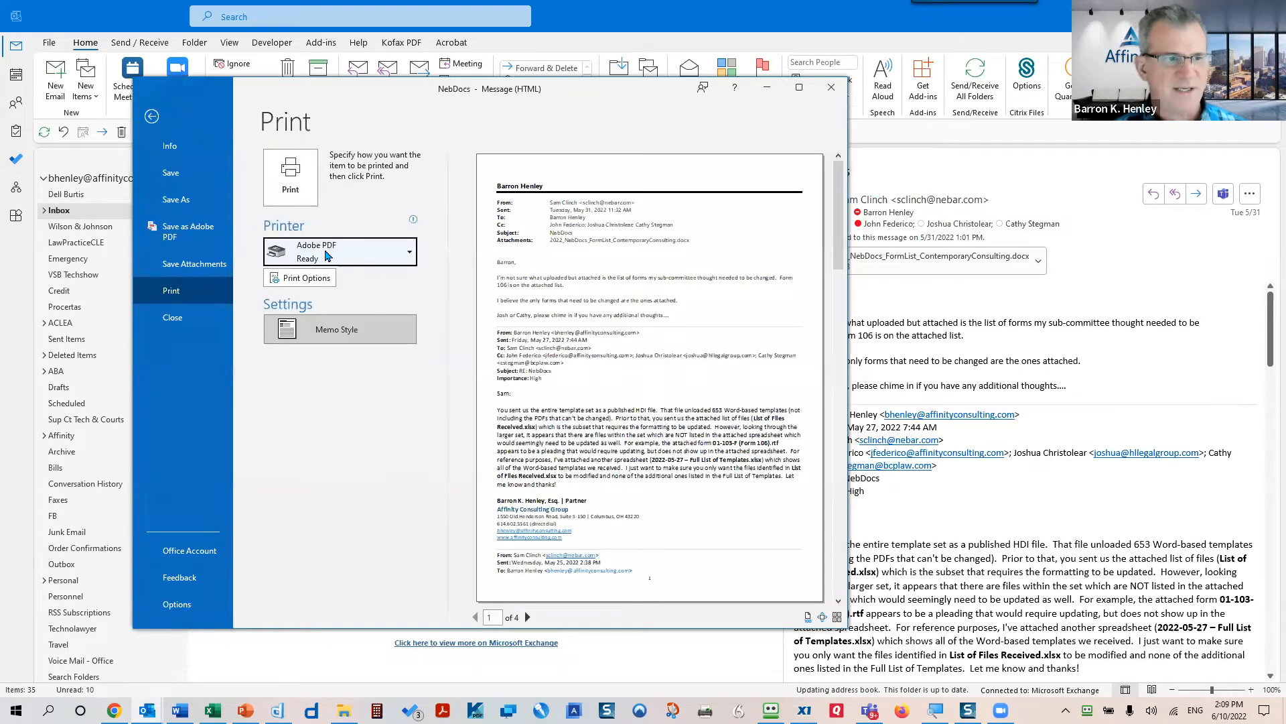
click(290, 176)
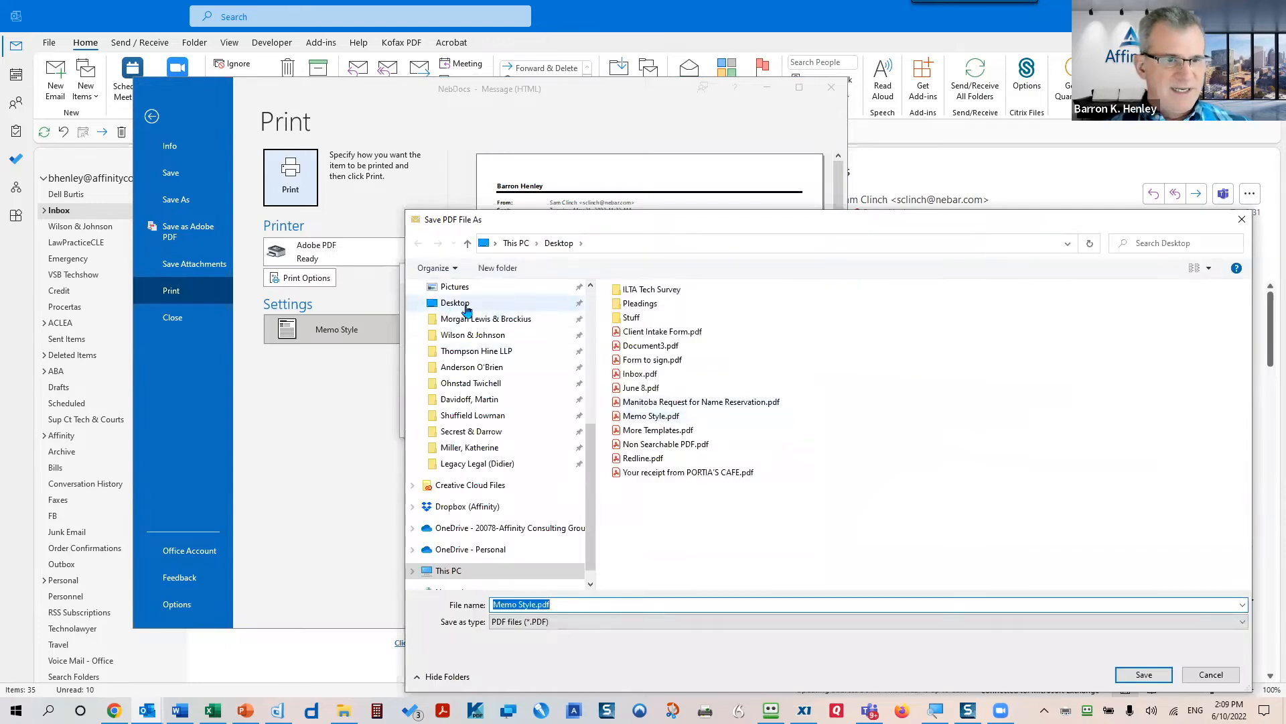
click(462, 306)
click(1145, 674)
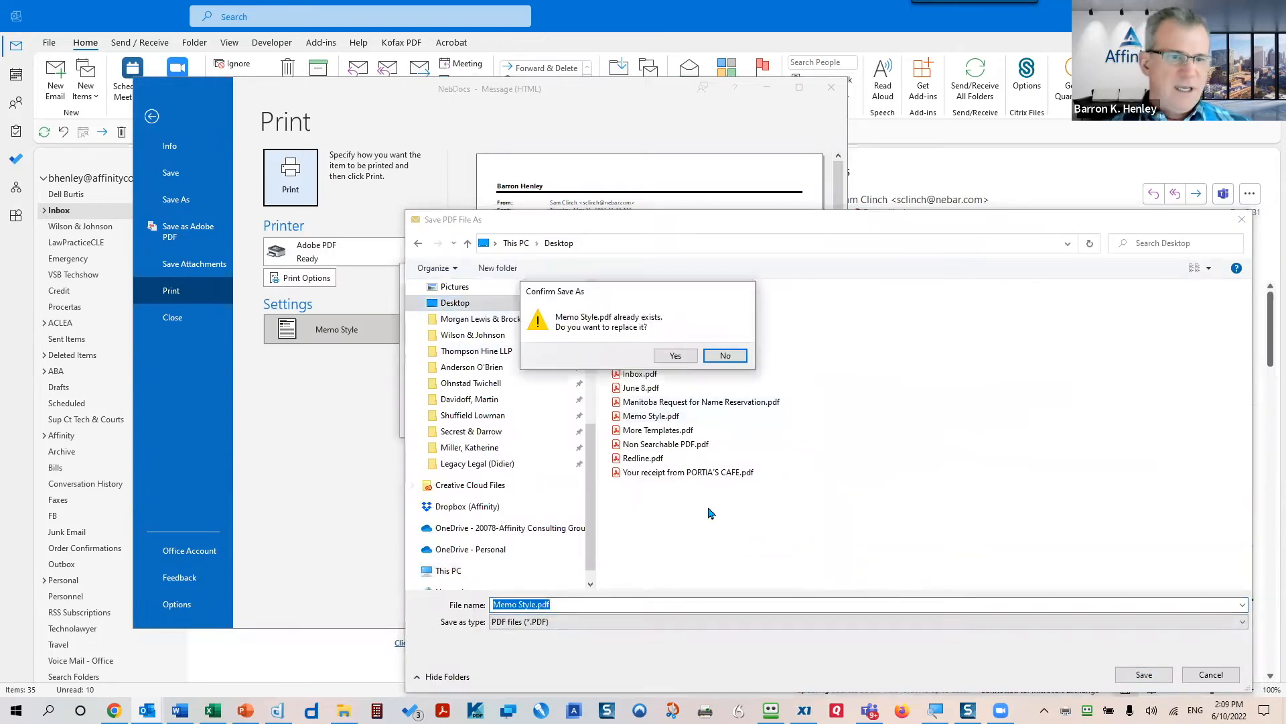
click(674, 357)
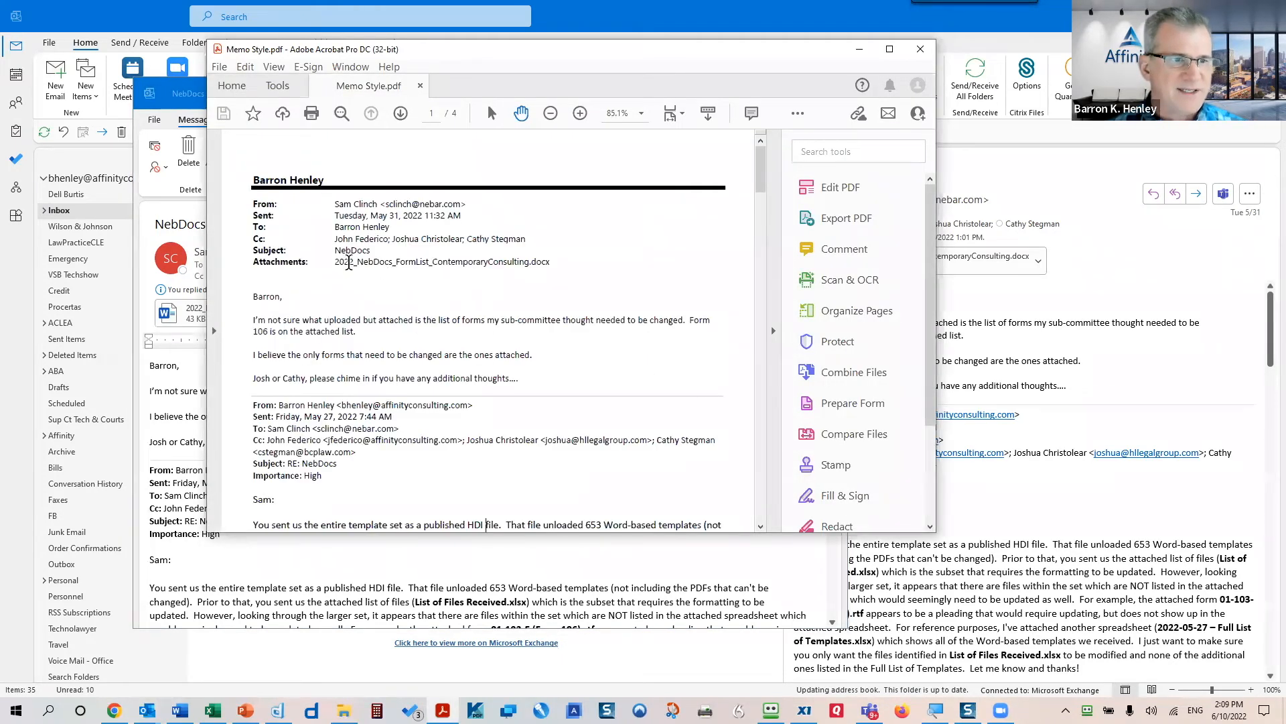
- Select the attachment file name text in Memo Style.pdf, deselect it, and minimize Acrobat
drag(338, 261, 558, 267)
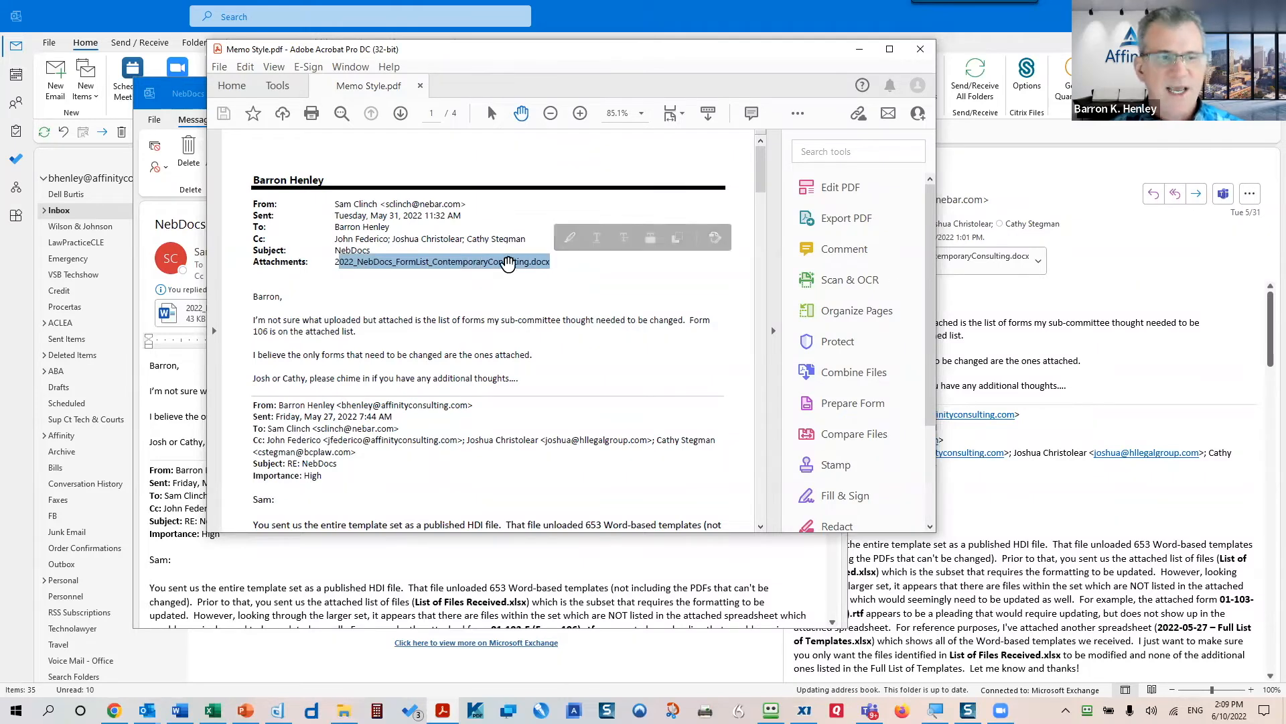
click(513, 261)
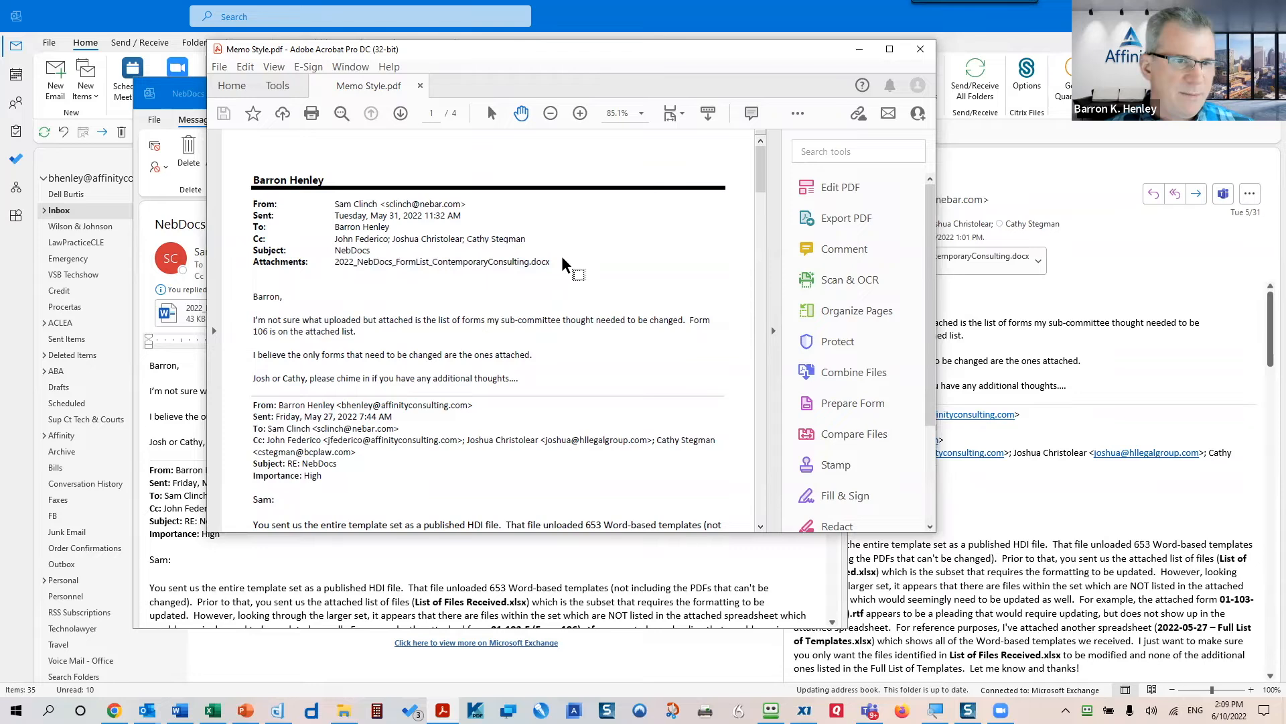
drag(554, 262, 298, 260)
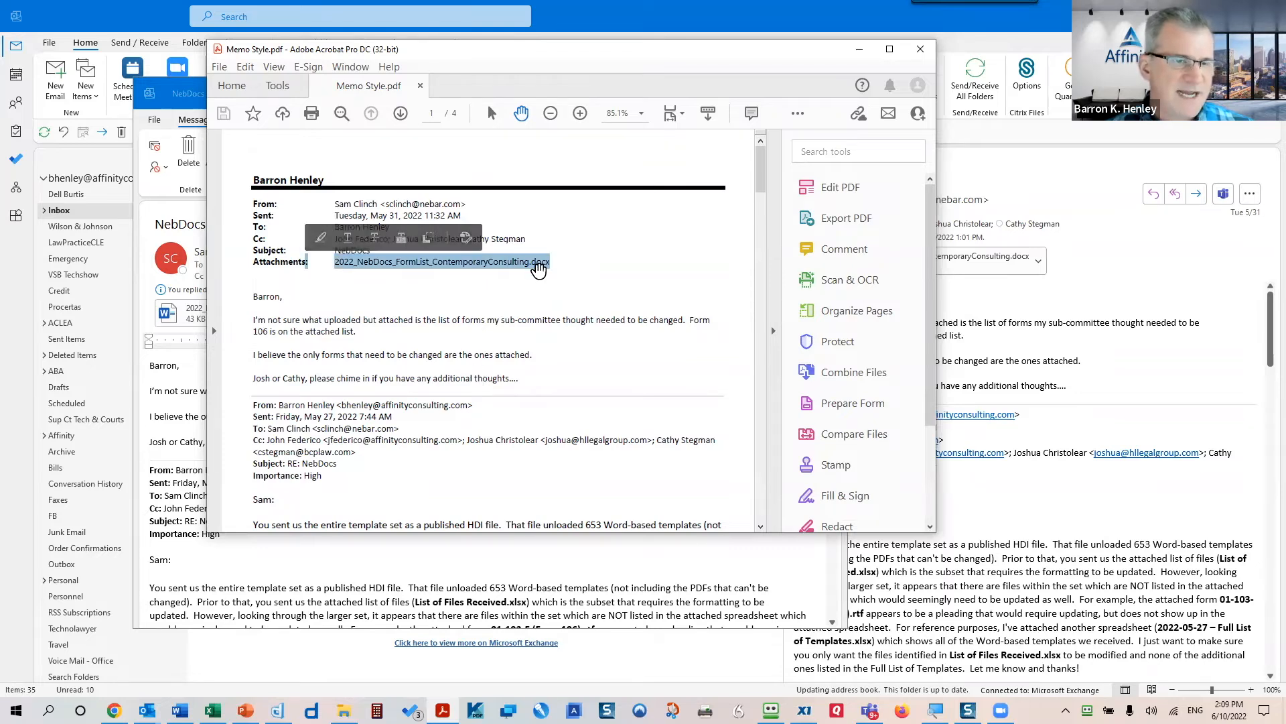
click(602, 318)
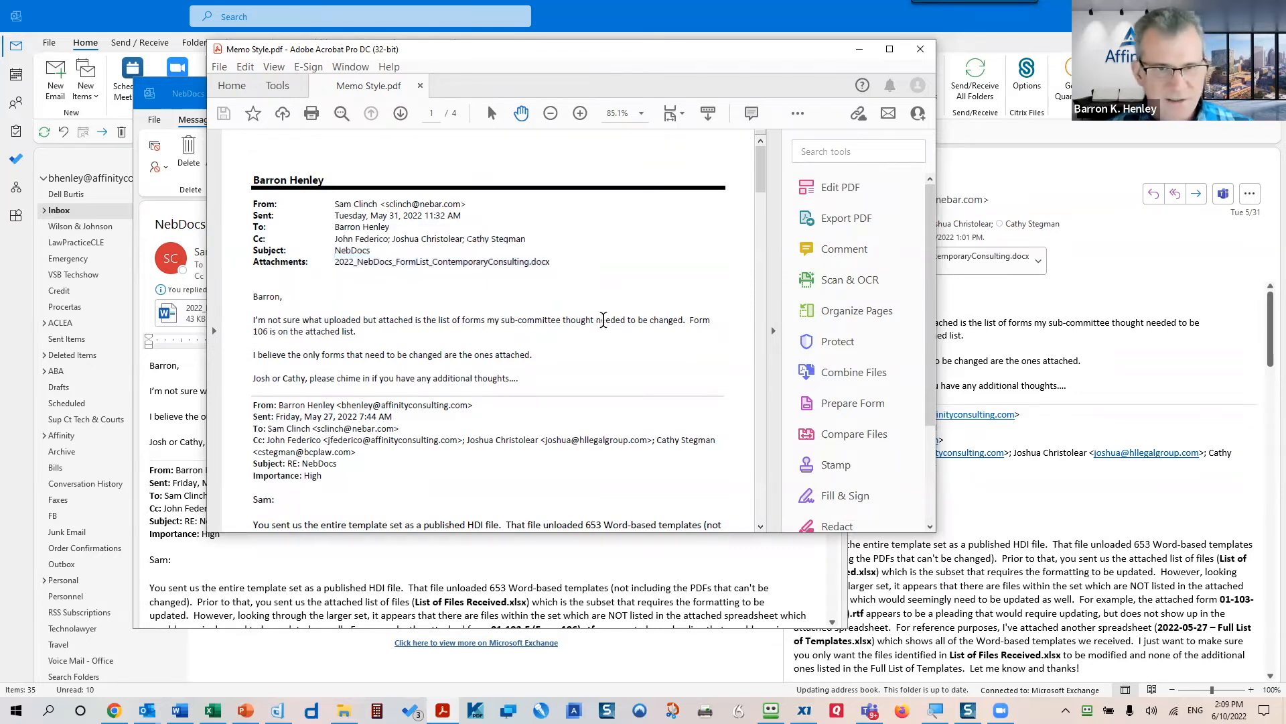
click(859, 50)
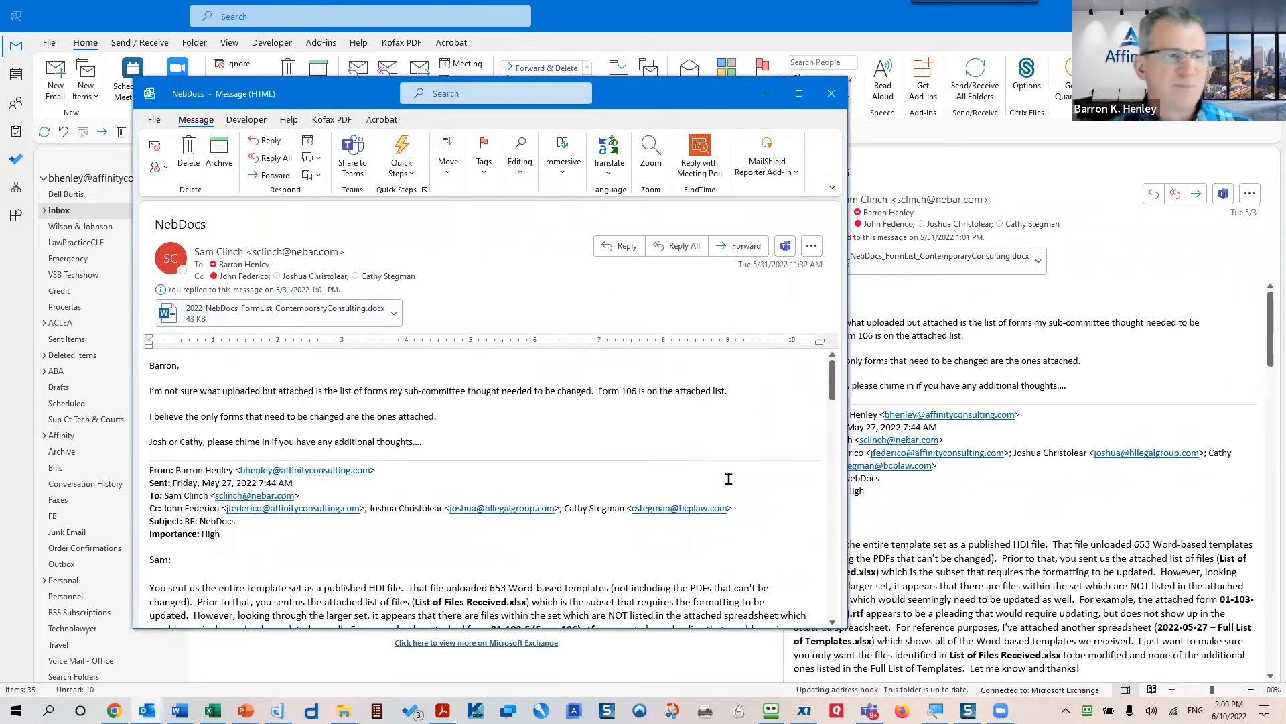
- Convert the NebDocs message with Acrobat and save it as NebDocs.pdf on the Desktop
click(381, 119)
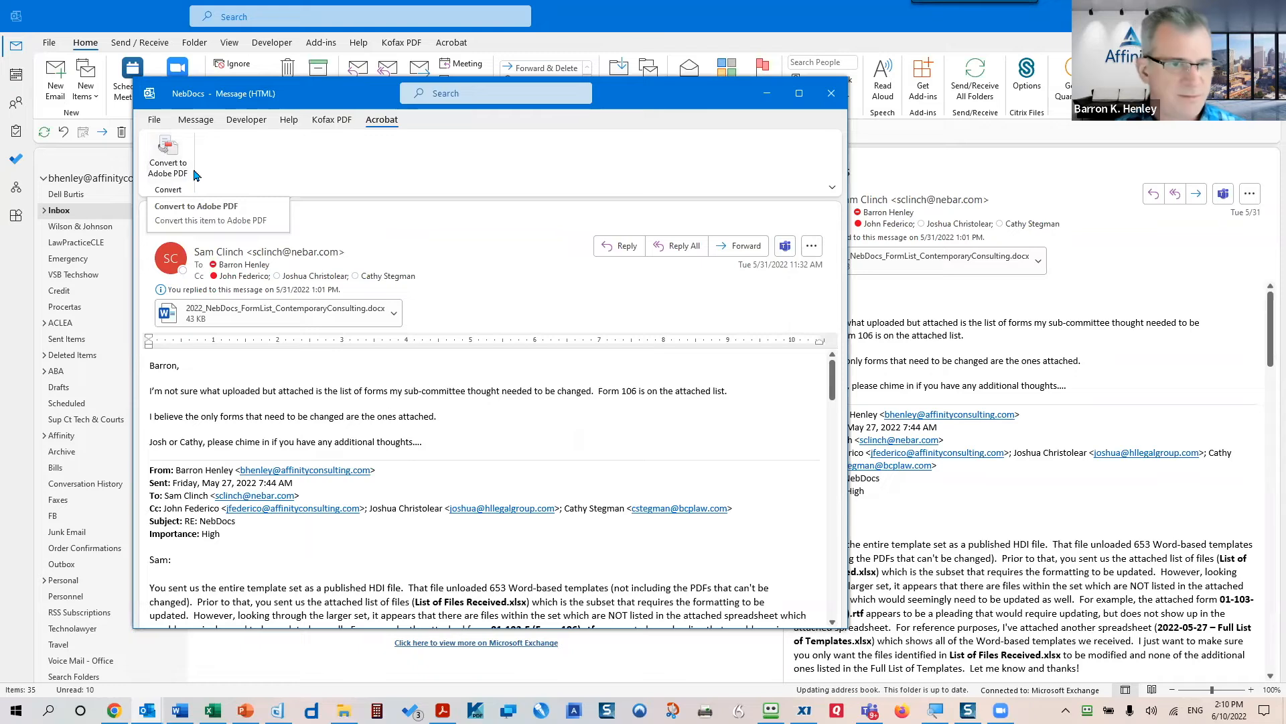
click(168, 161)
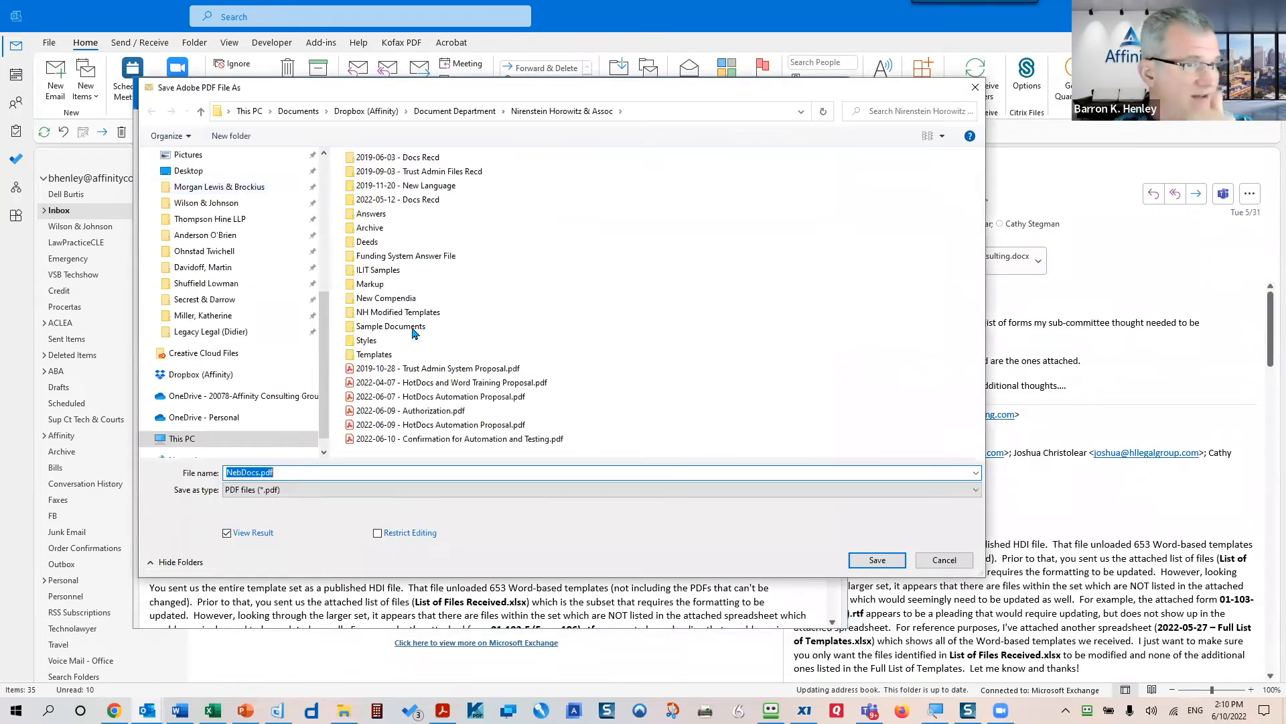
click(176, 169)
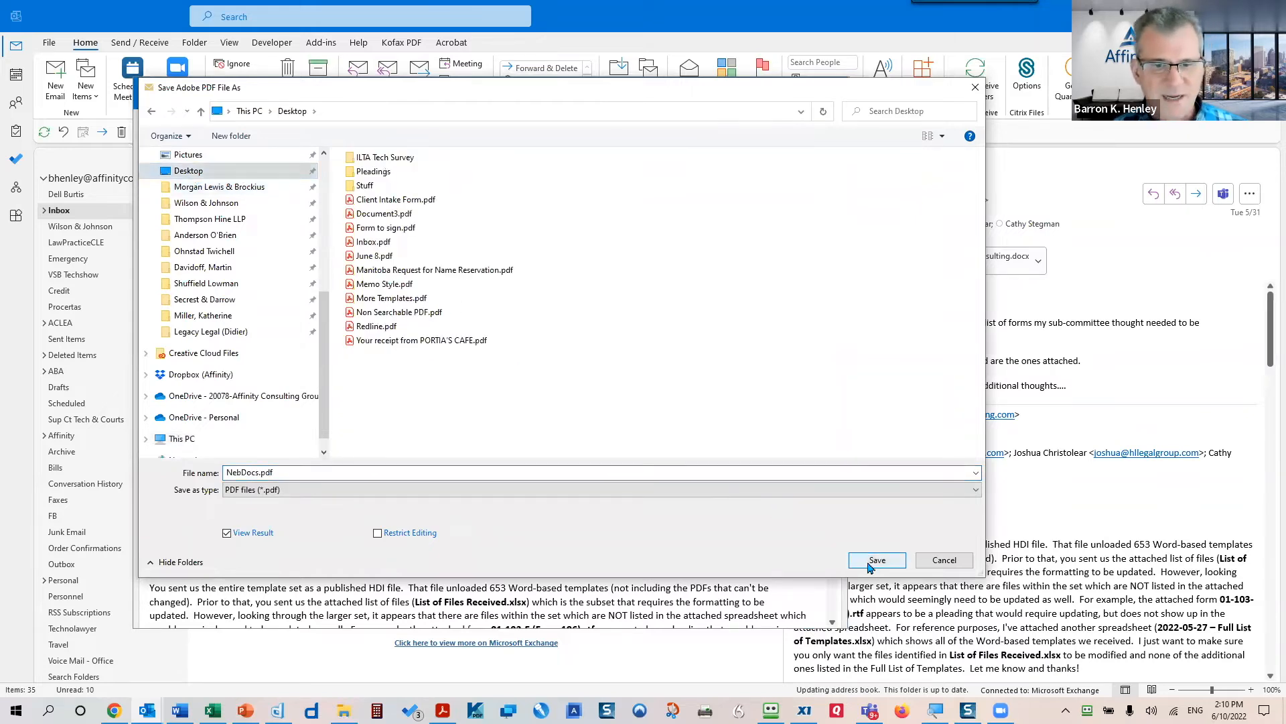
click(864, 558)
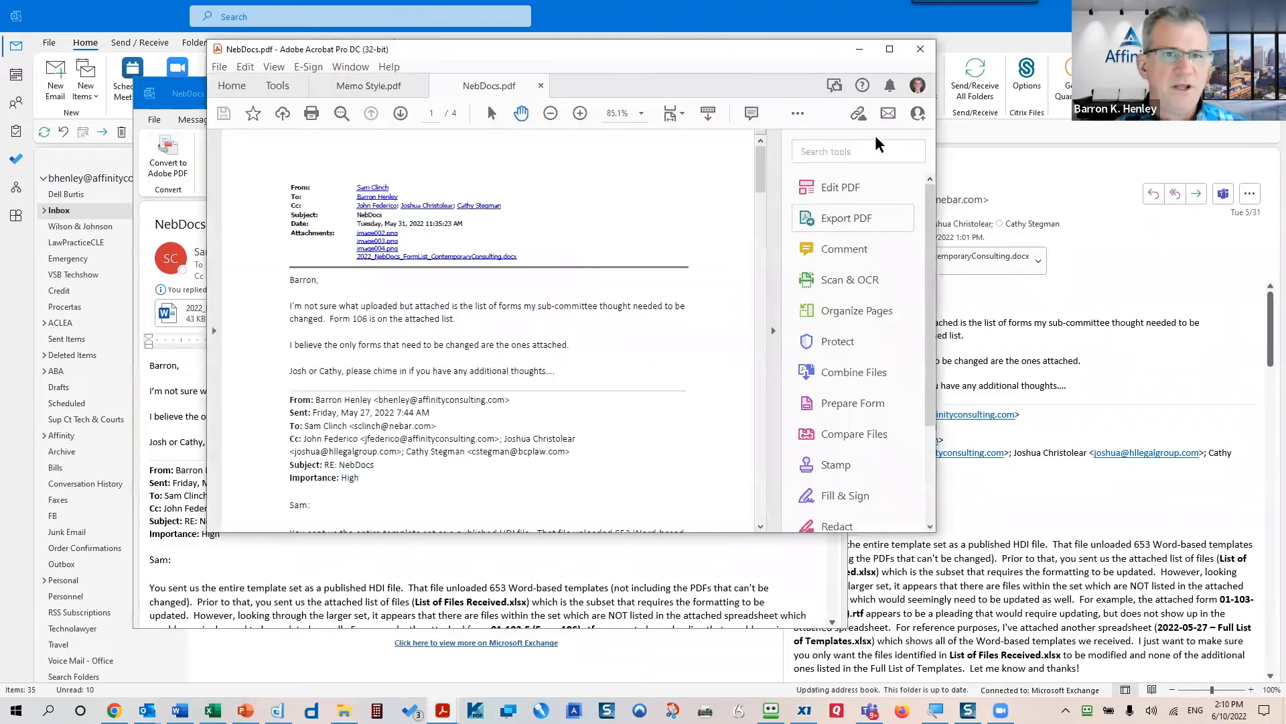
- Maximize NebDocs.pdf in Acrobat and open its attached Word form-list document
click(889, 49)
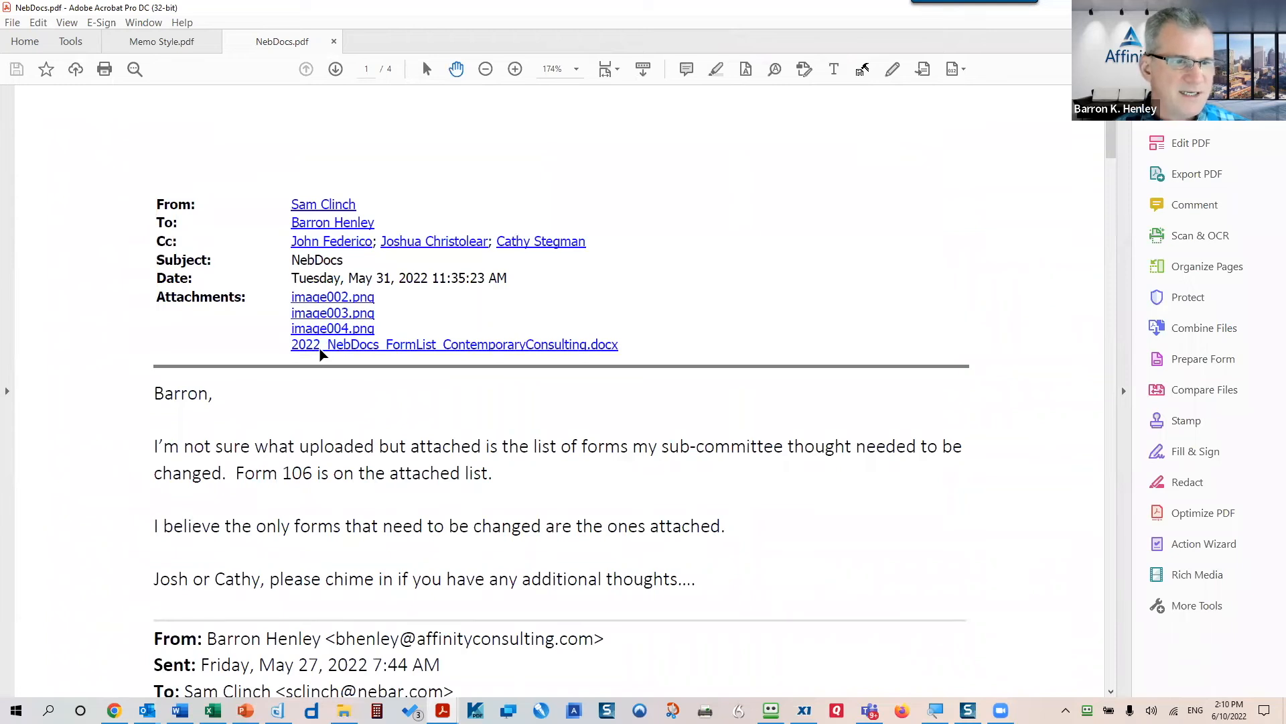
click(437, 350)
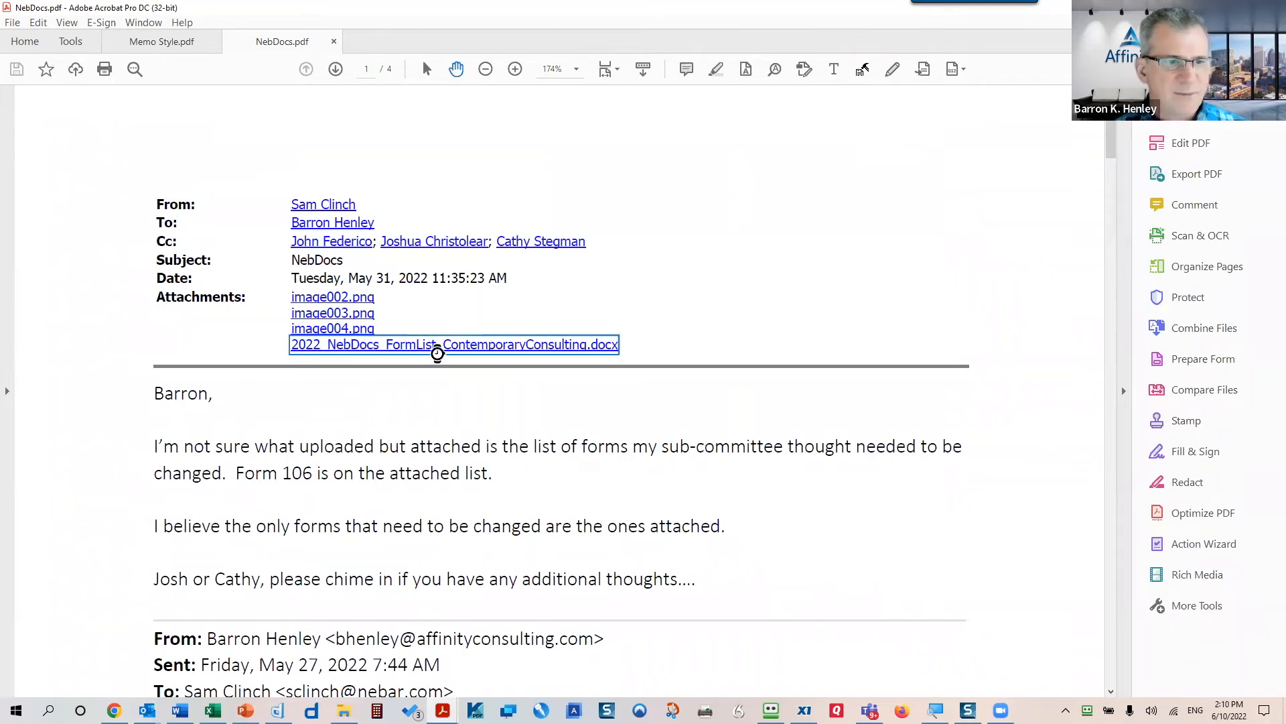
click(737, 389)
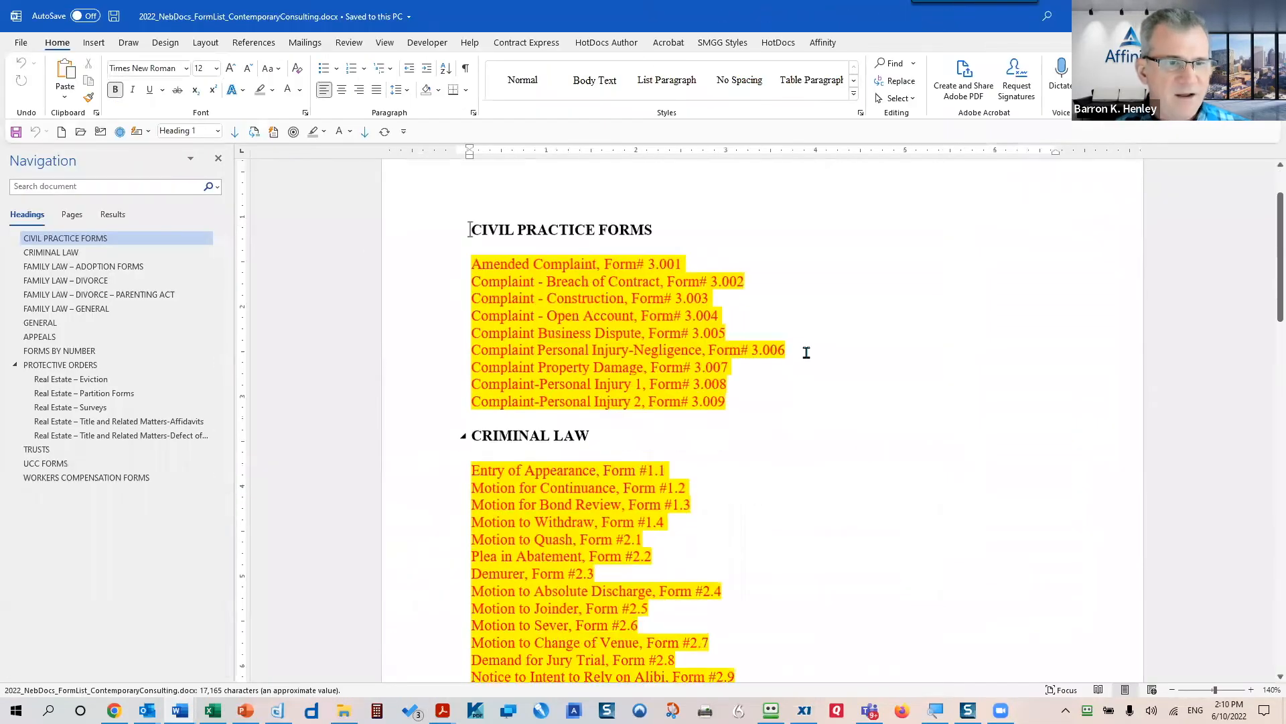
- Scroll through the Civil Practice Forms list in Word, then switch back to NebDocs.pdf in Acrobat
scroll(822, 367, down, 5)
scroll(822, 367, down, 15)
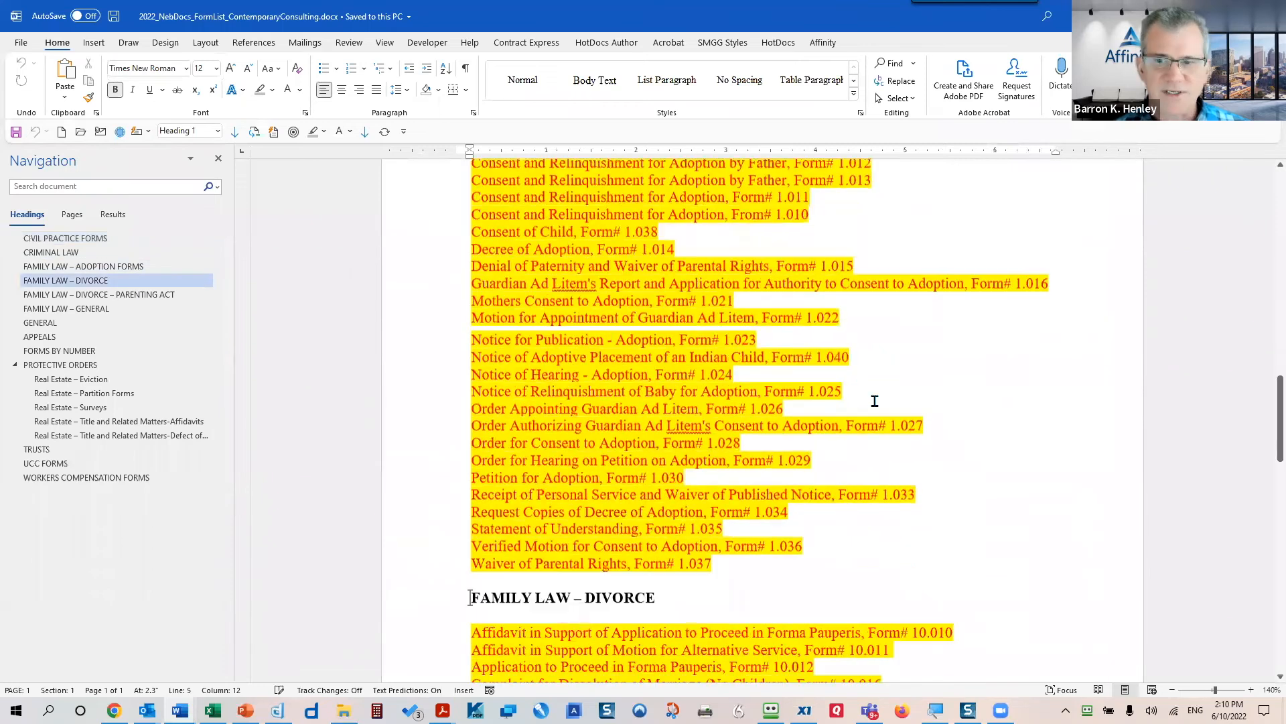
scroll(885, 394, down, 12)
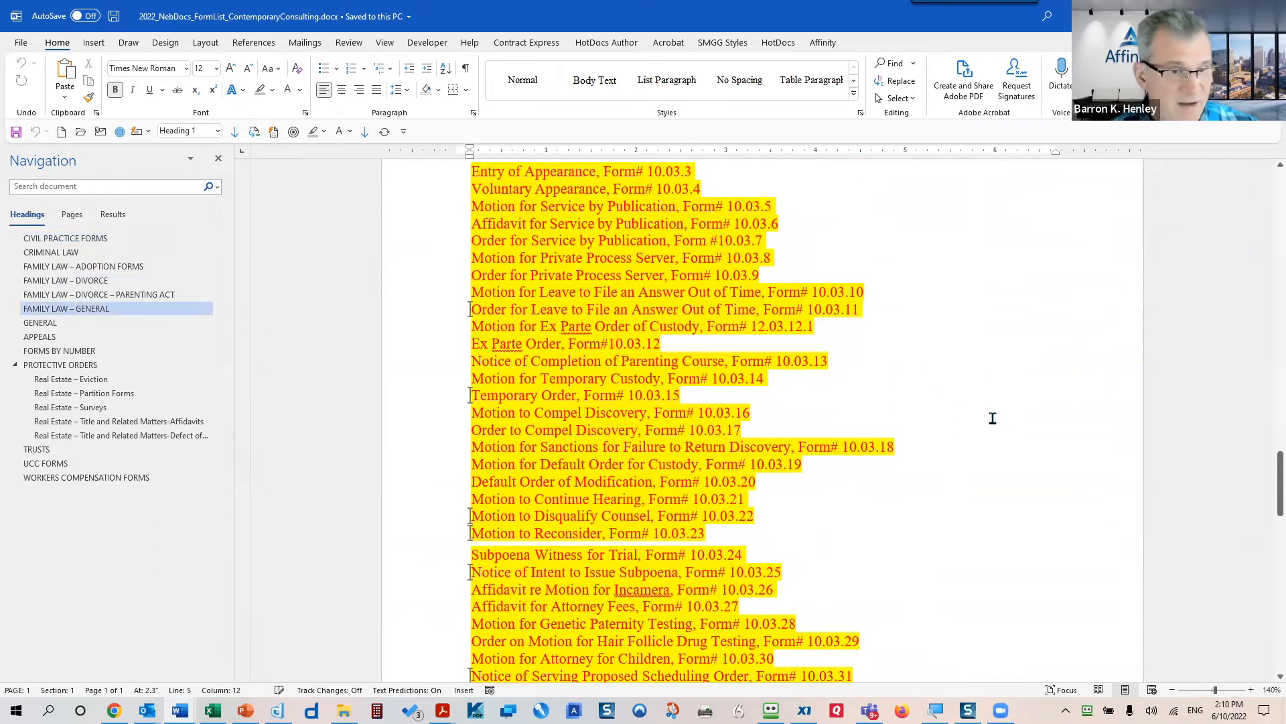
key(alt+Tab)
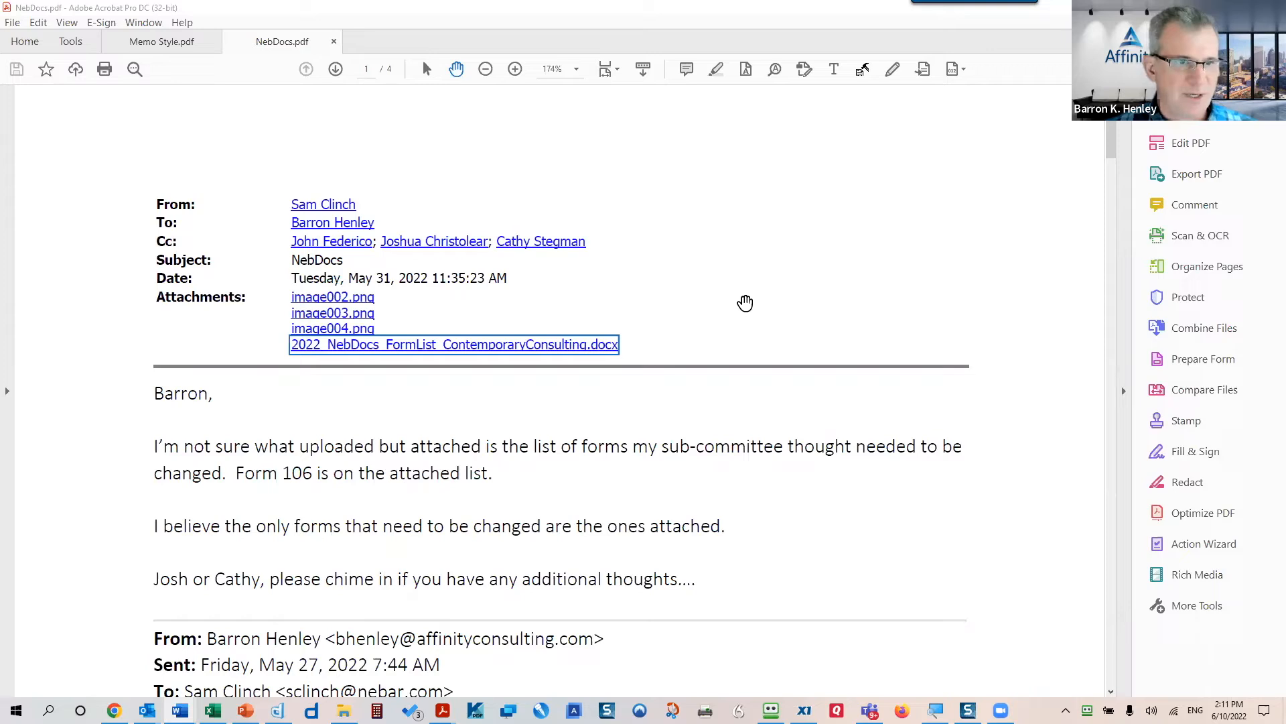
- Minimize Acrobat to bring the NebDocs message window back into view
click(1210, 7)
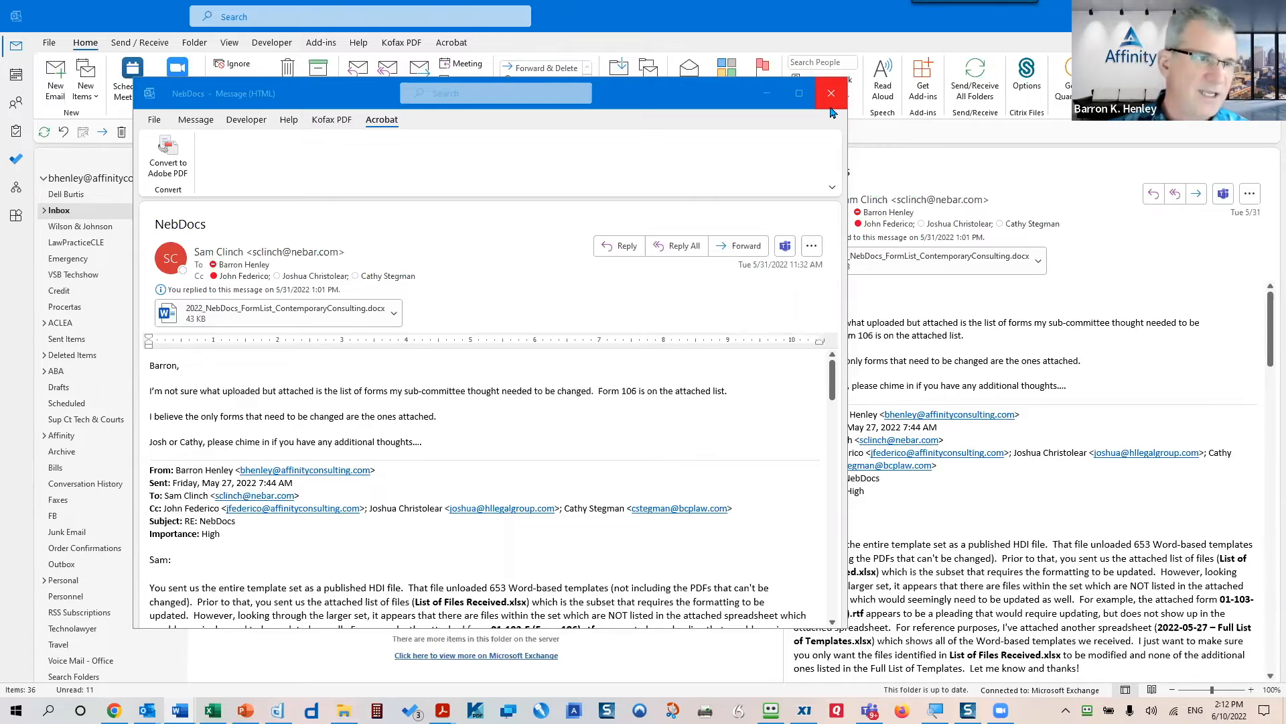
- Close the NebDocs message window and look over the Acrobat folder and selected-message conversion options
click(828, 106)
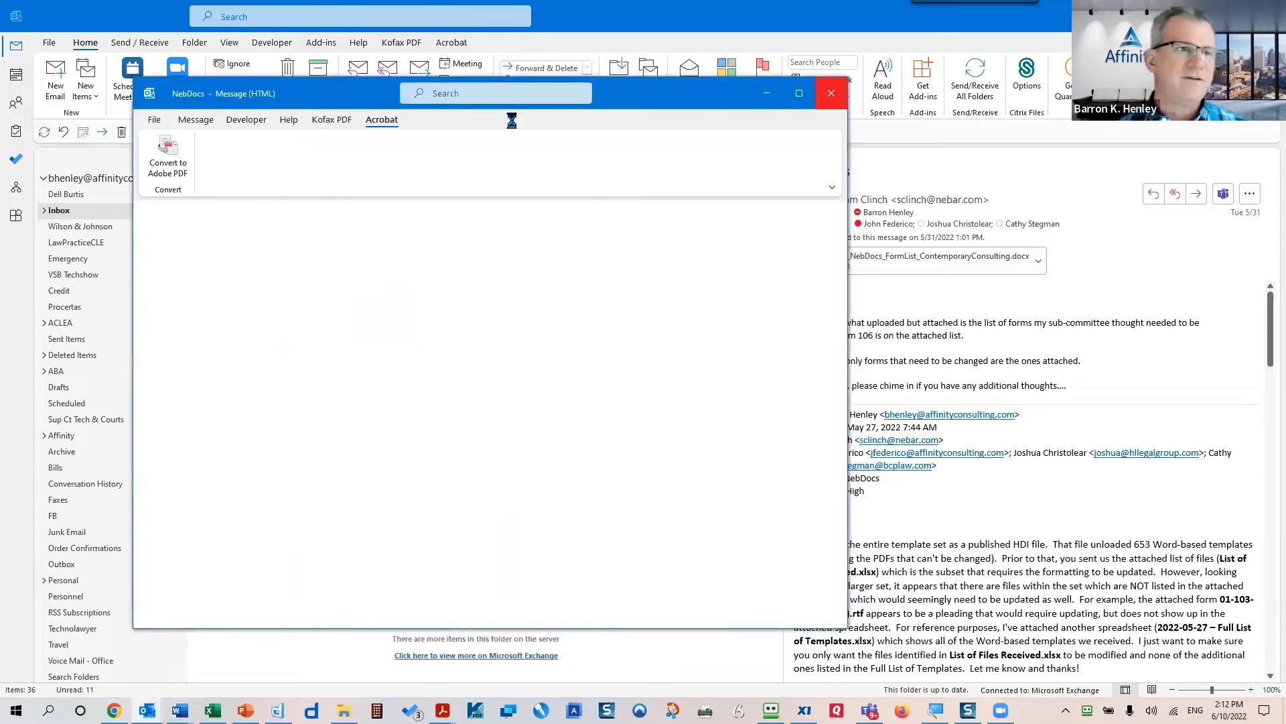
click(453, 47)
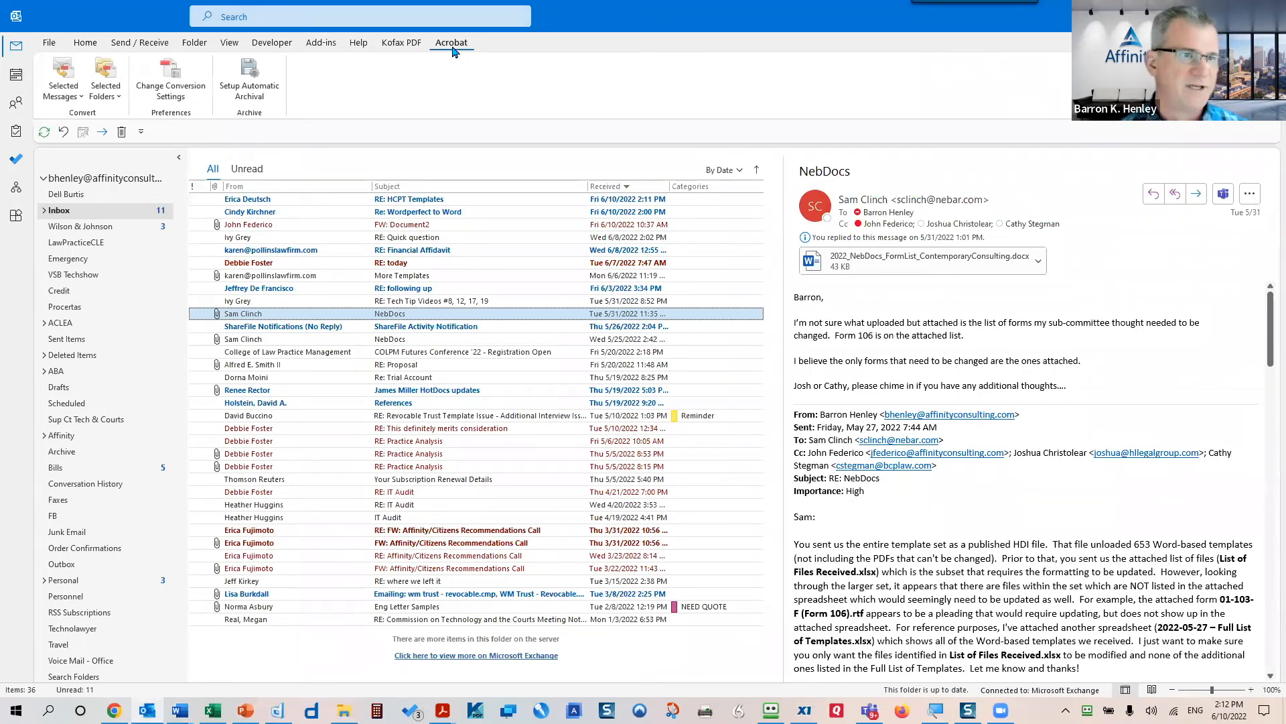
click(110, 100)
click(62, 99)
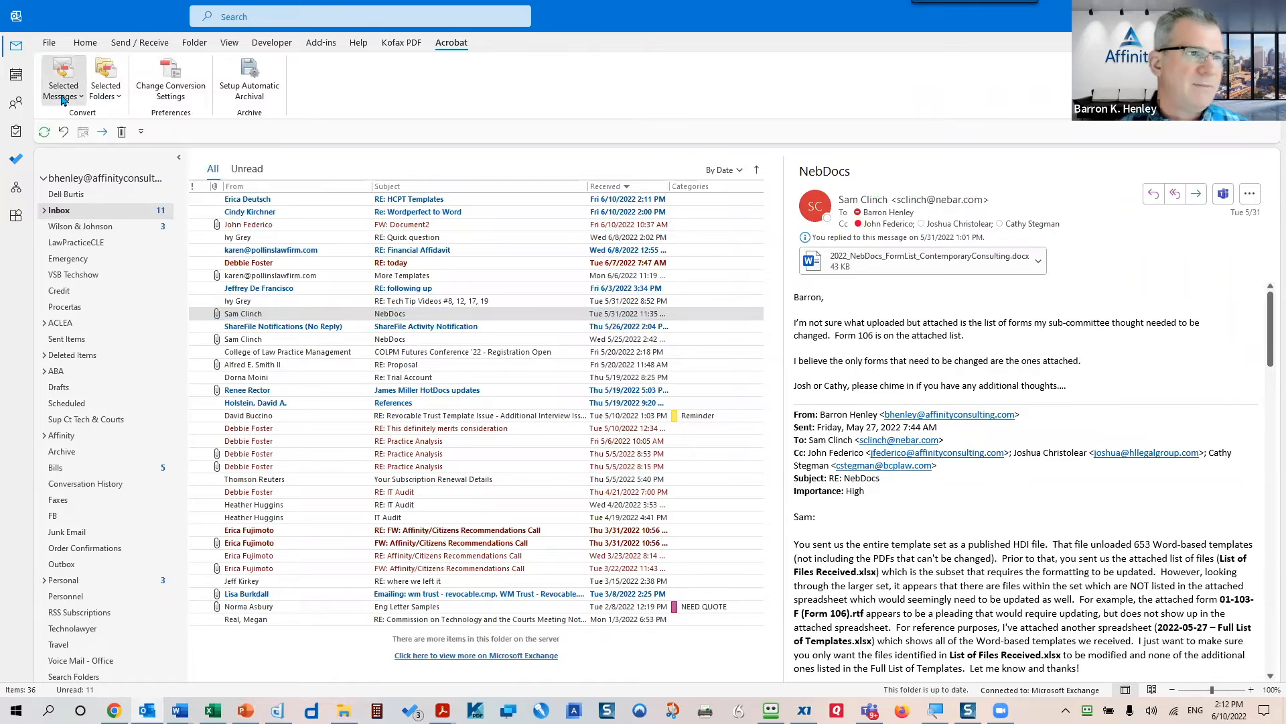
click(61, 100)
- Add the older NebDocs and RE: Proposal emails to the selection, review Selected Messages conversion, then cancel to Home
ctrl+click(258, 339)
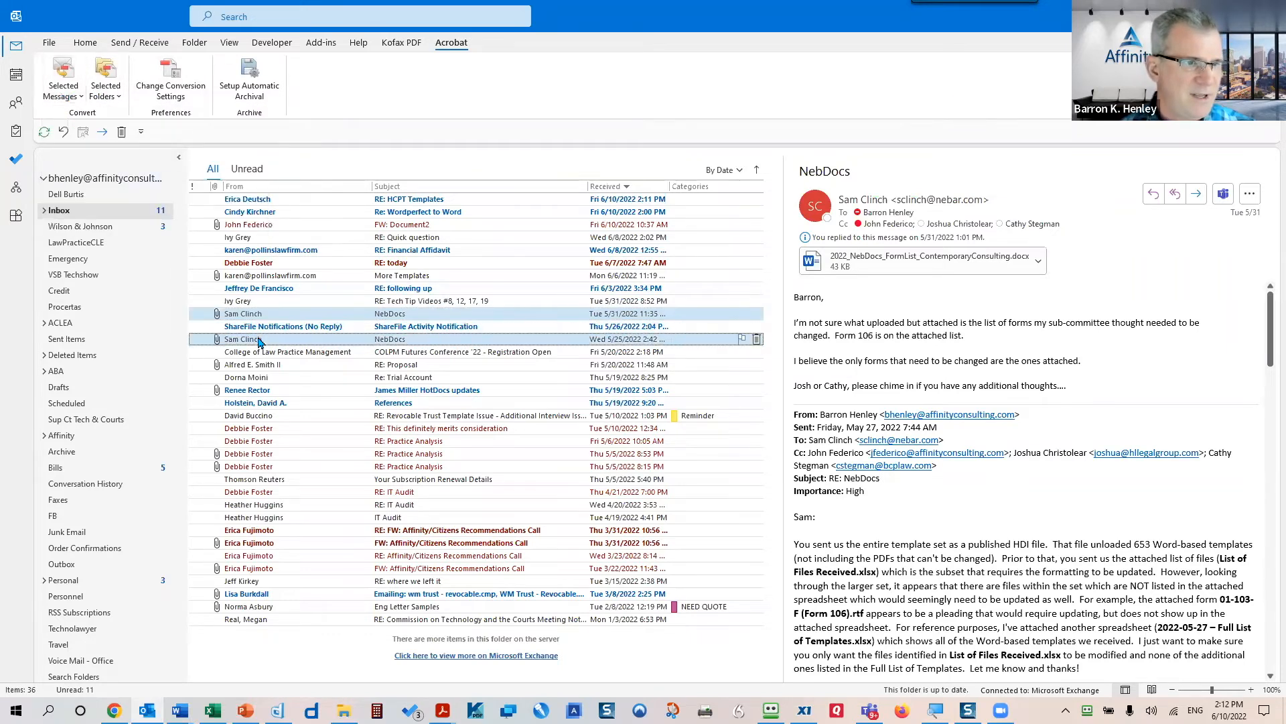
ctrl+click(285, 365)
click(62, 94)
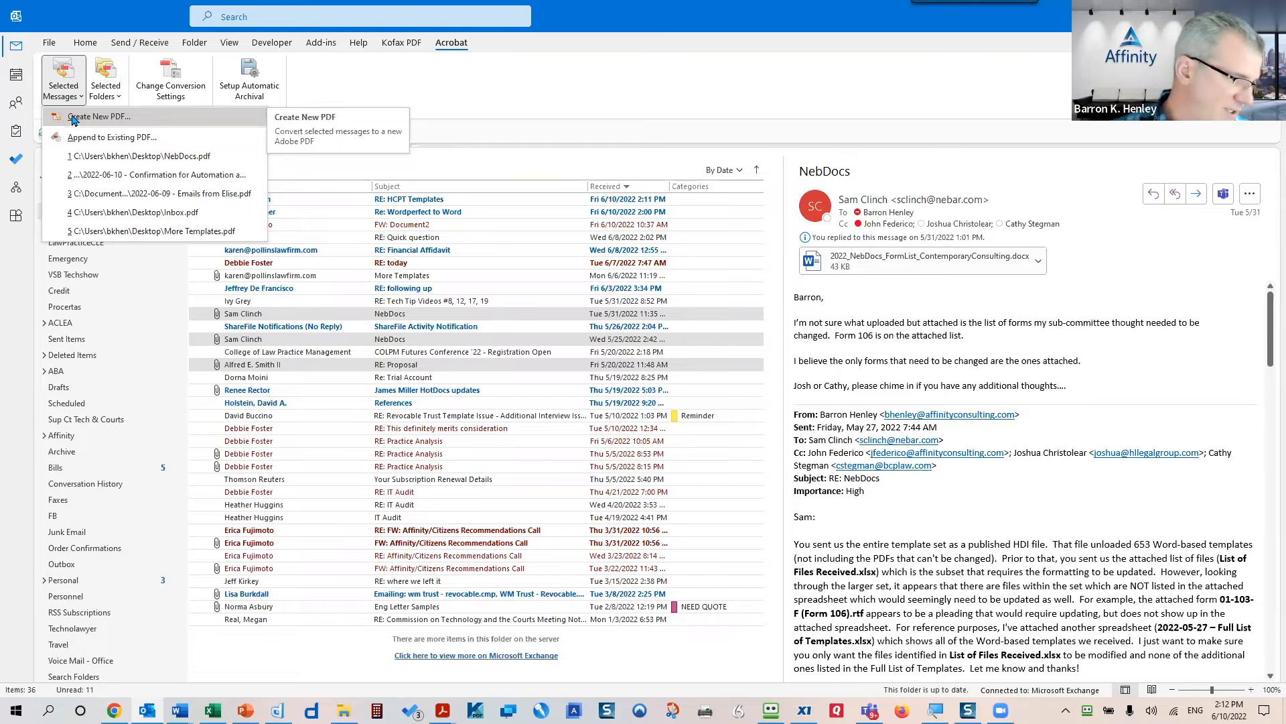
click(506, 134)
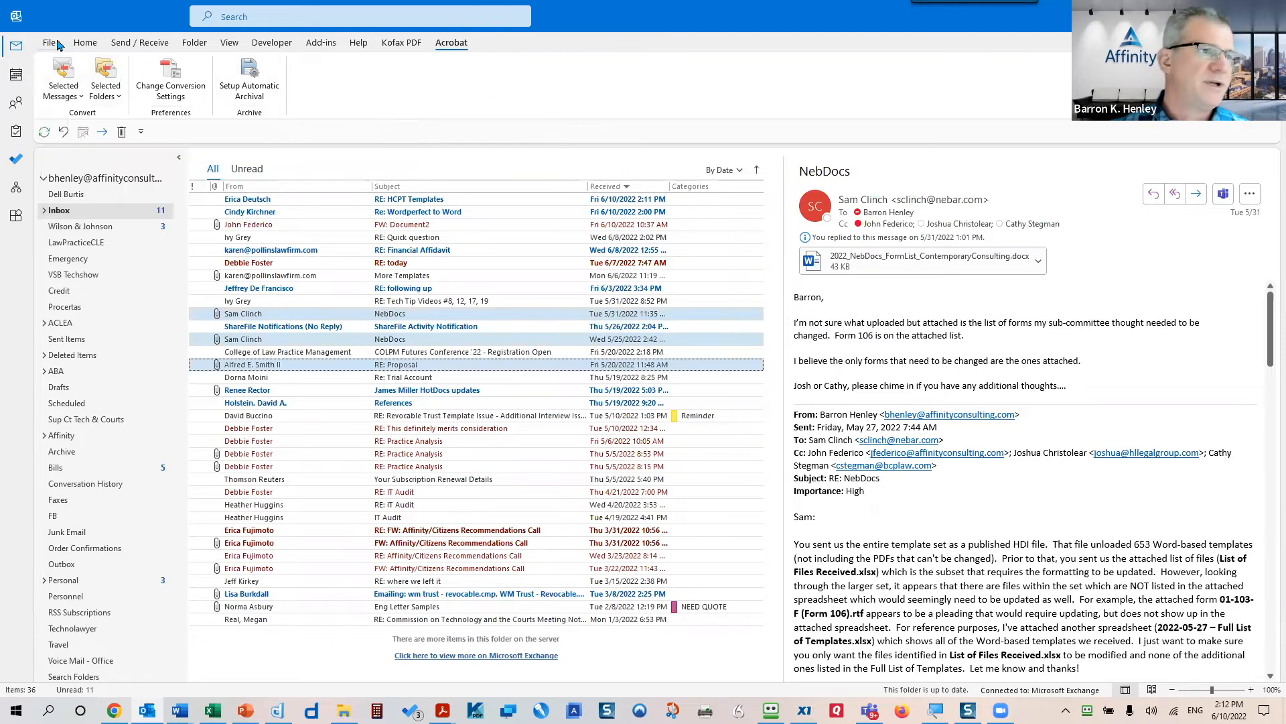
click(85, 42)
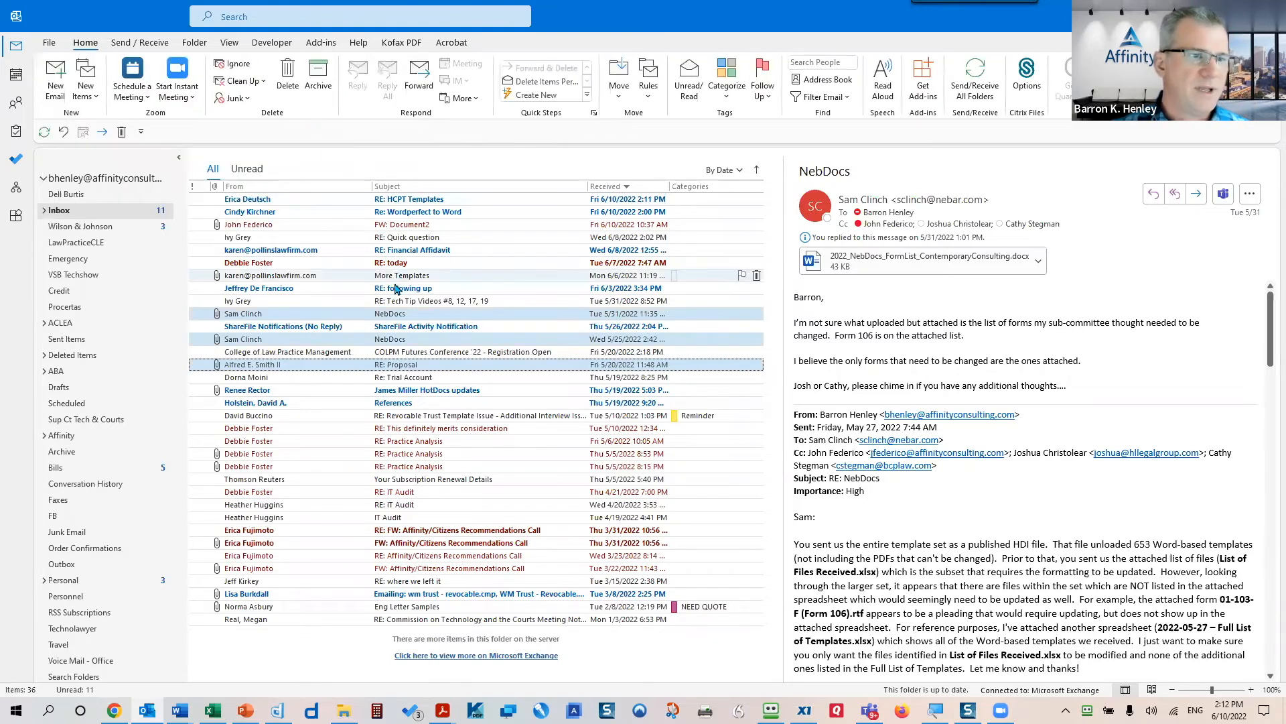
- Preview the Tech Tip Videos and following-up emails, then select More Templates and show the Categorize list
click(560, 301)
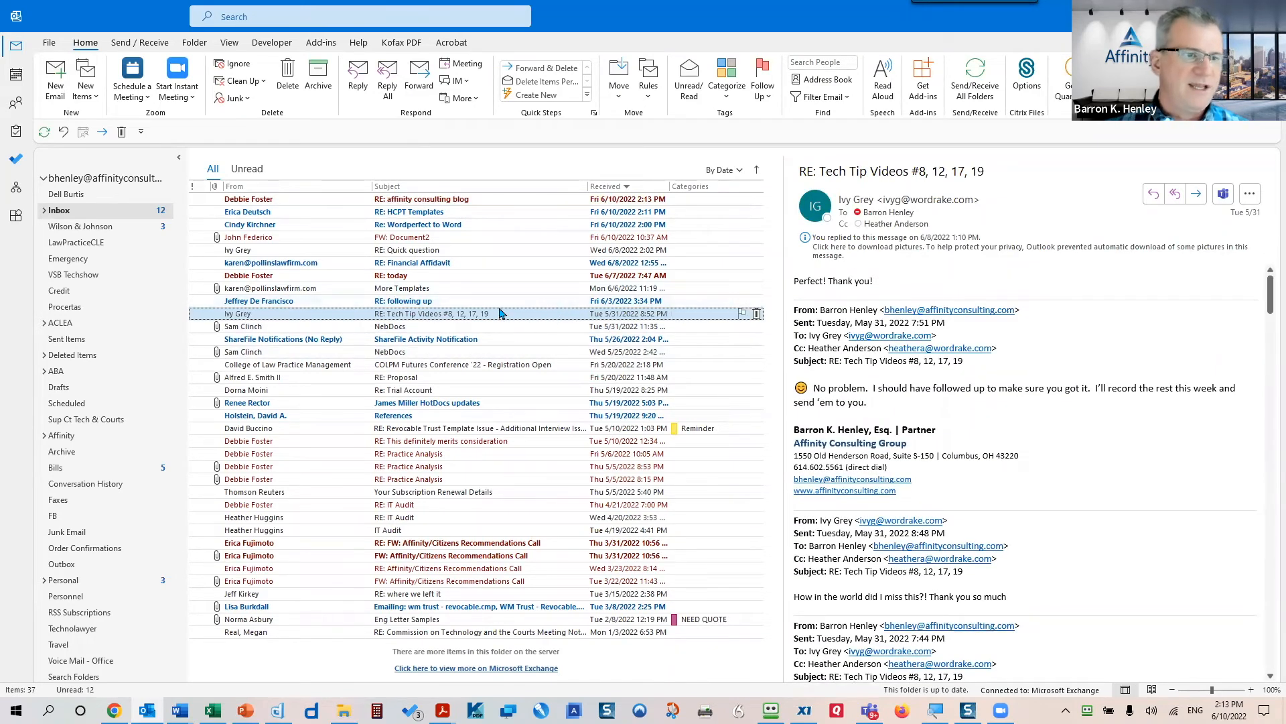
click(402, 301)
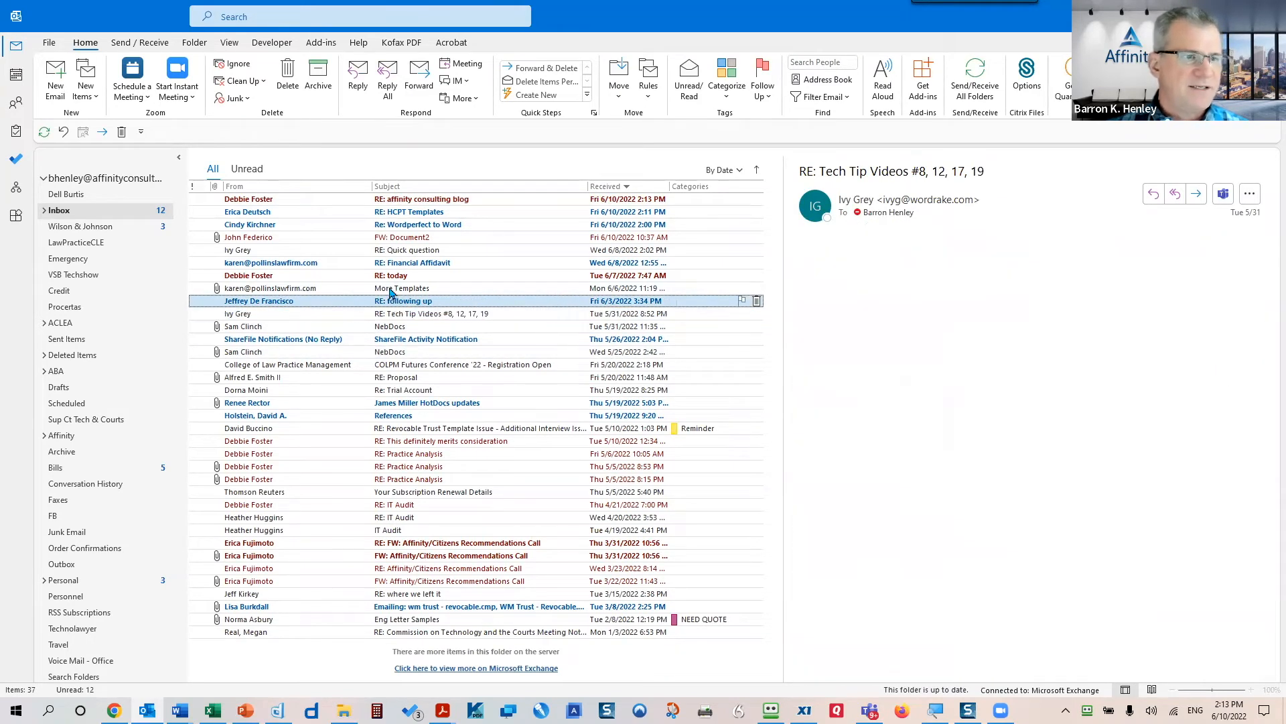
click(461, 291)
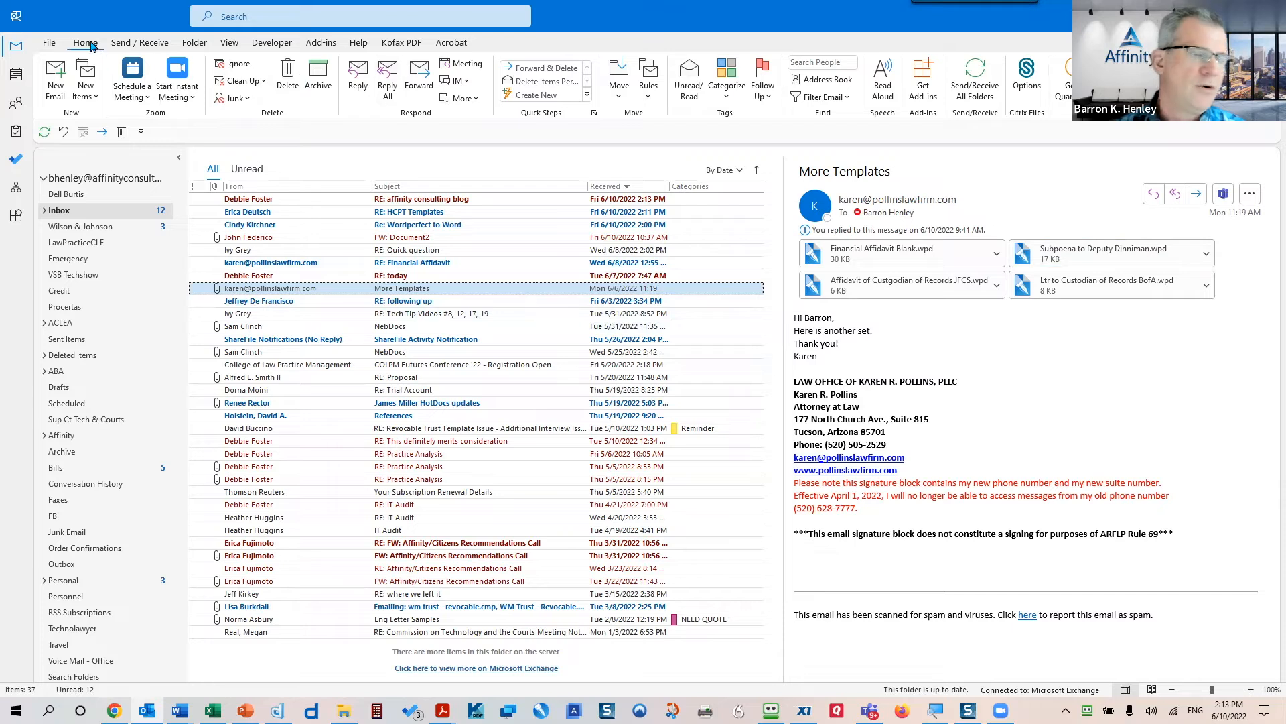
click(730, 100)
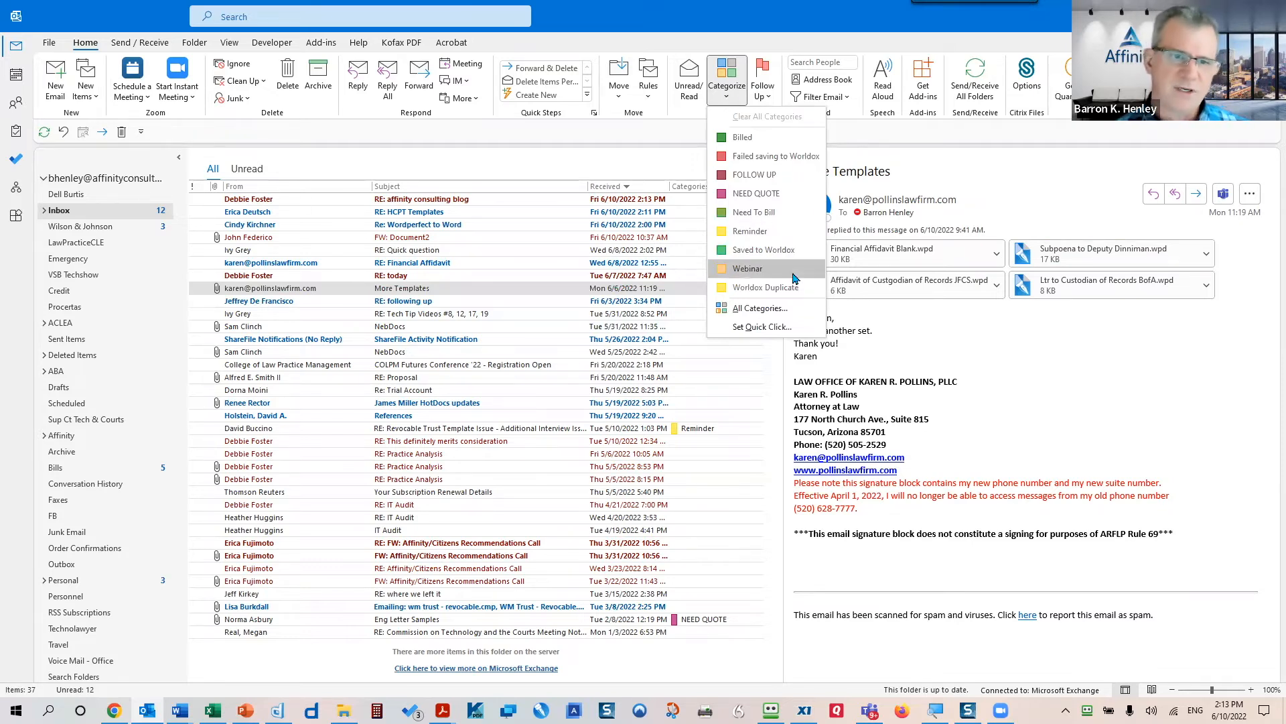
click(774, 326)
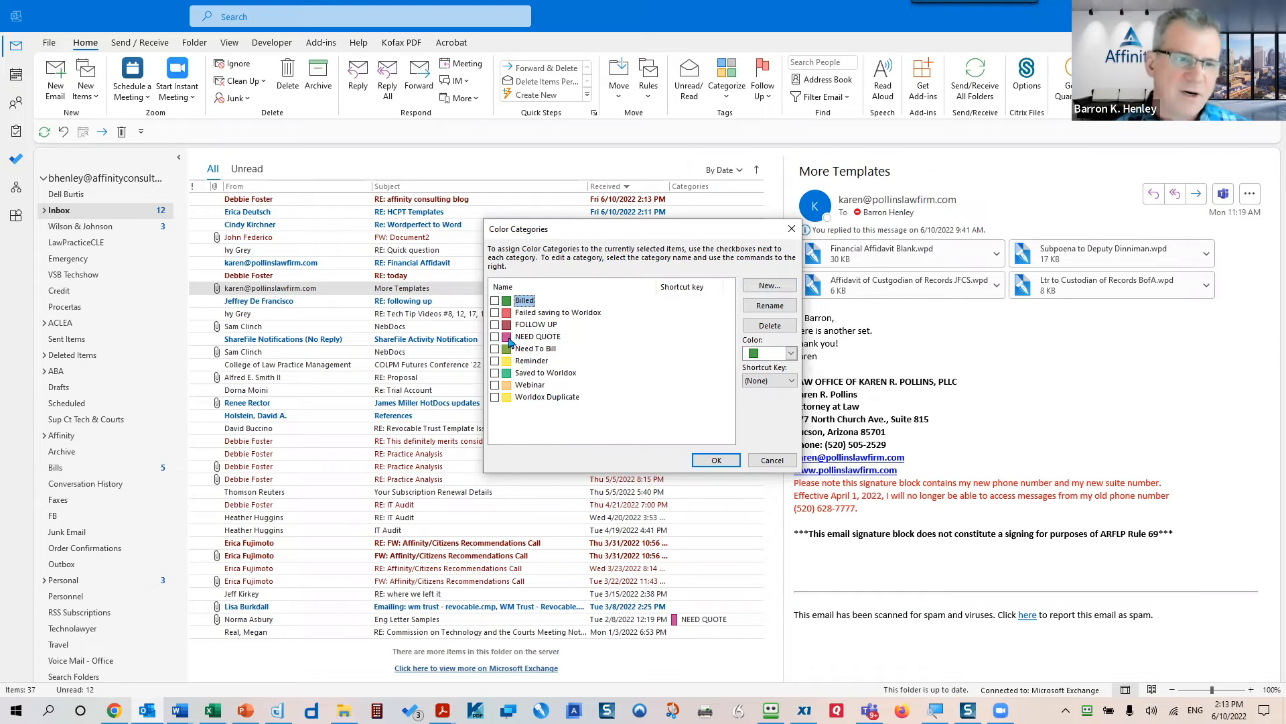
click(772, 462)
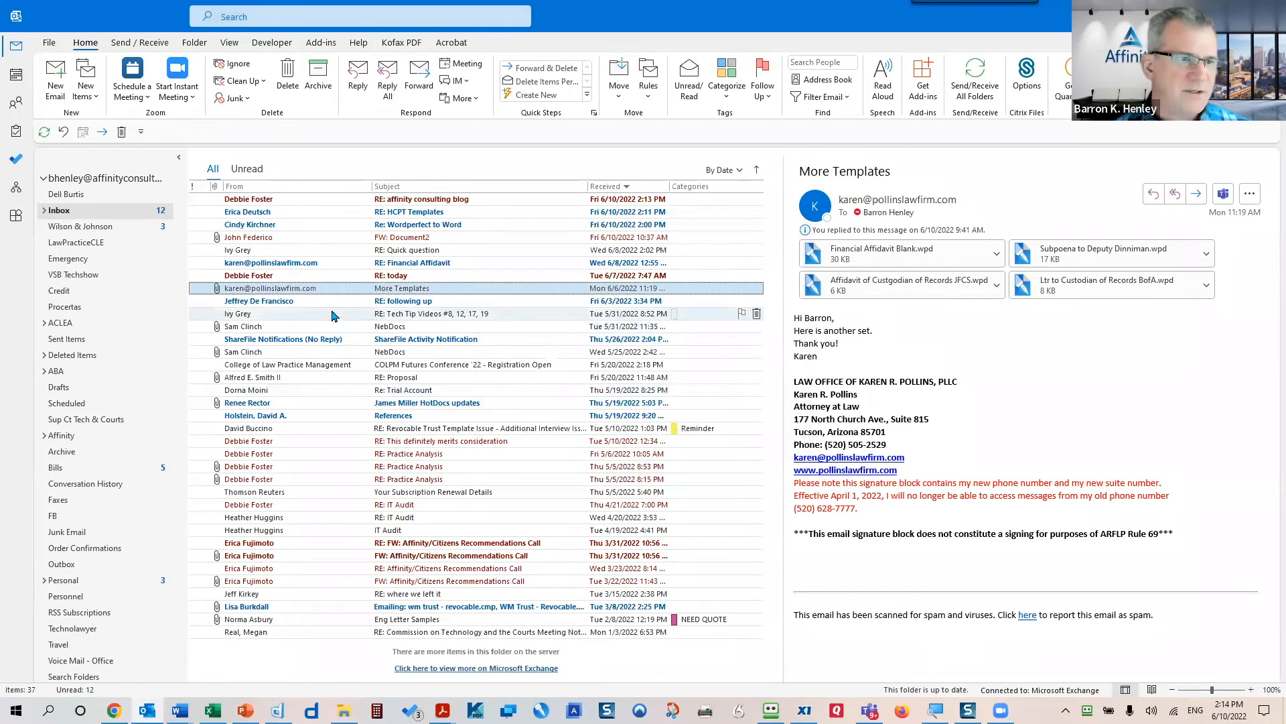
right_click(692, 295)
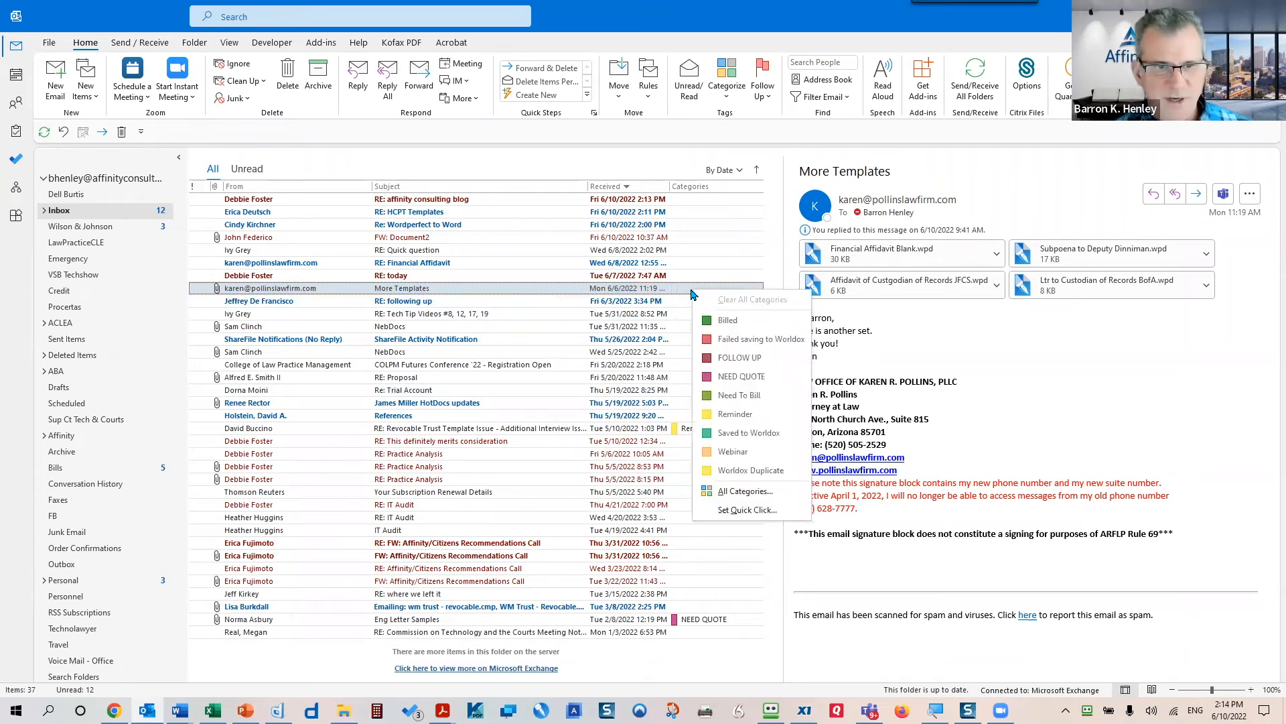
click(741, 376)
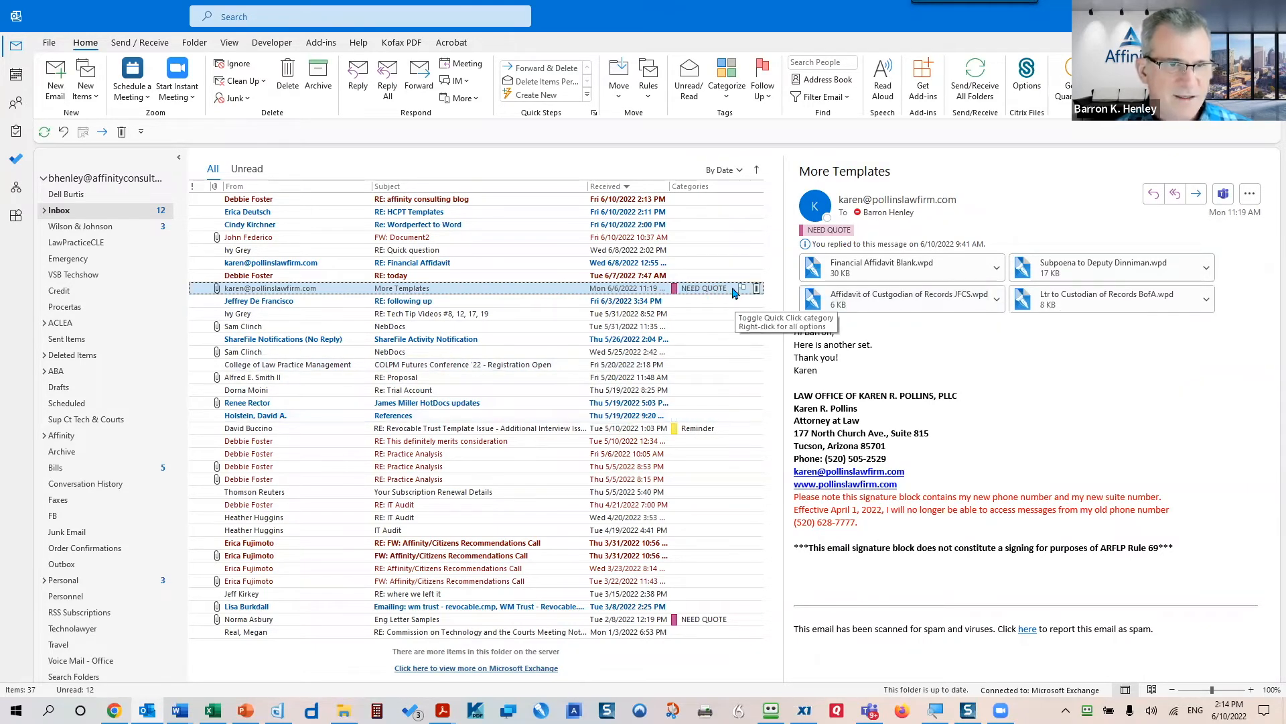
click(713, 187)
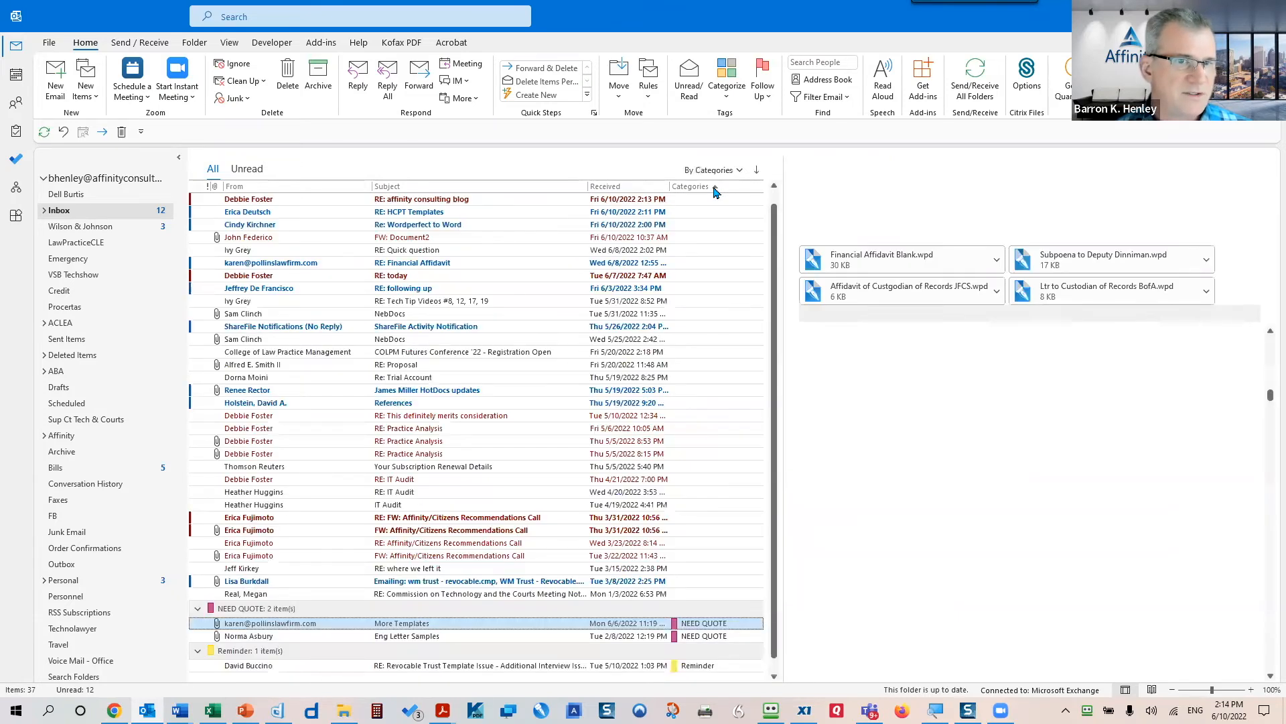
click(714, 188)
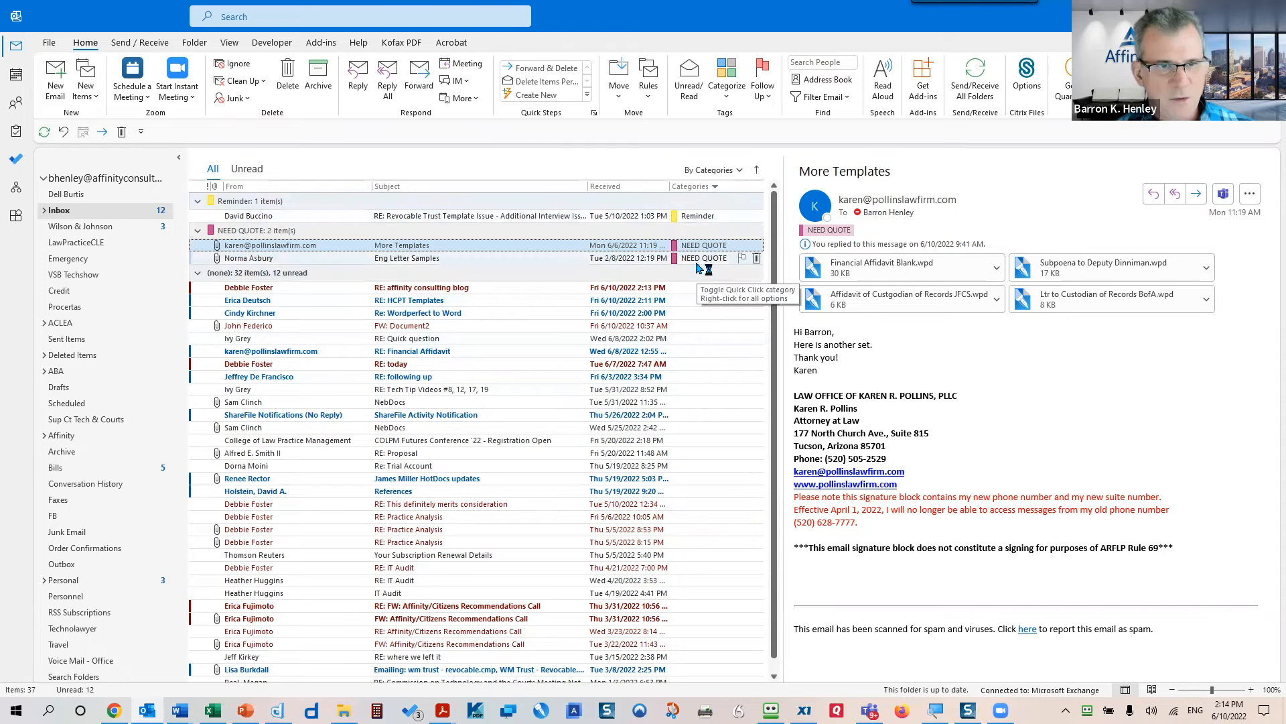
click(637, 190)
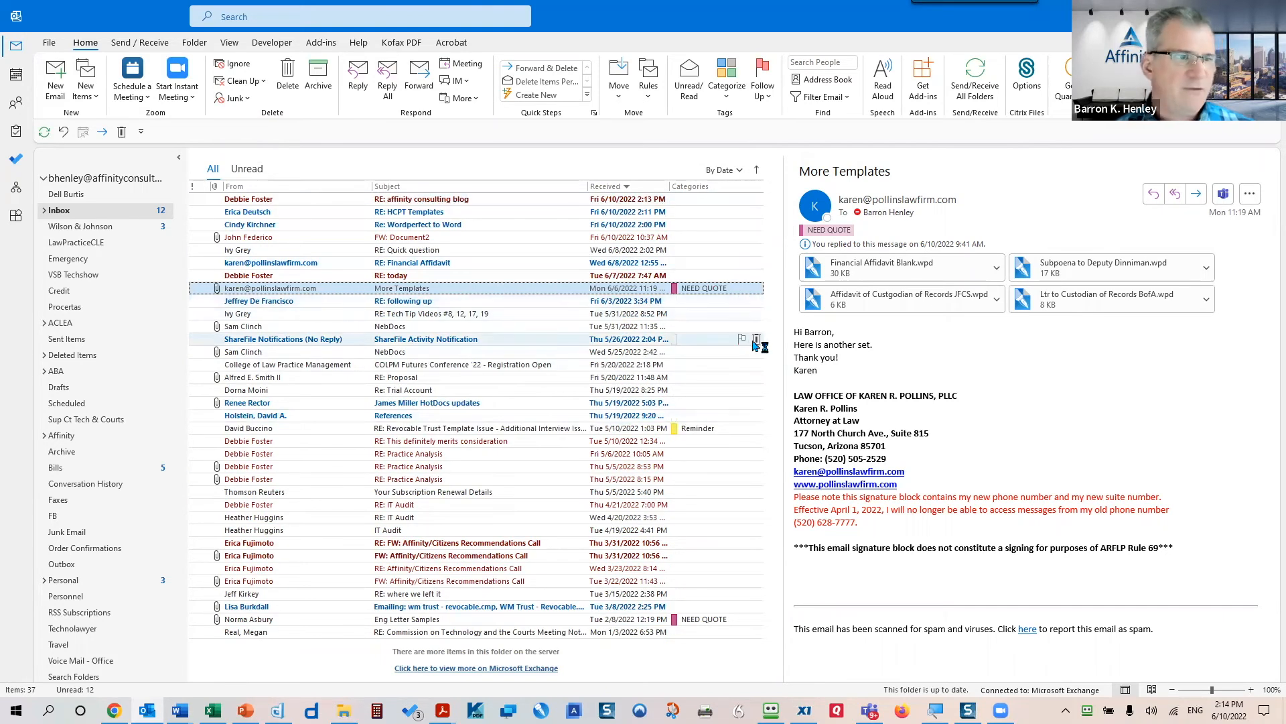
right_click(698, 289)
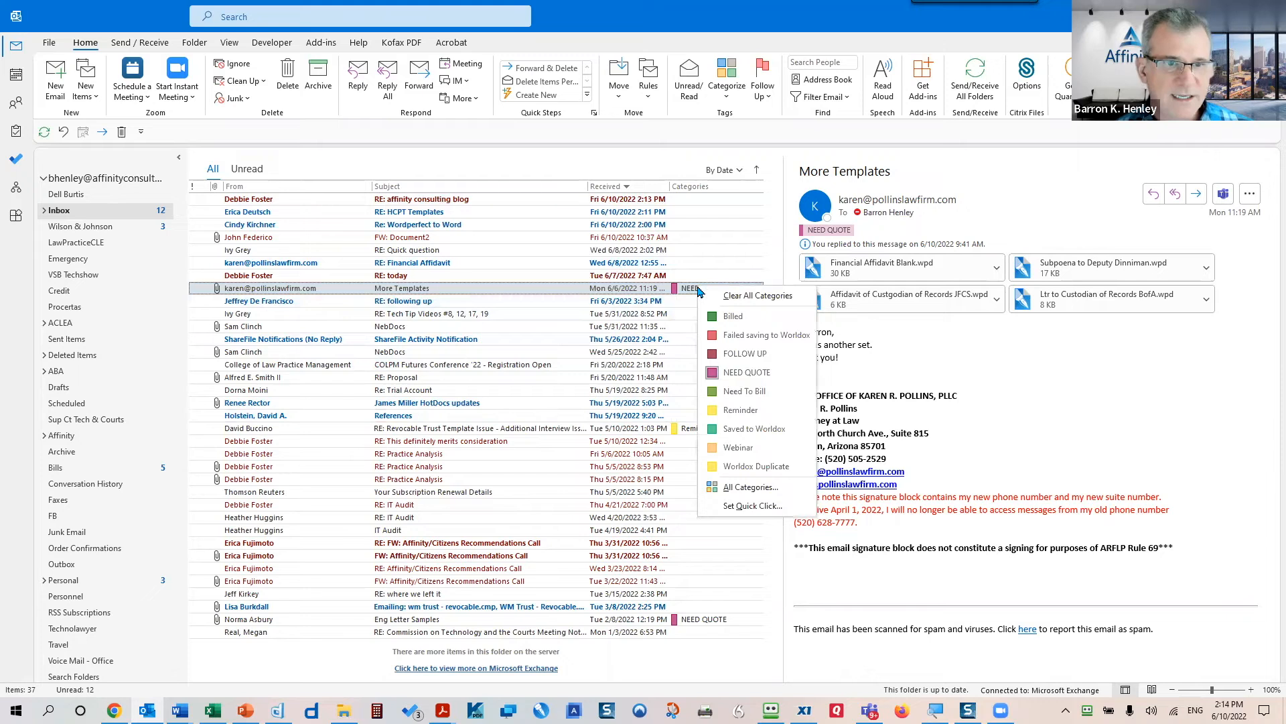
click(728, 301)
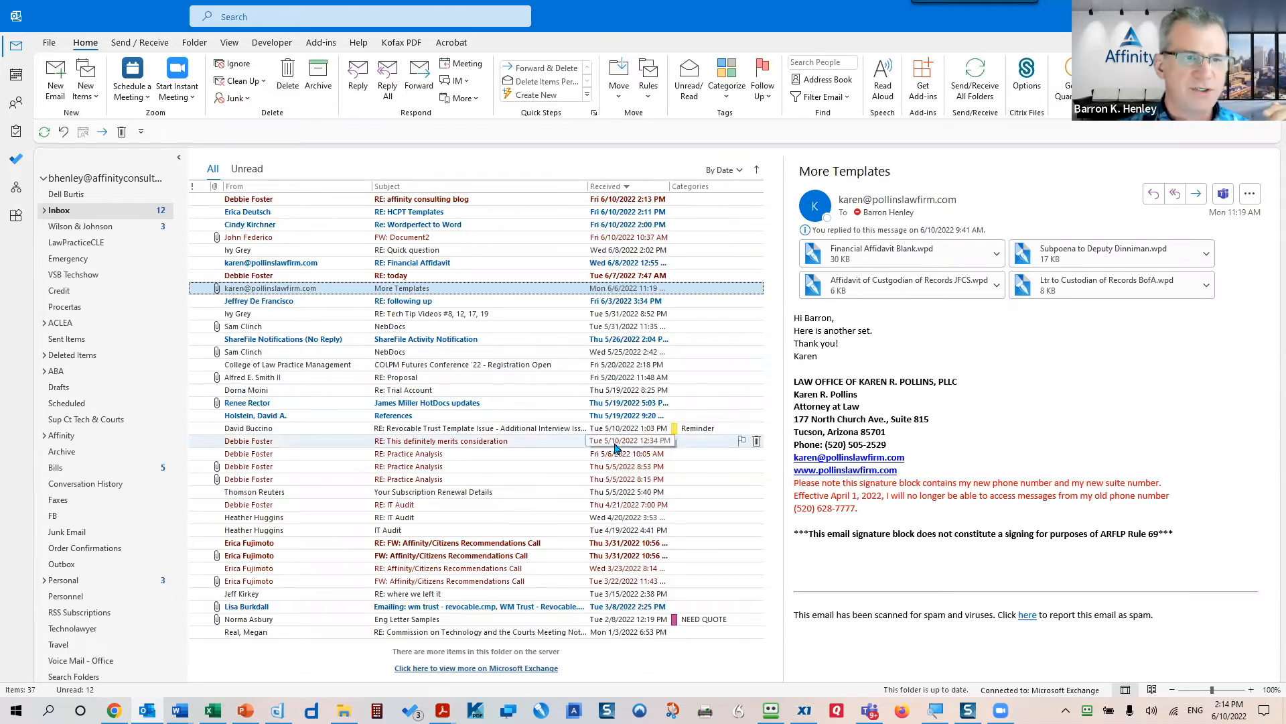
scroll(151, 419, down, 4)
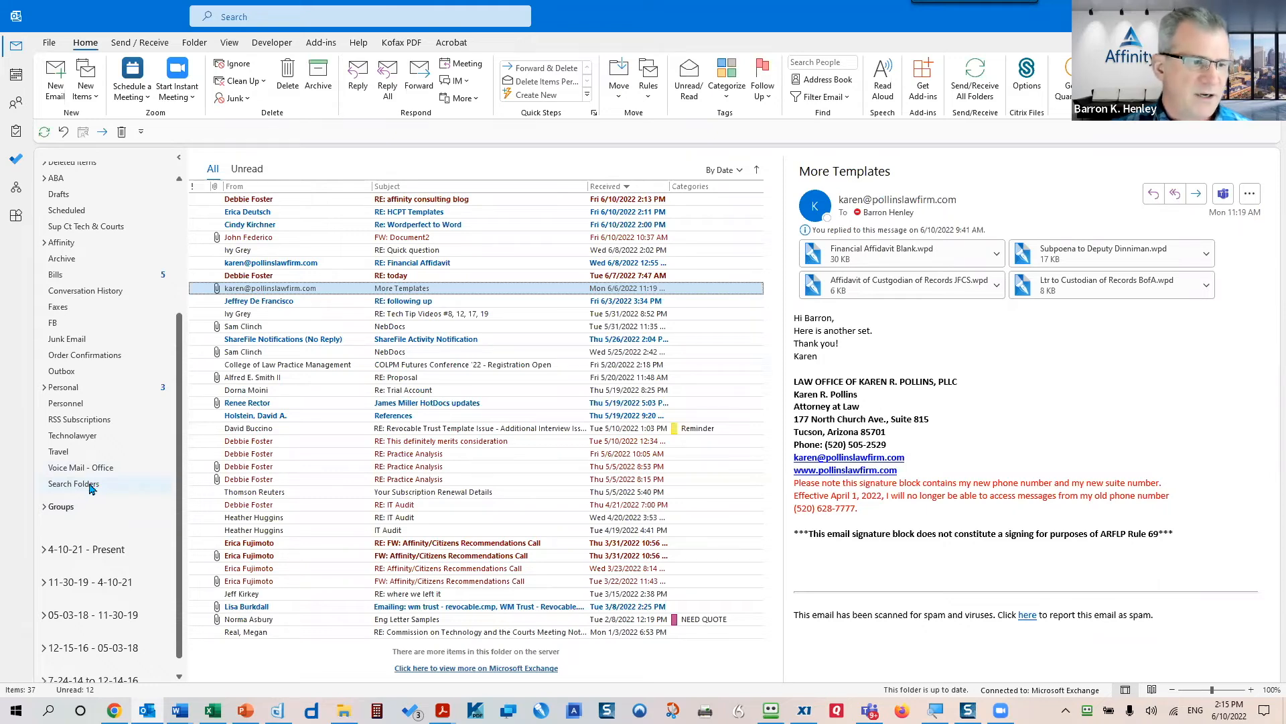
- Start a new search folder from Search Folders and pick the Mail with specific words type
click(92, 486)
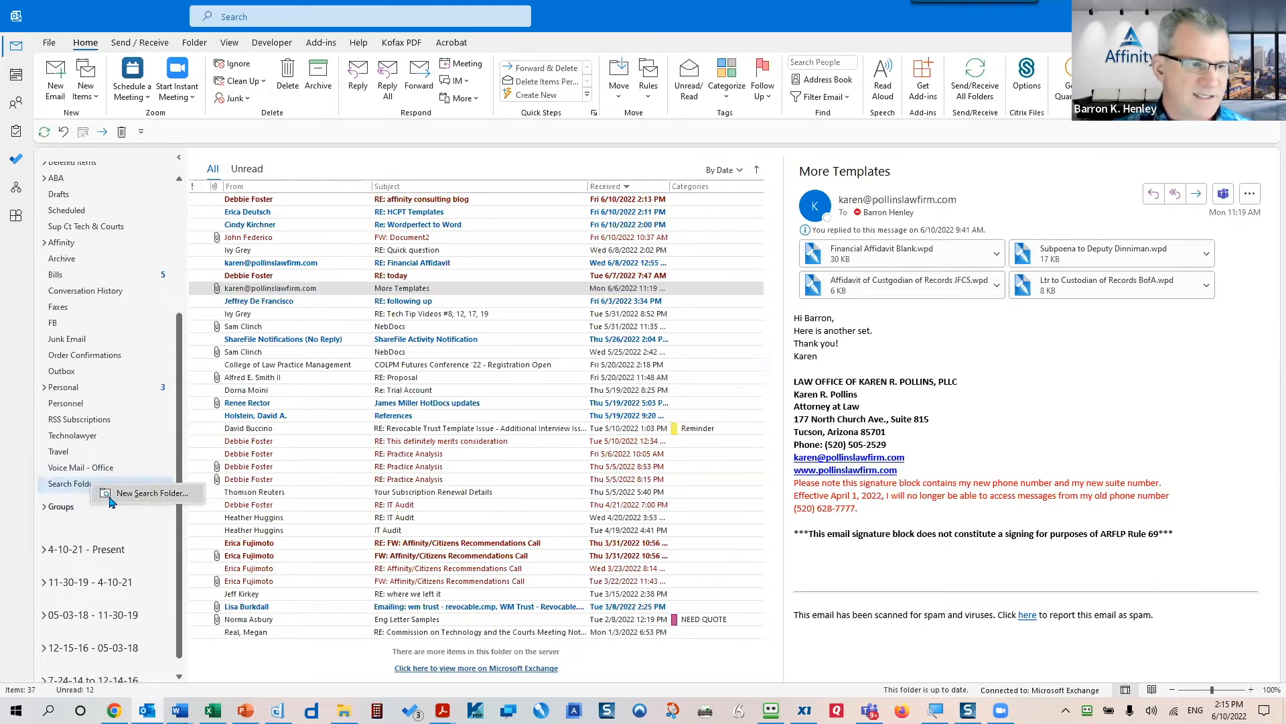
key(ctrl+shift+p)
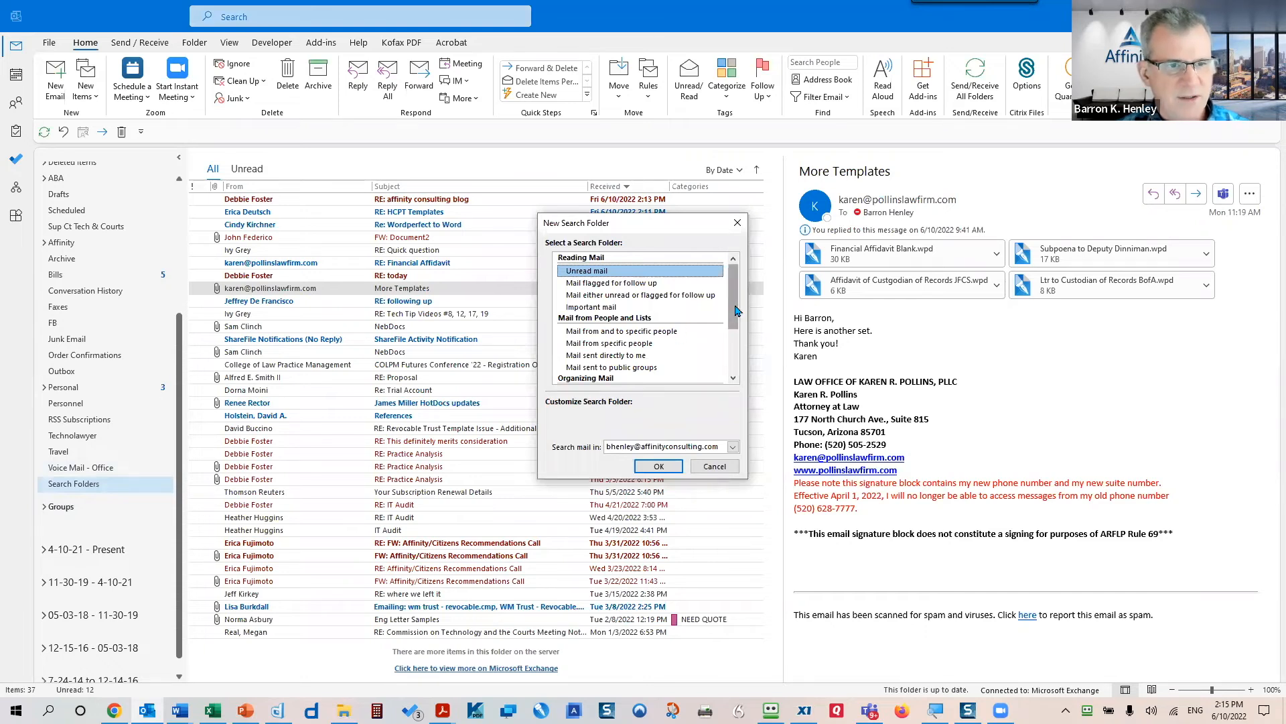
drag(735, 310, 734, 374)
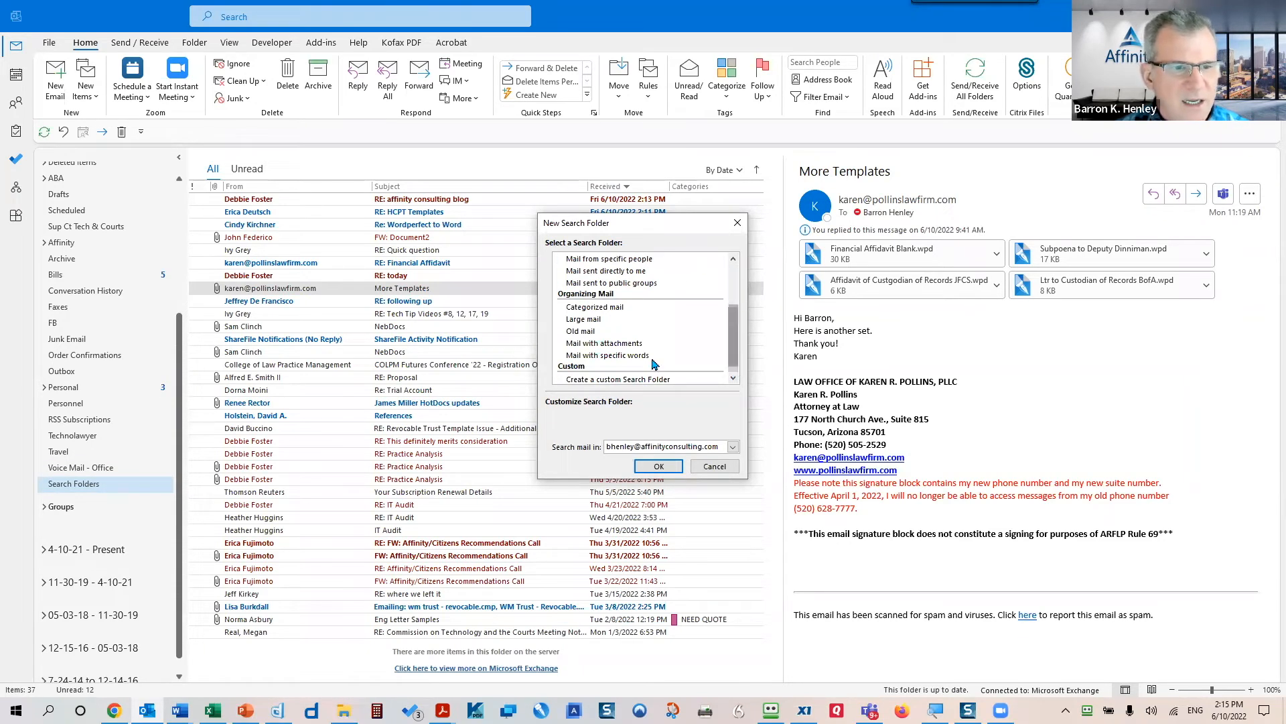
scroll(623, 352, up, 1)
scroll(620, 326, up, 1)
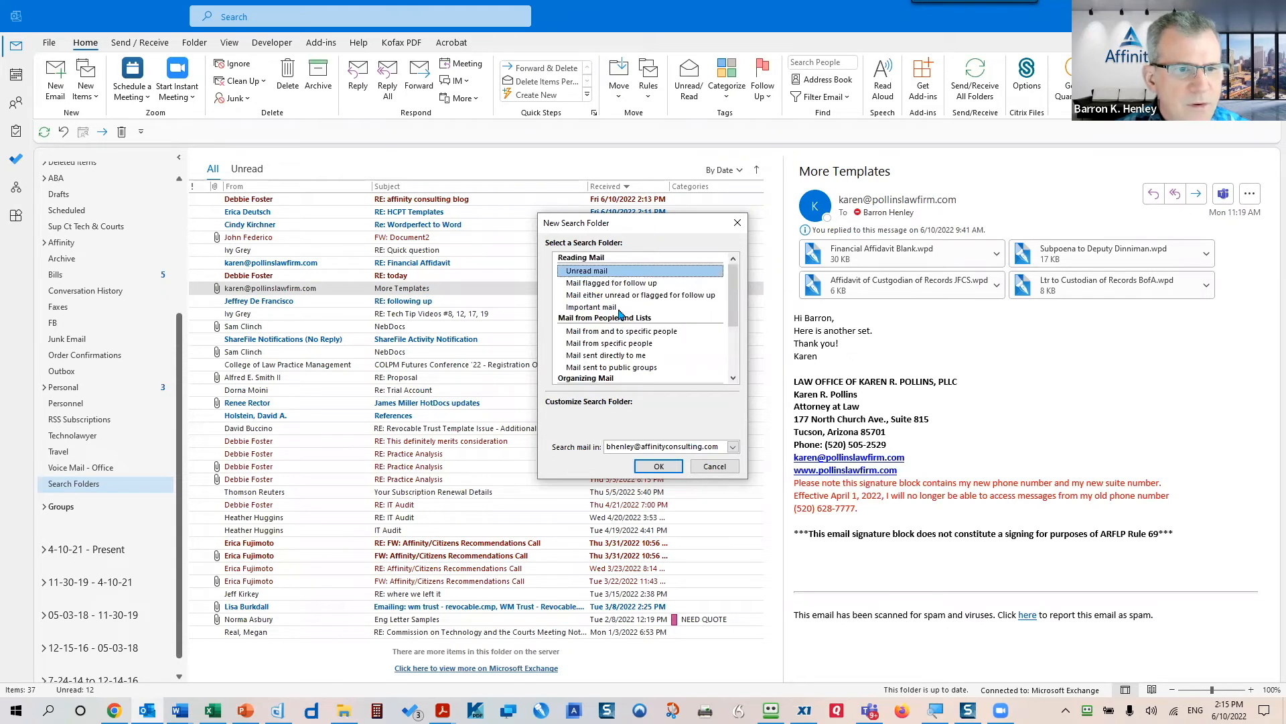
scroll(660, 318, down, 1)
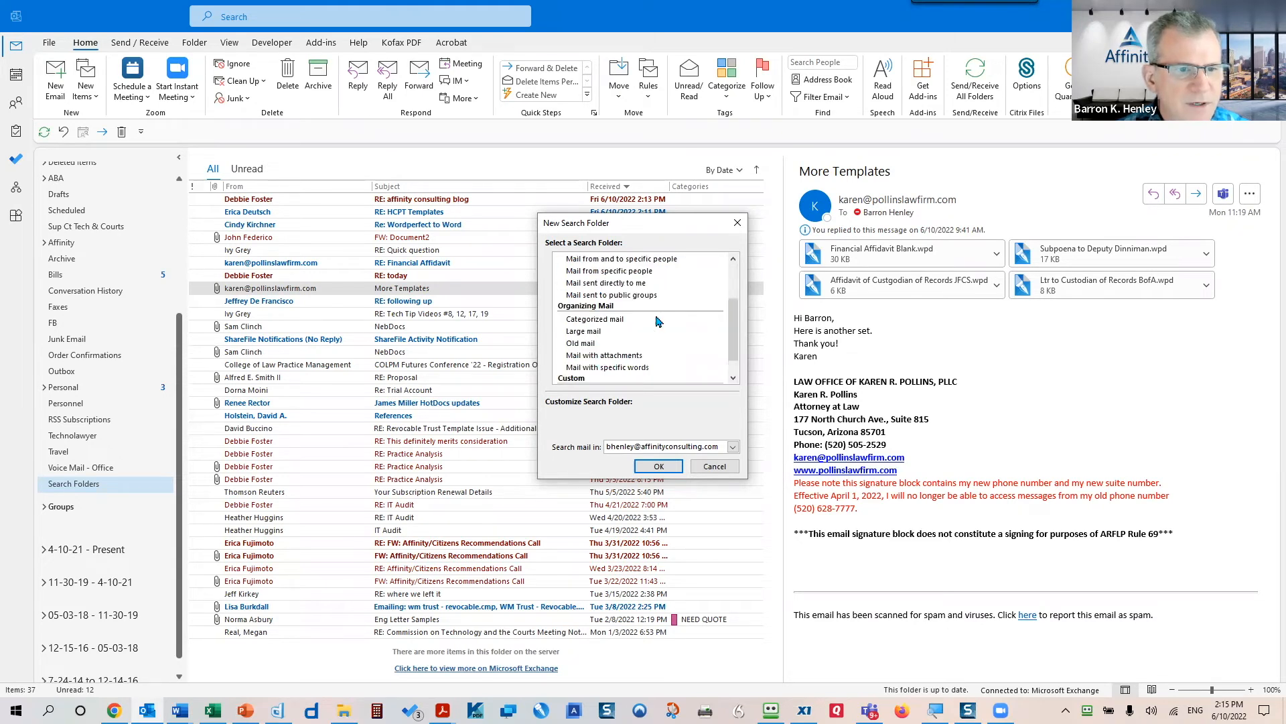
scroll(658, 327, down, 1)
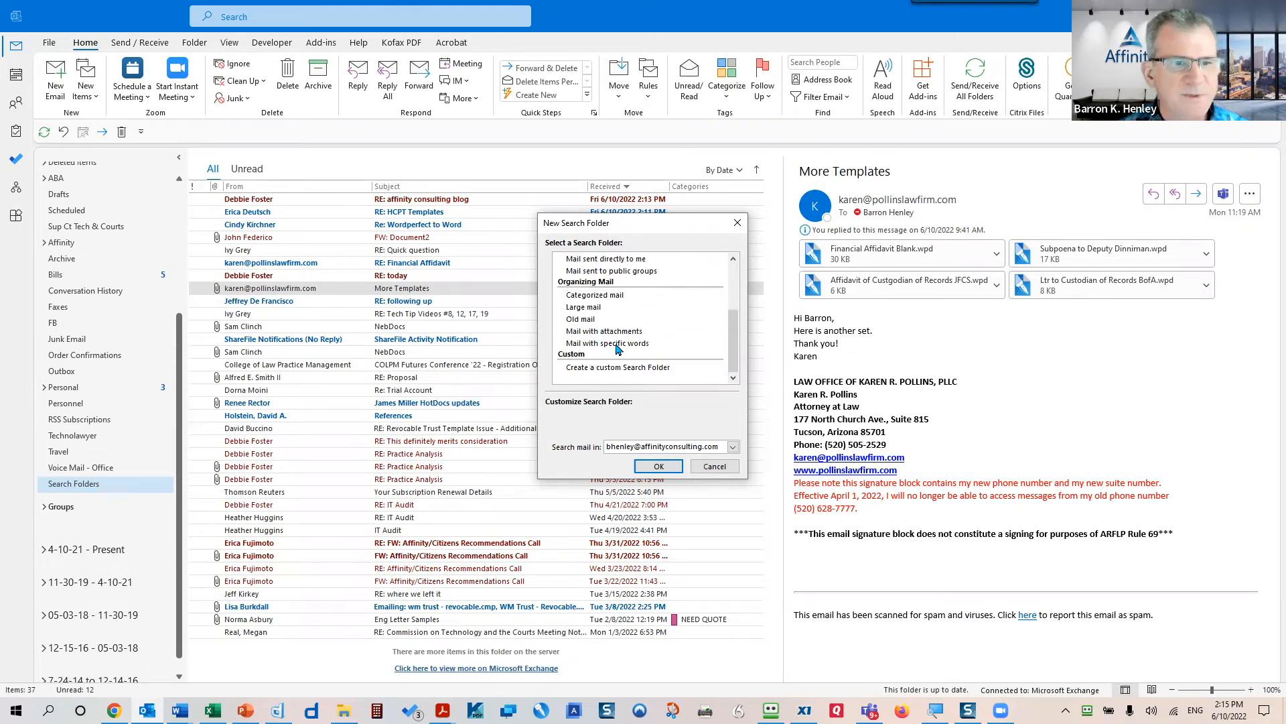
click(620, 345)
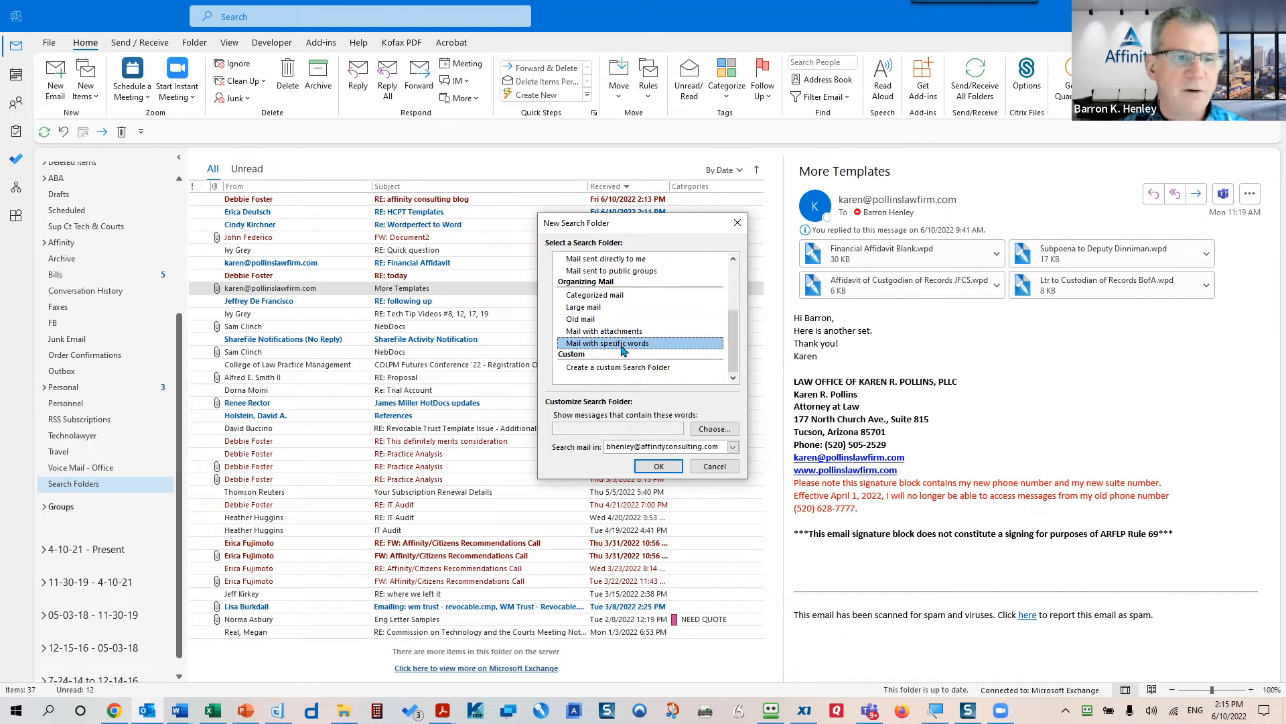
- Specify 'hotdocs' as the search word and create the search folder
click(710, 429)
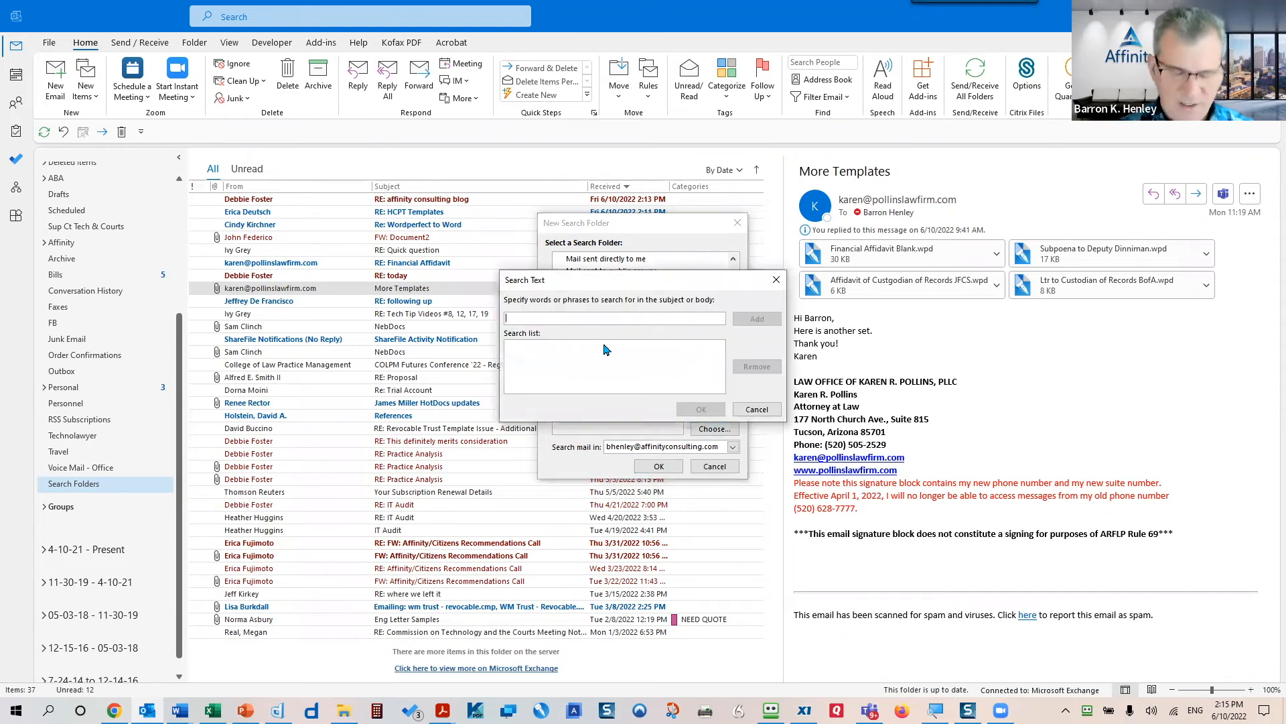
text(hotdocs)
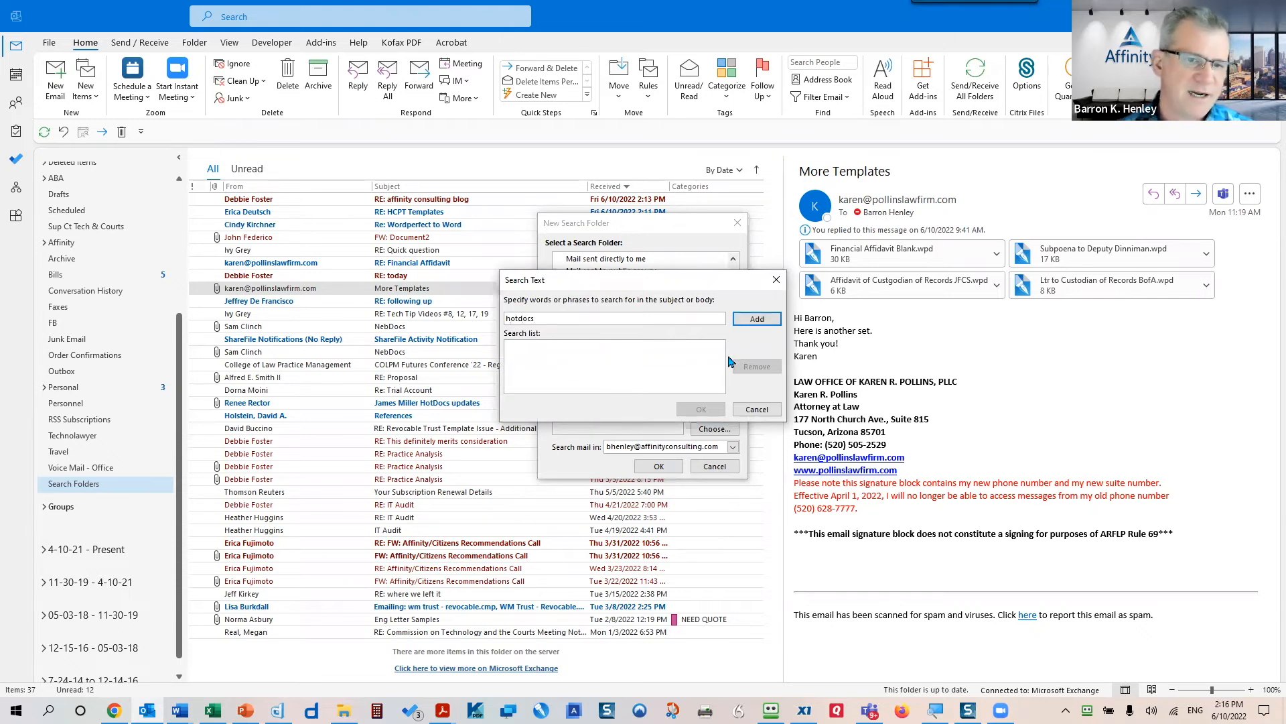
click(757, 319)
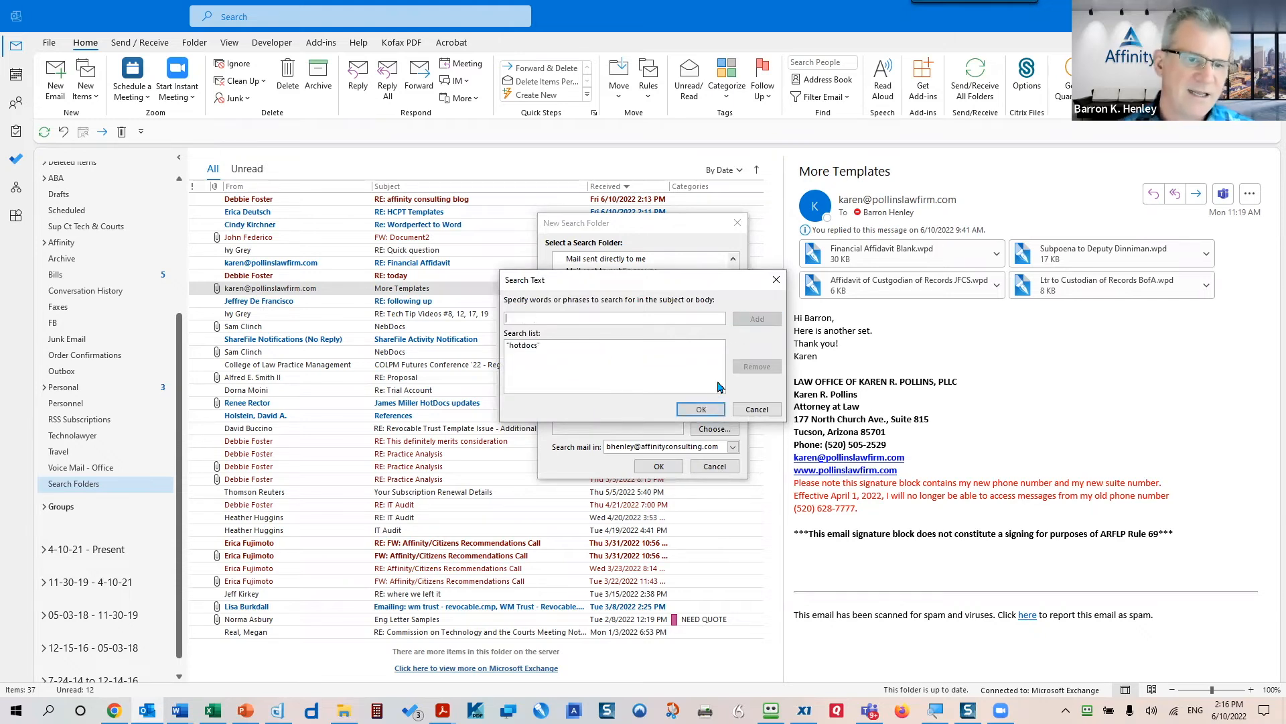
click(701, 410)
click(659, 467)
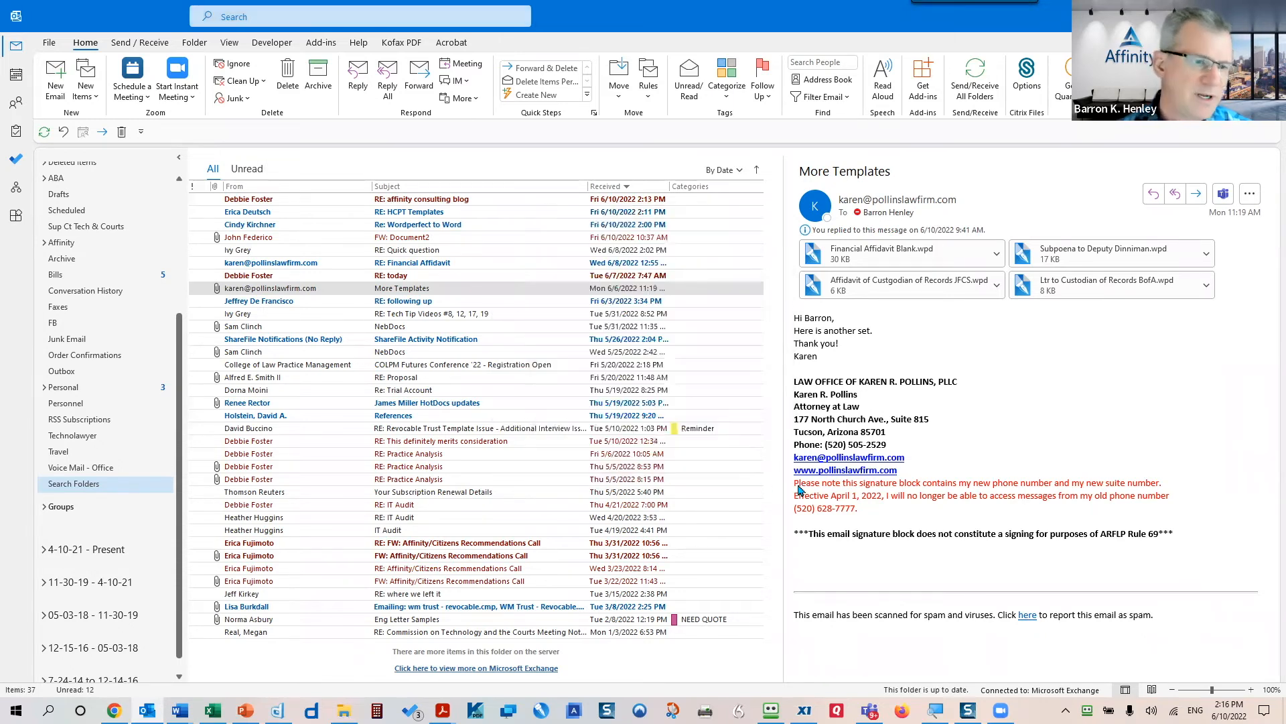
- View the Containing hotdocs results, visit the Inbox, then reopen the Containing hotdocs folder
click(107, 506)
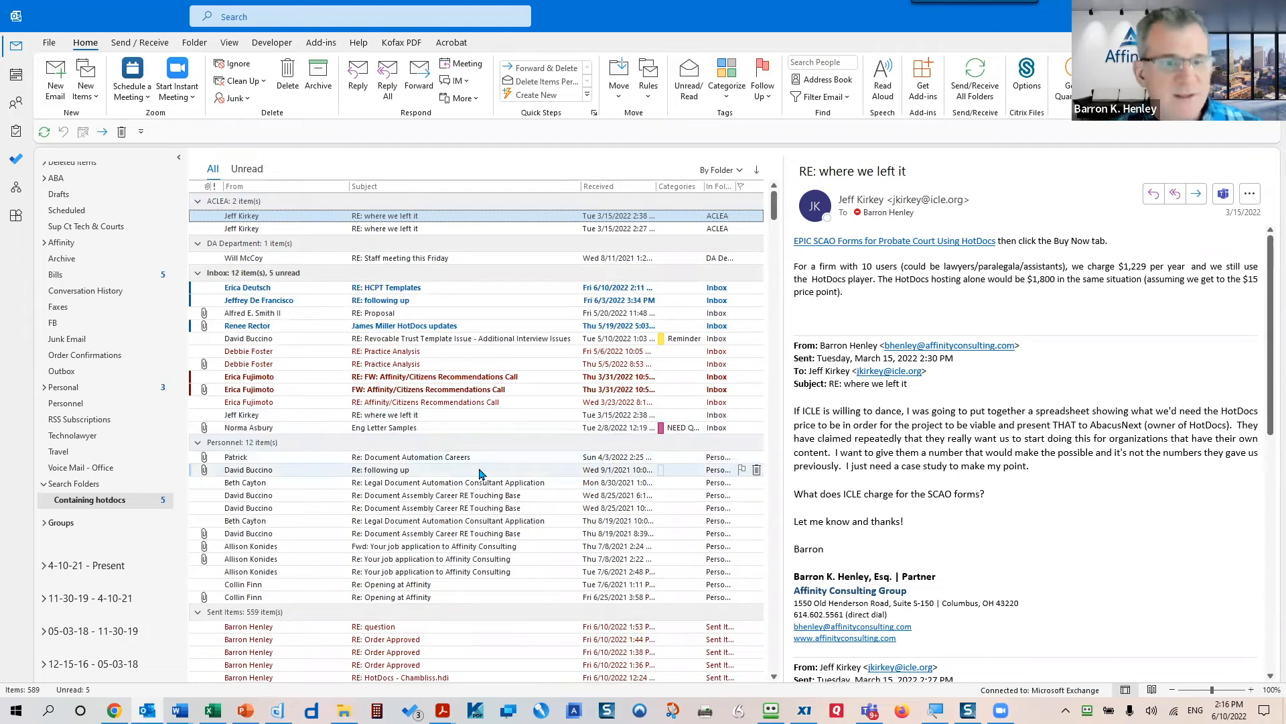
scroll(107, 221, up, 4)
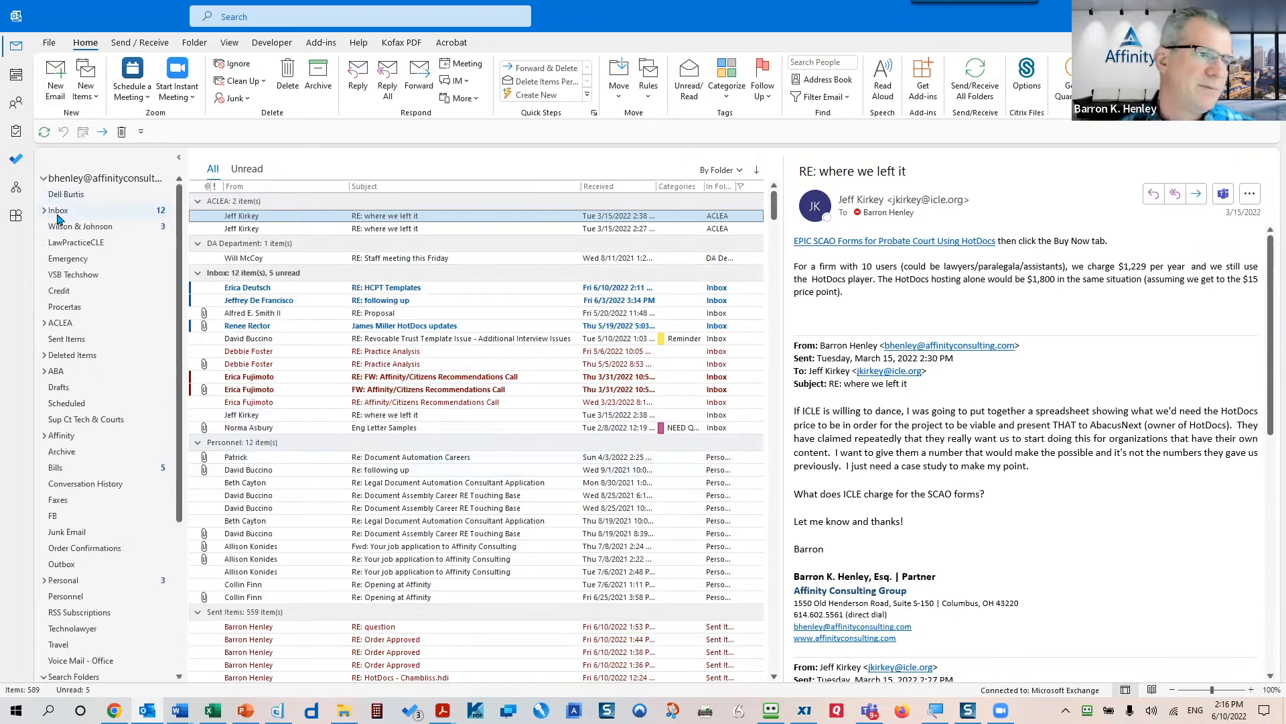
click(59, 210)
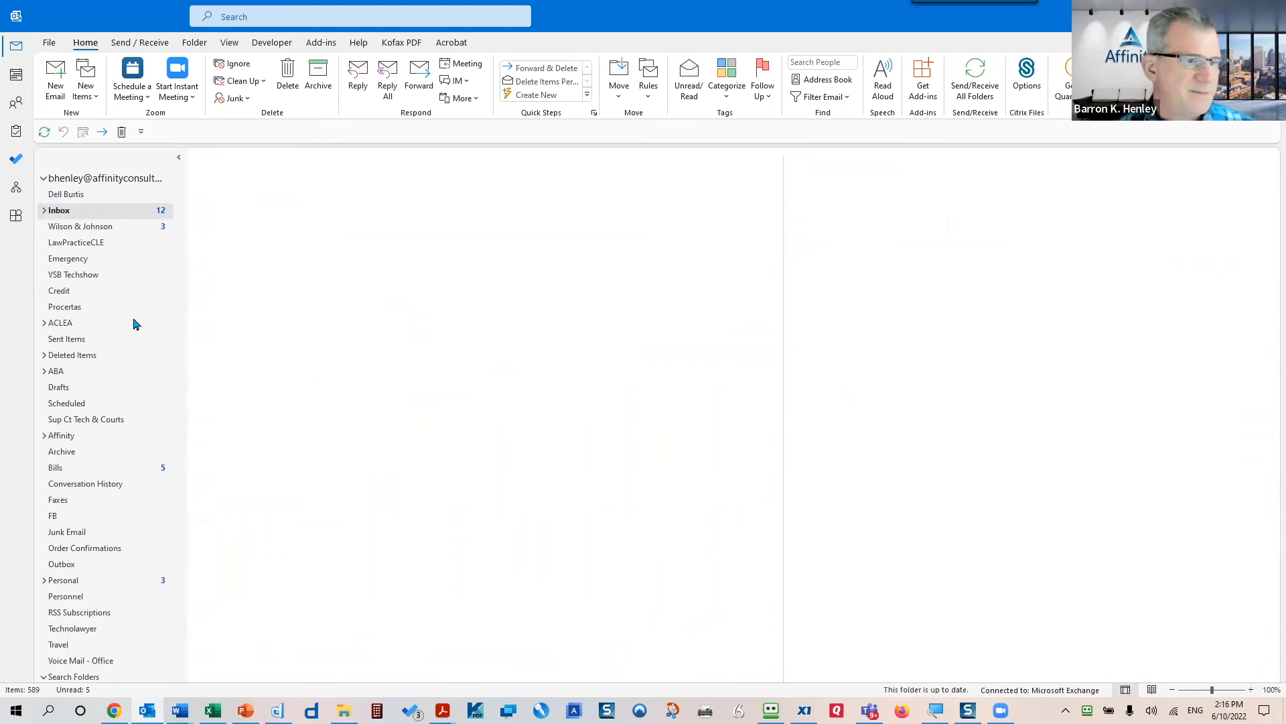
scroll(105, 405, down, 3)
scroll(100, 429, down, 2)
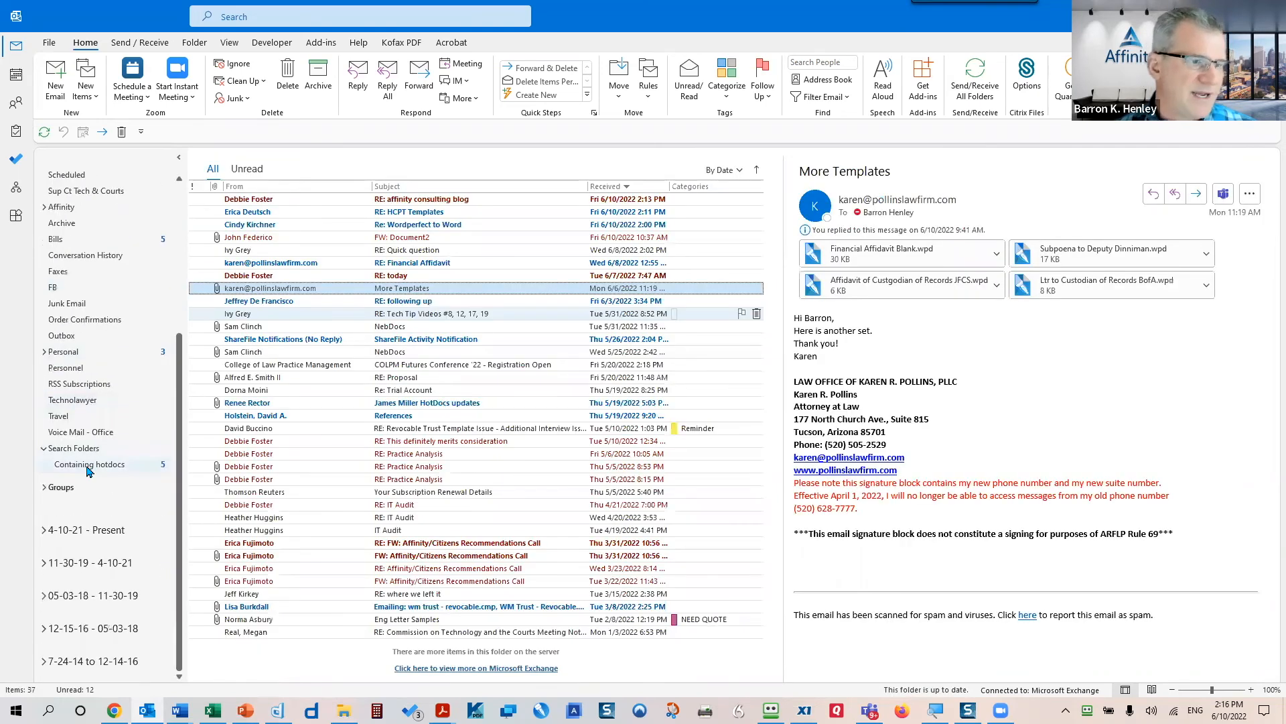
click(88, 470)
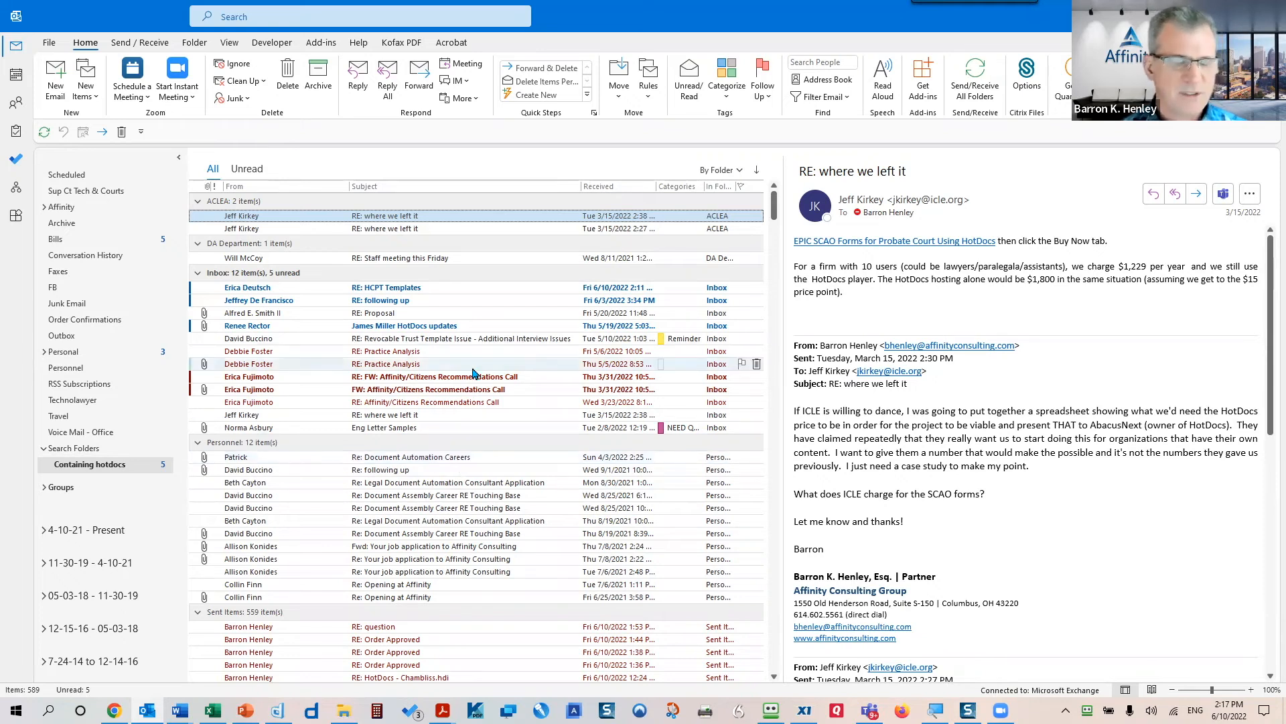
- Create a Large mail search folder for messages larger than 5000 KB
right_click(76, 453)
click(113, 467)
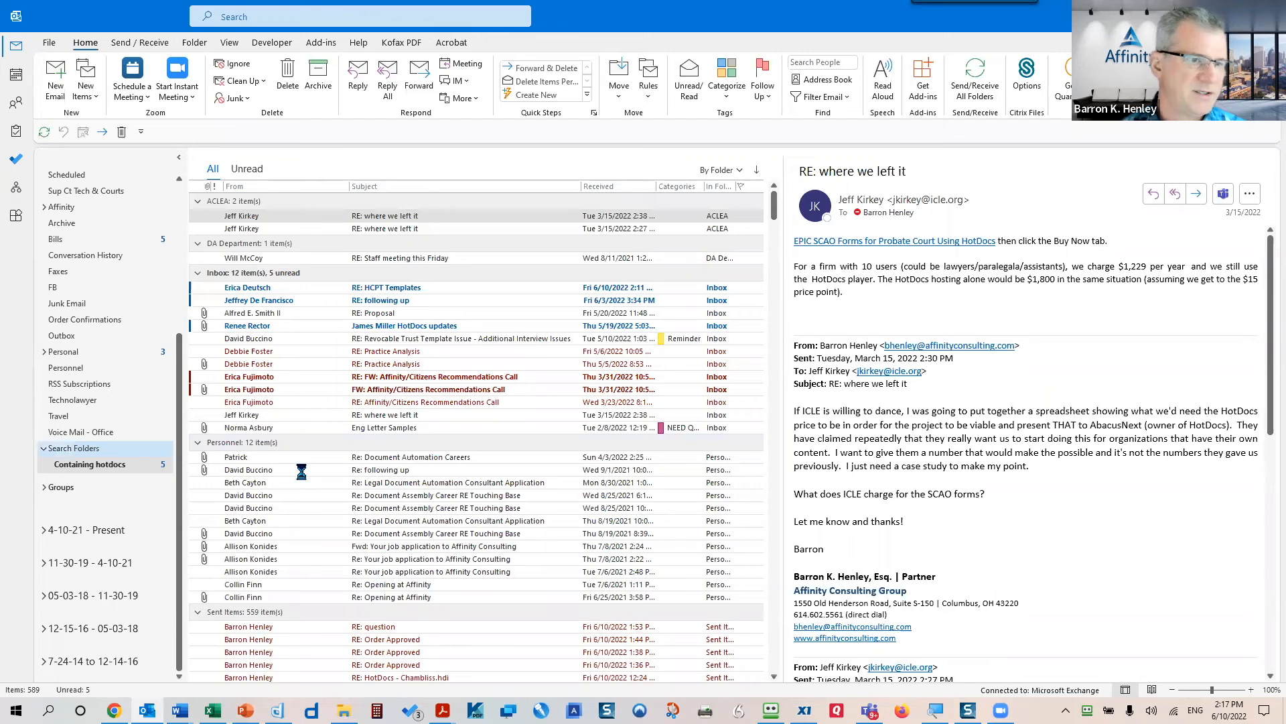
scroll(666, 361, down, 3)
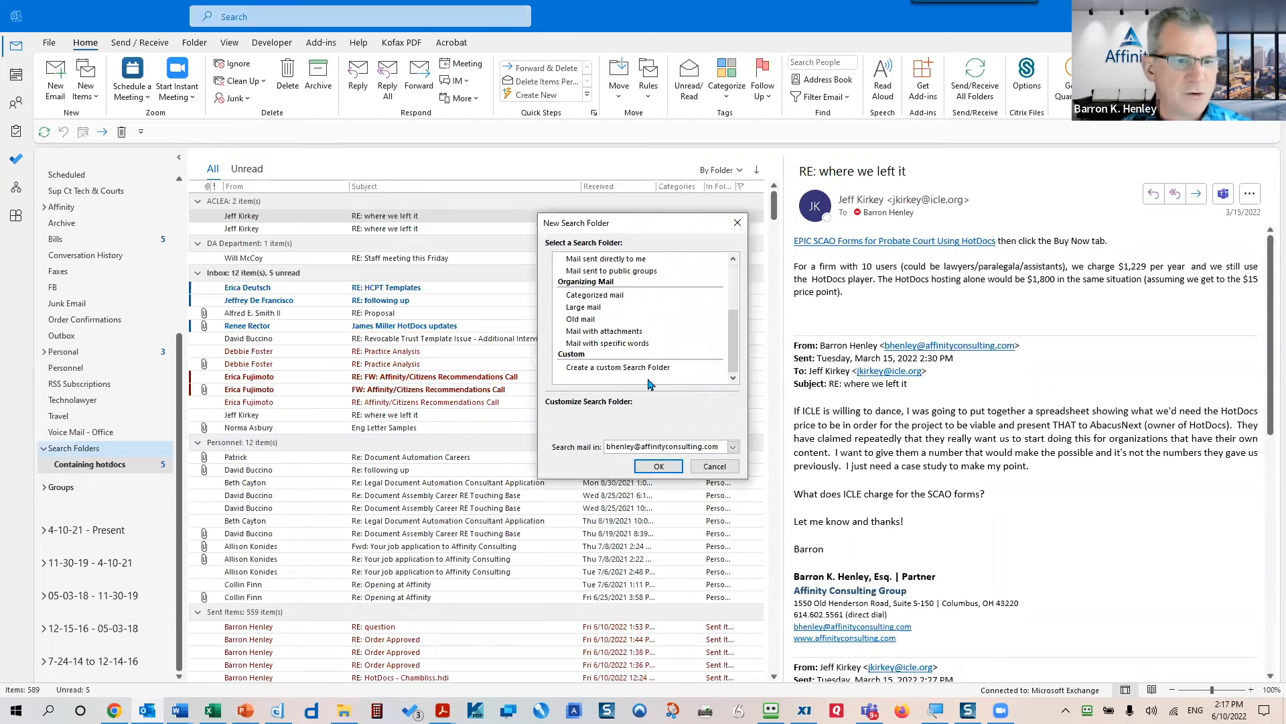
click(587, 308)
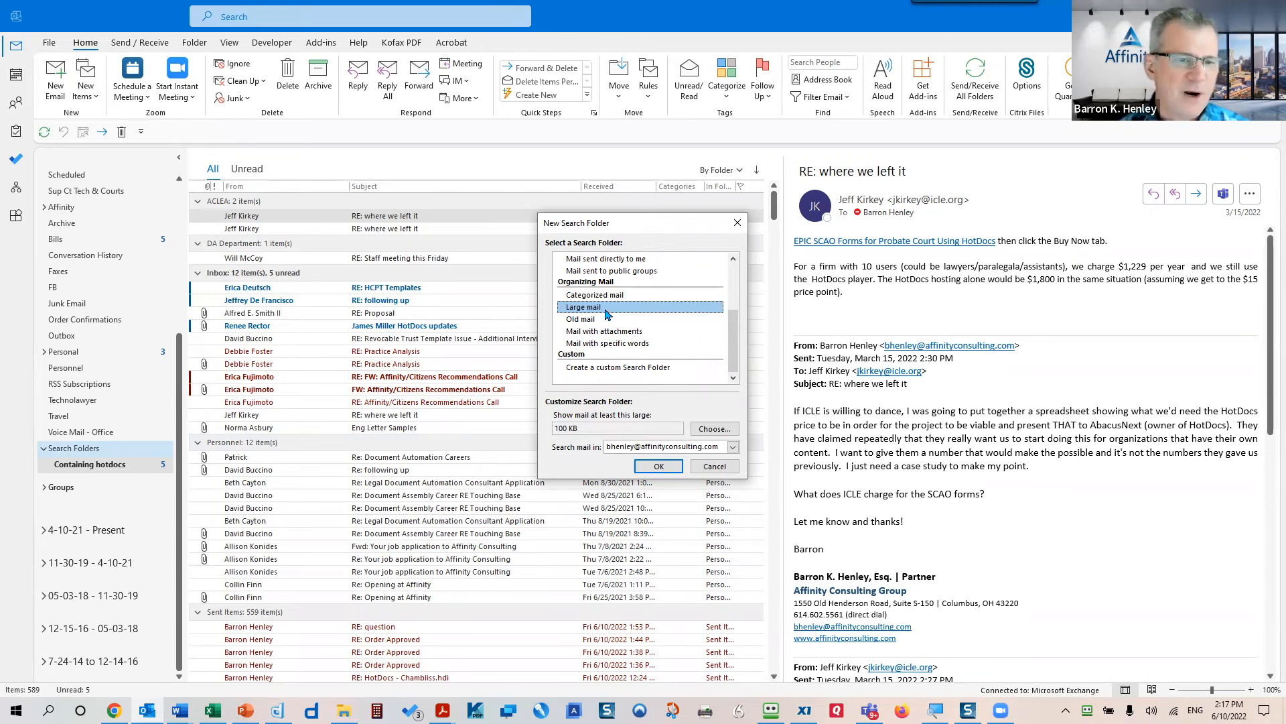
click(715, 429)
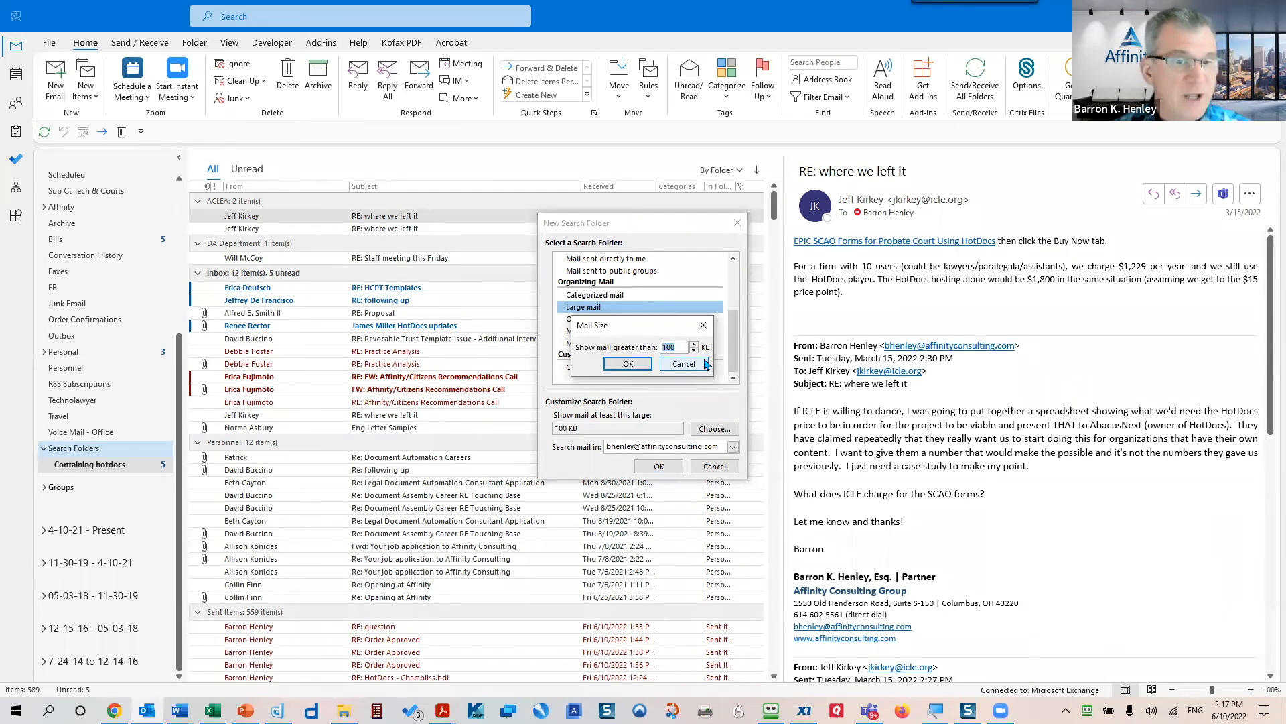
text(50)
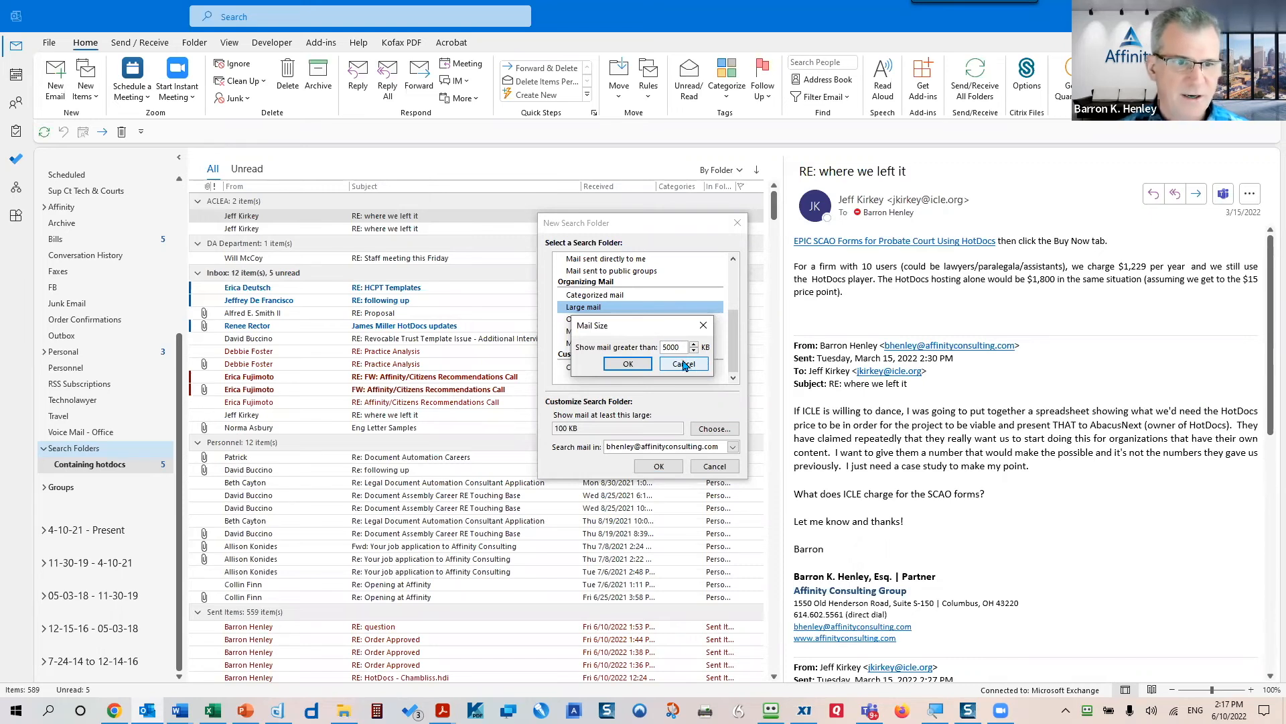
click(628, 363)
click(658, 466)
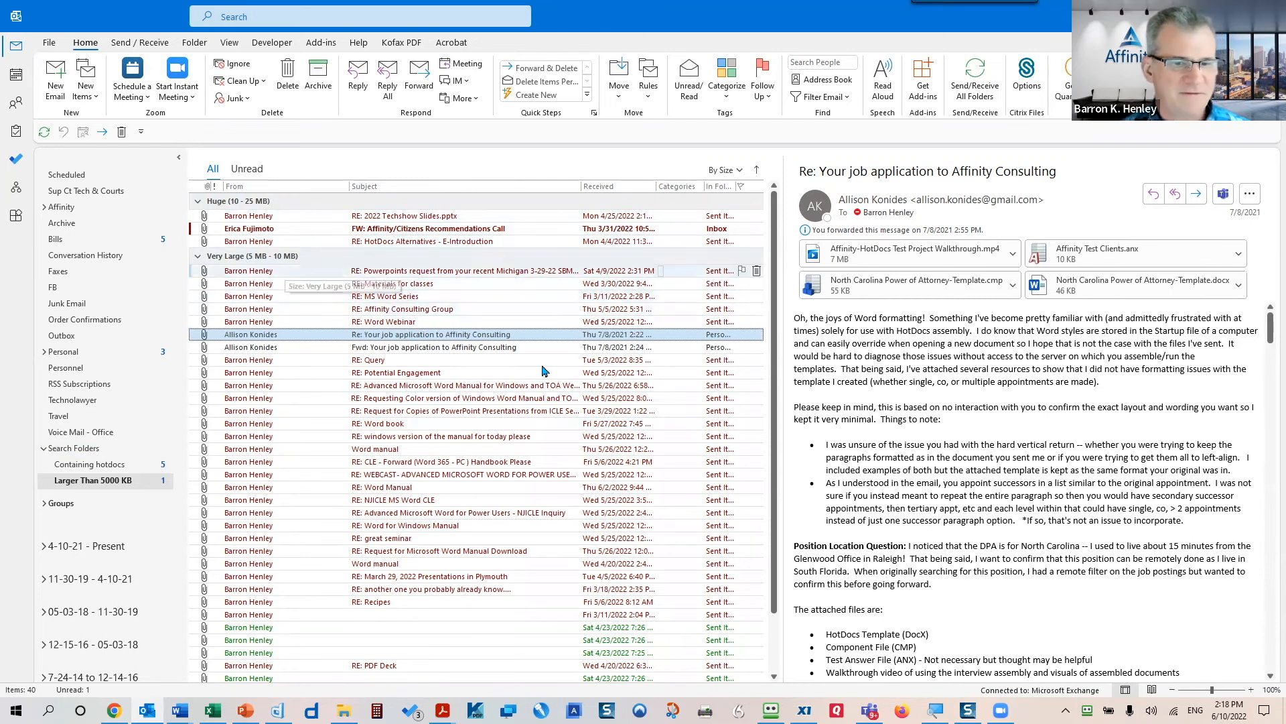
- Open the Fwd: Your job application message, then switch to Containing hotdocs and back to Larger Than 5000 KB
scroll(541, 381, down, 1)
scroll(541, 380, up, 1)
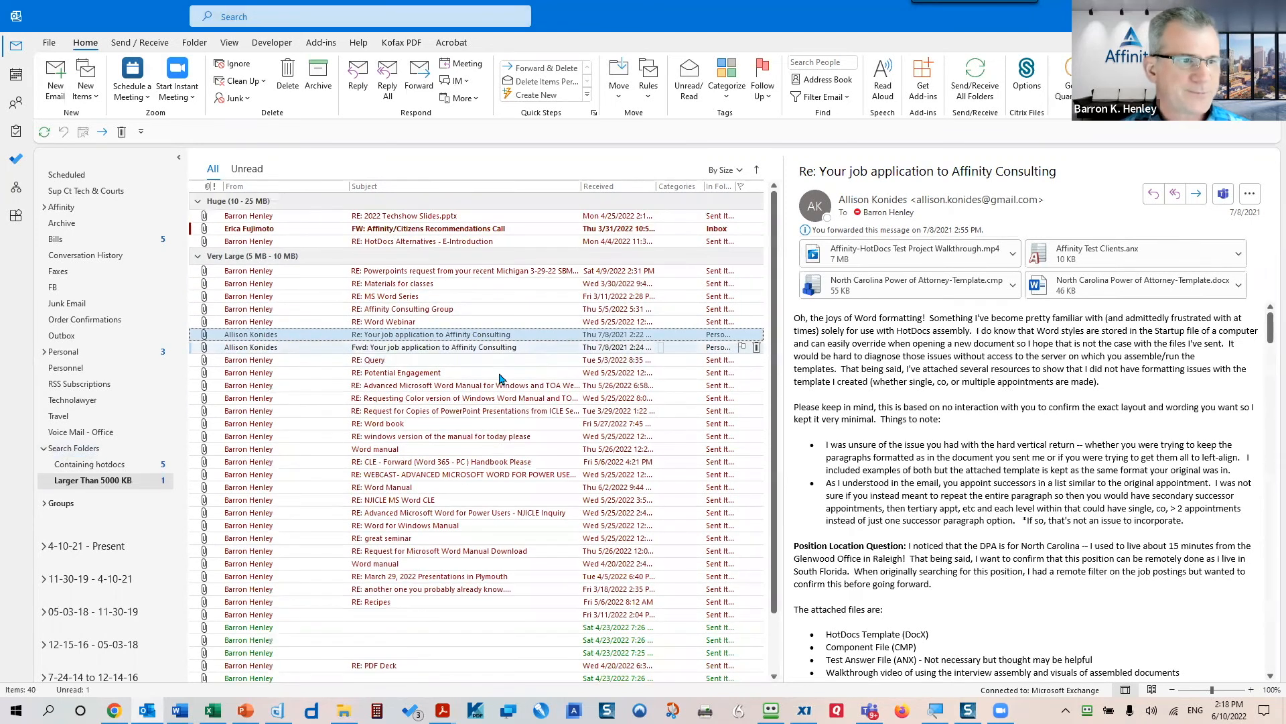
click(261, 348)
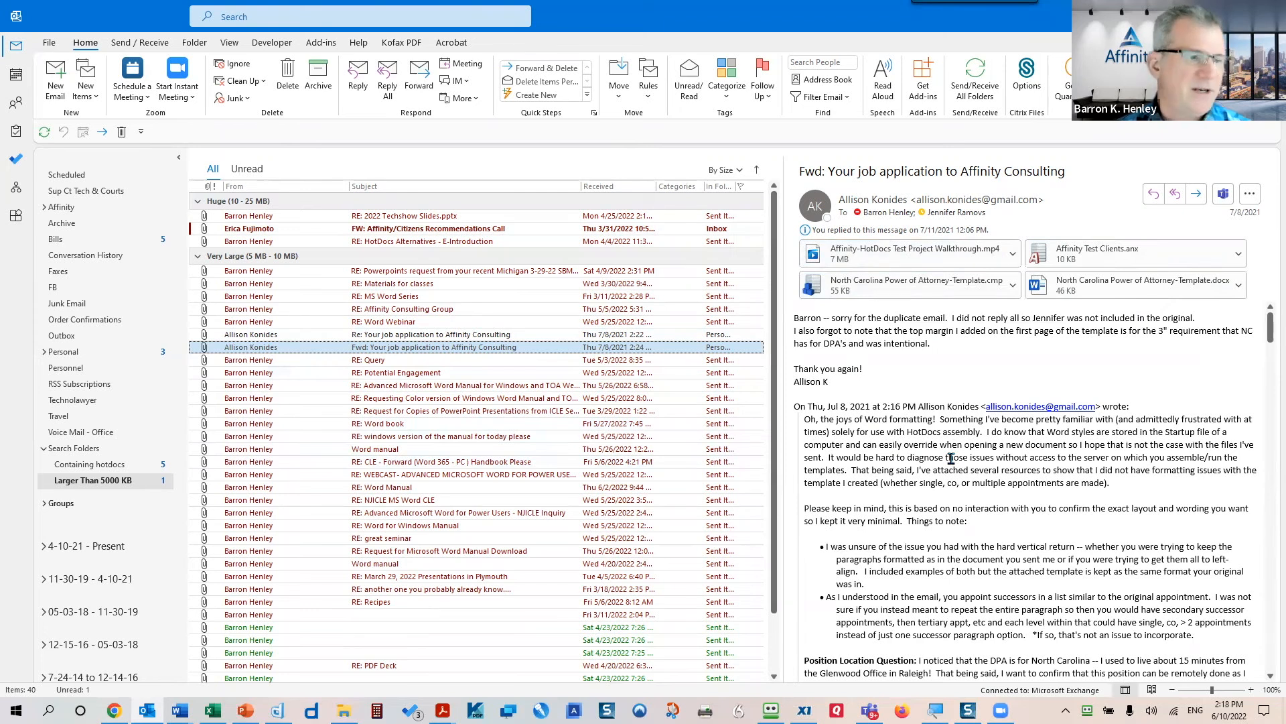
click(134, 466)
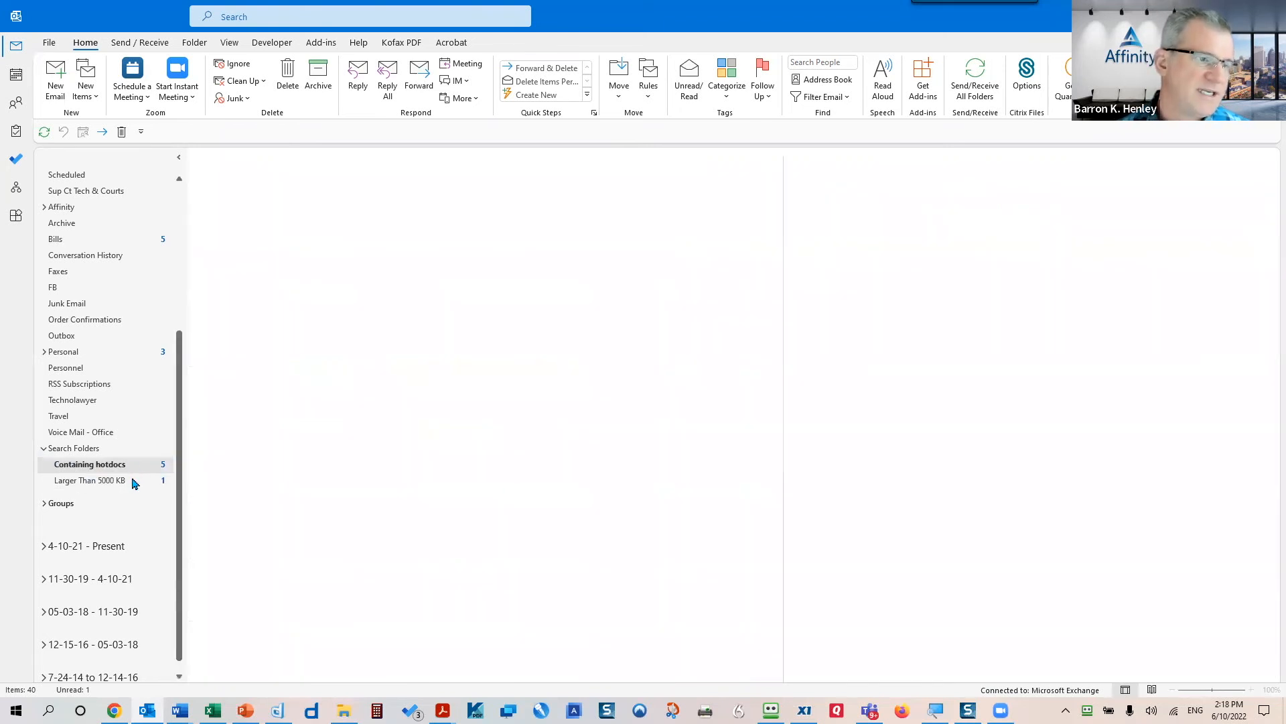
click(134, 481)
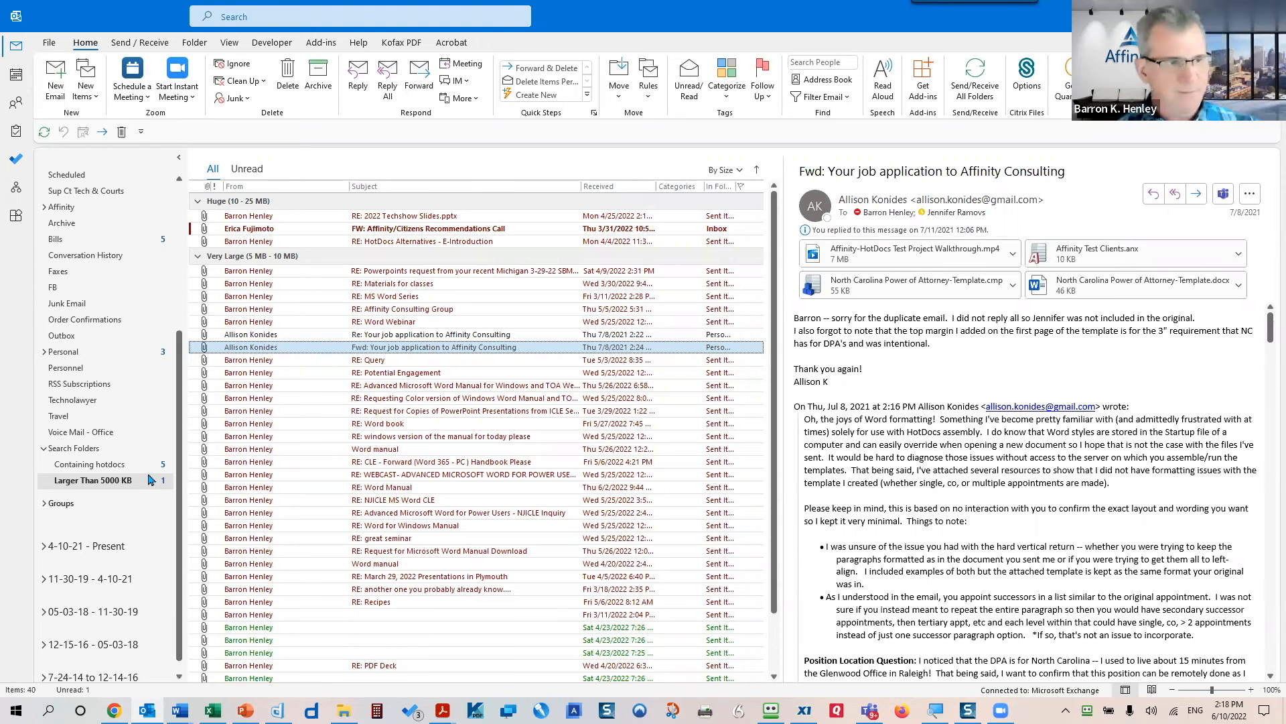
- Delete the Larger Than 5000 KB search folder and confirm the deletion
right_click(112, 487)
click(167, 323)
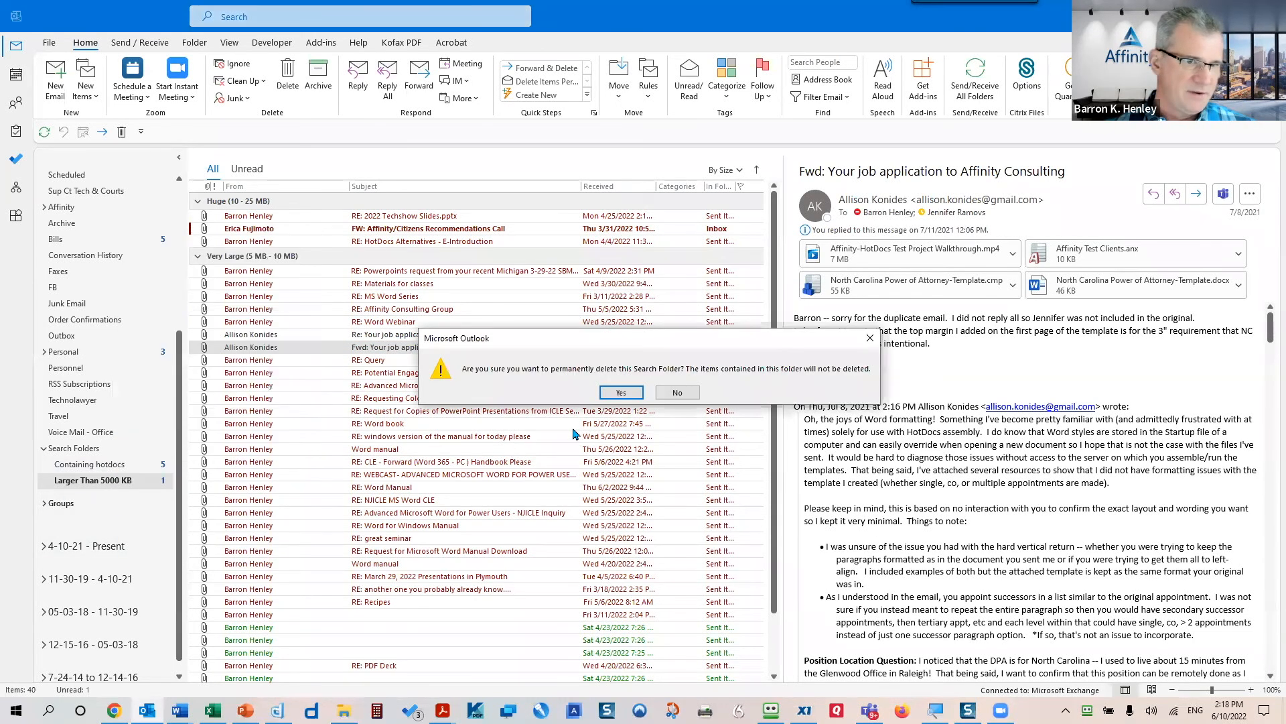
click(629, 399)
- Delete the Containing hotdocs search folder, then go back to the Inbox
click(122, 465)
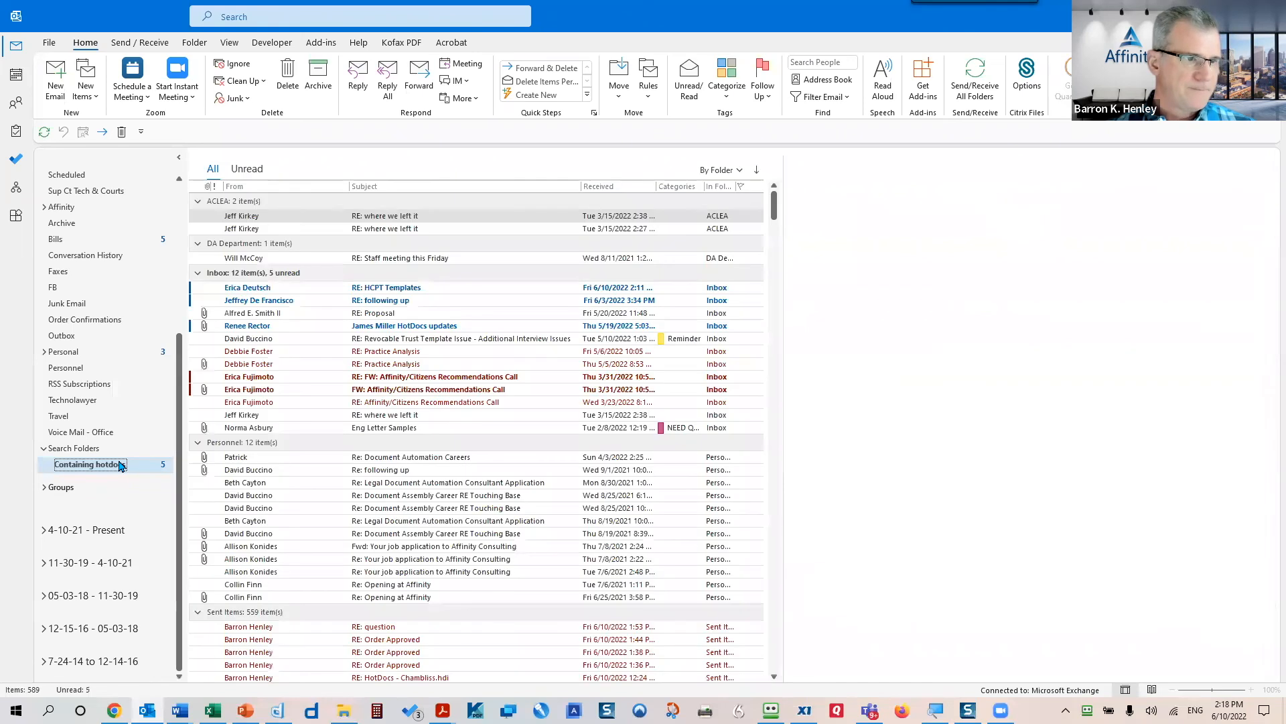
right_click(121, 465)
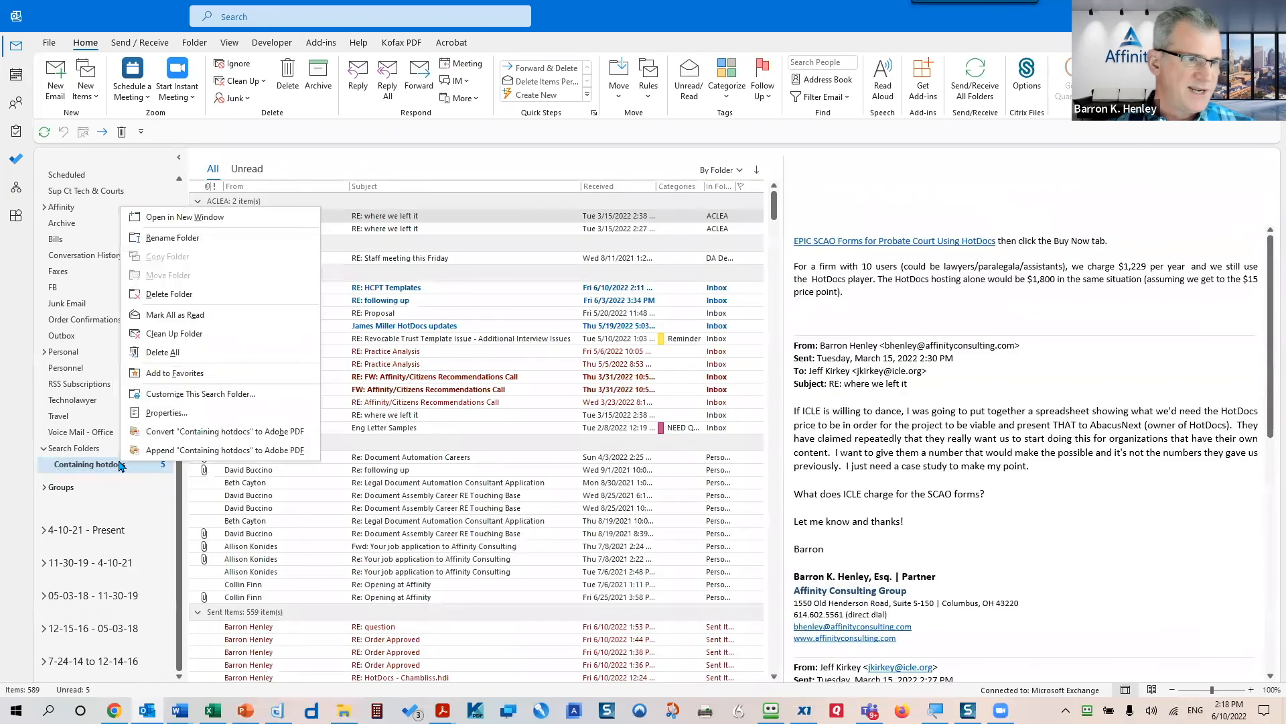
click(180, 294)
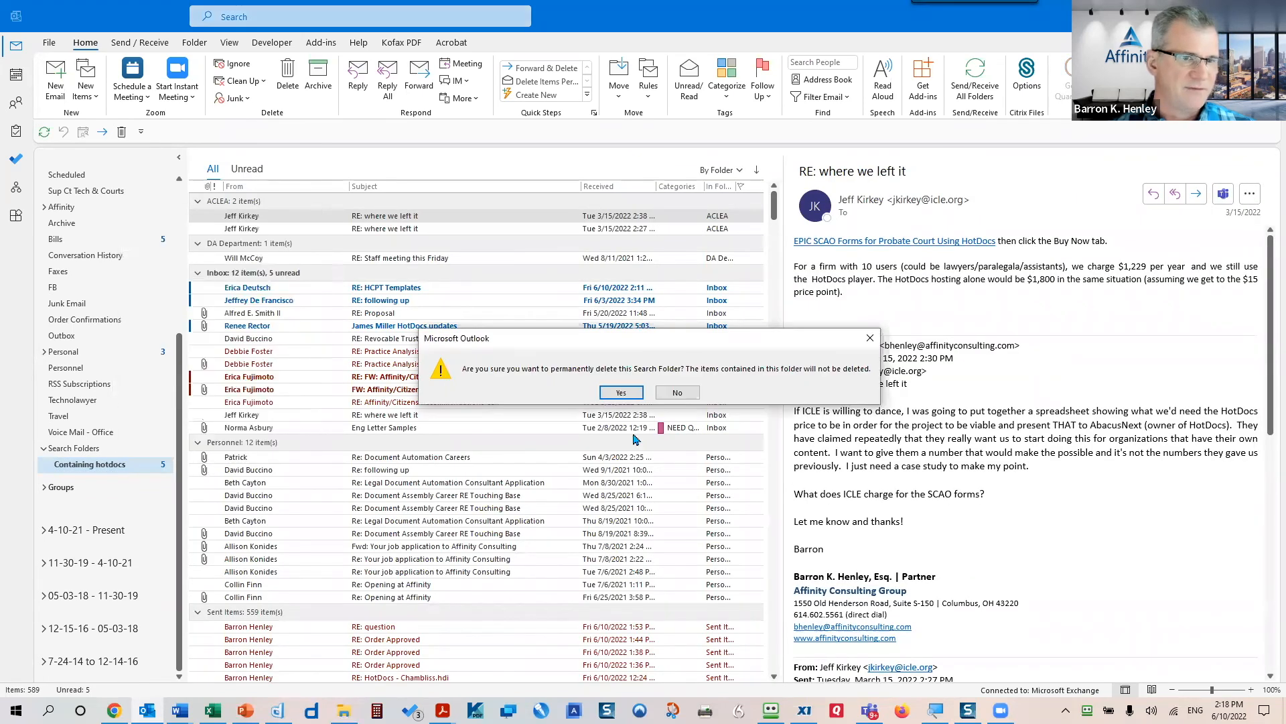
click(621, 393)
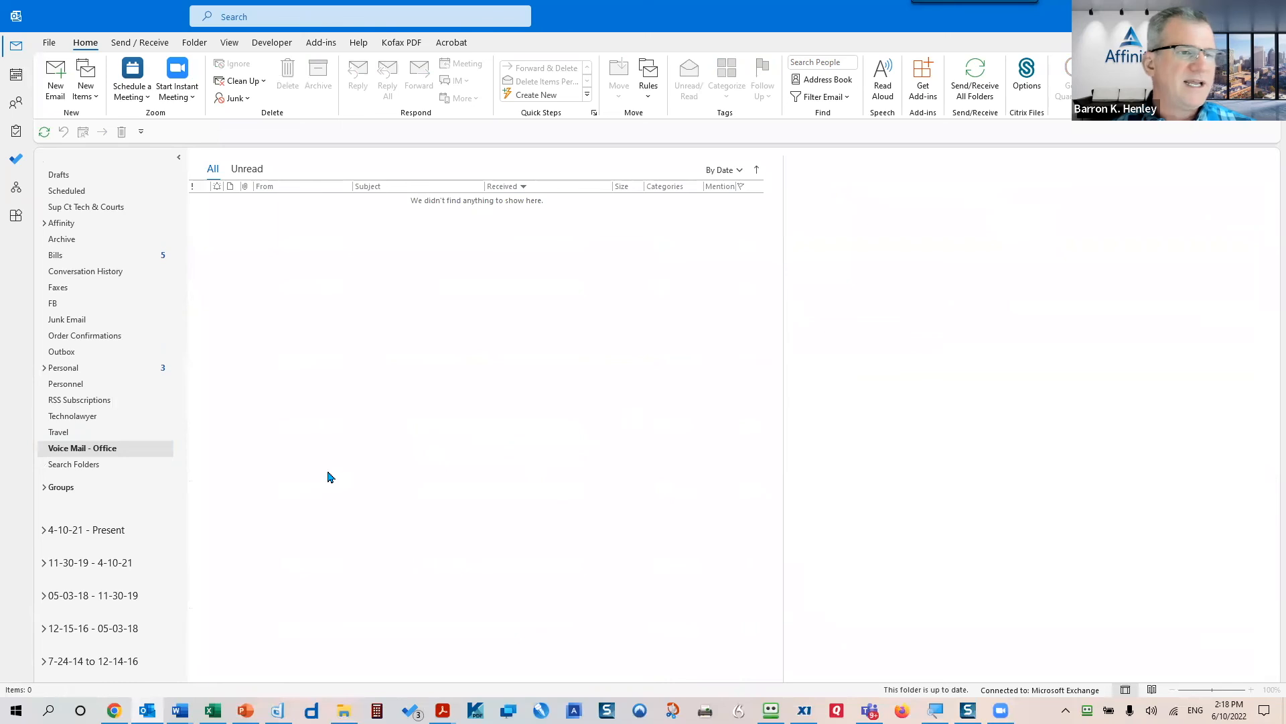
scroll(142, 248, up, 5)
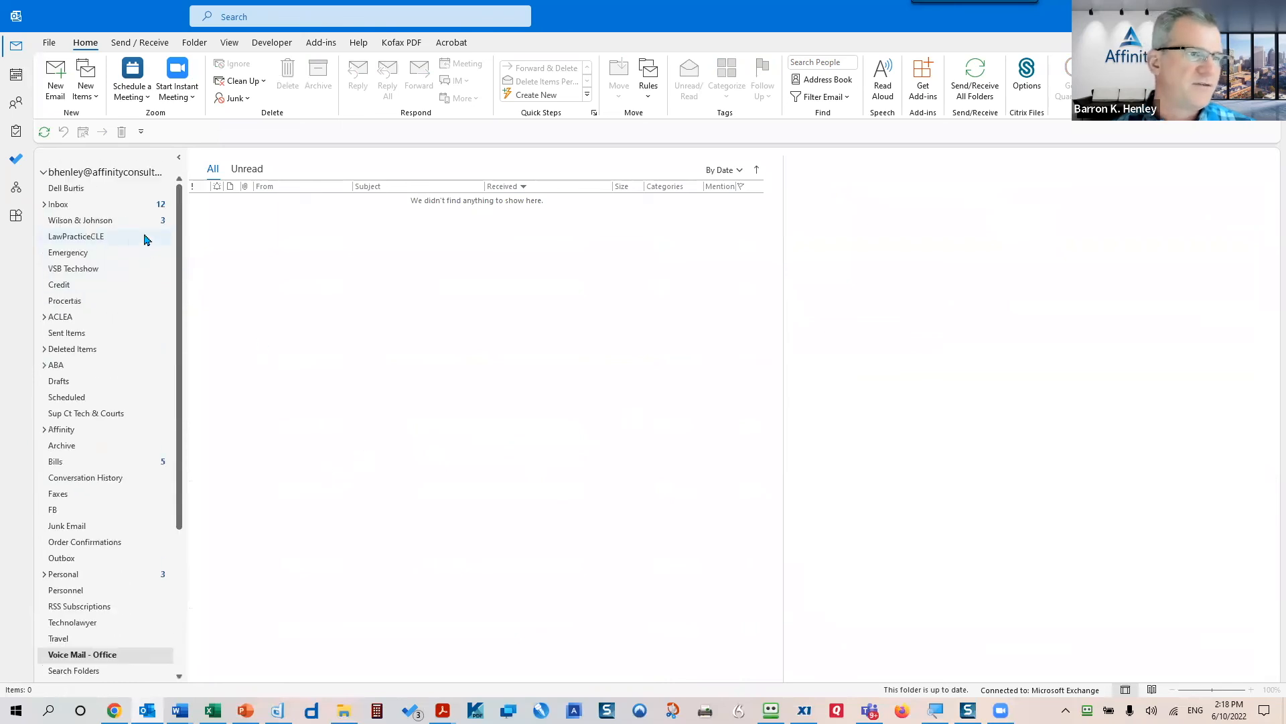
click(89, 212)
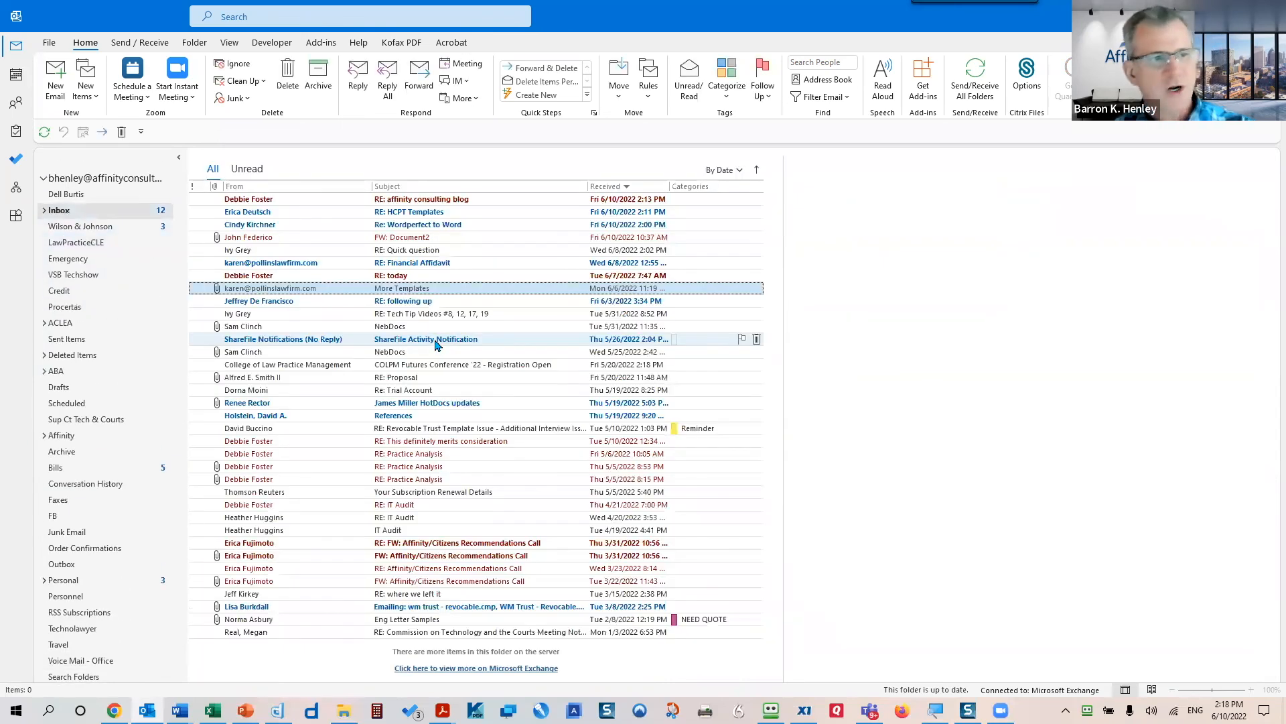